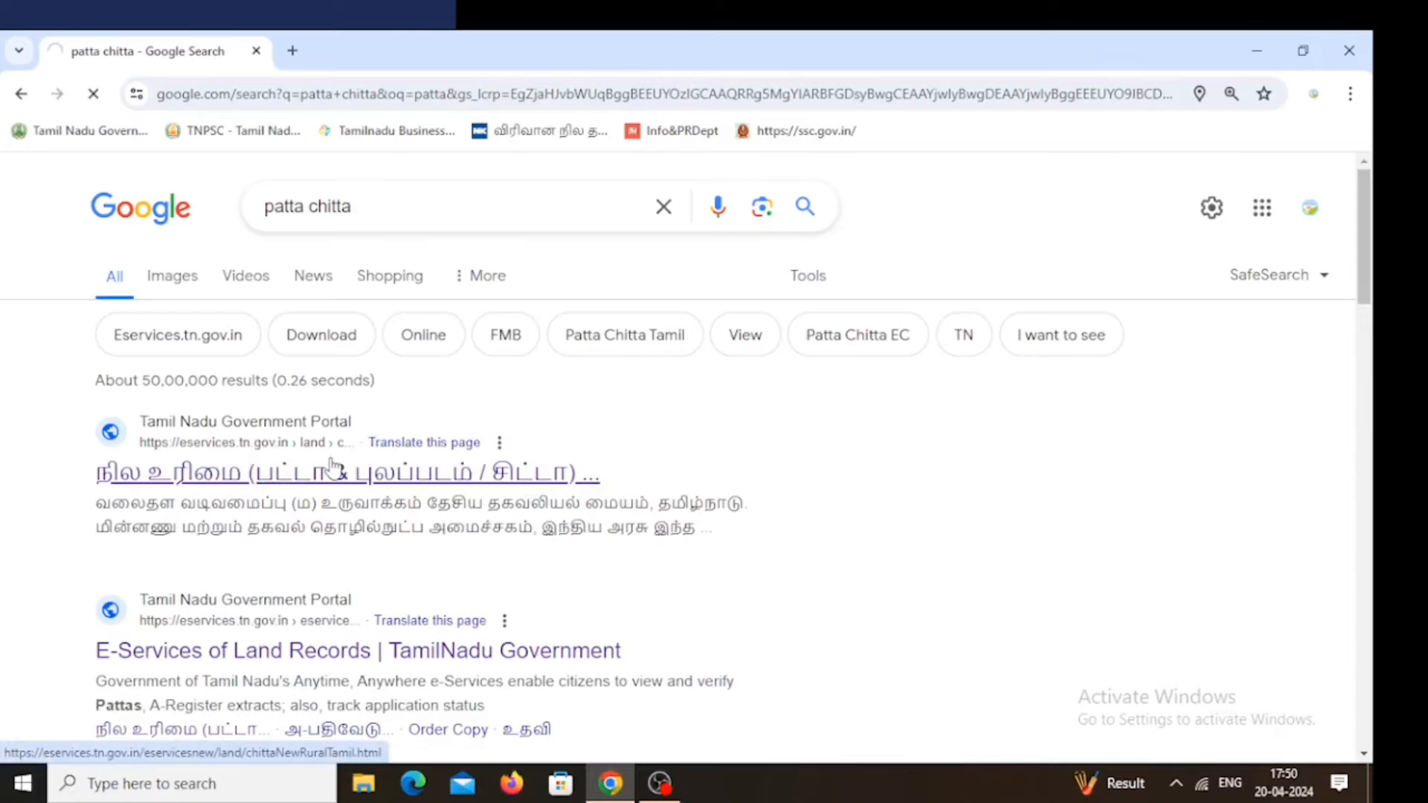
Open the Tamil Nadu land records home page and launch the patta transfer application service
left_click(333, 469)
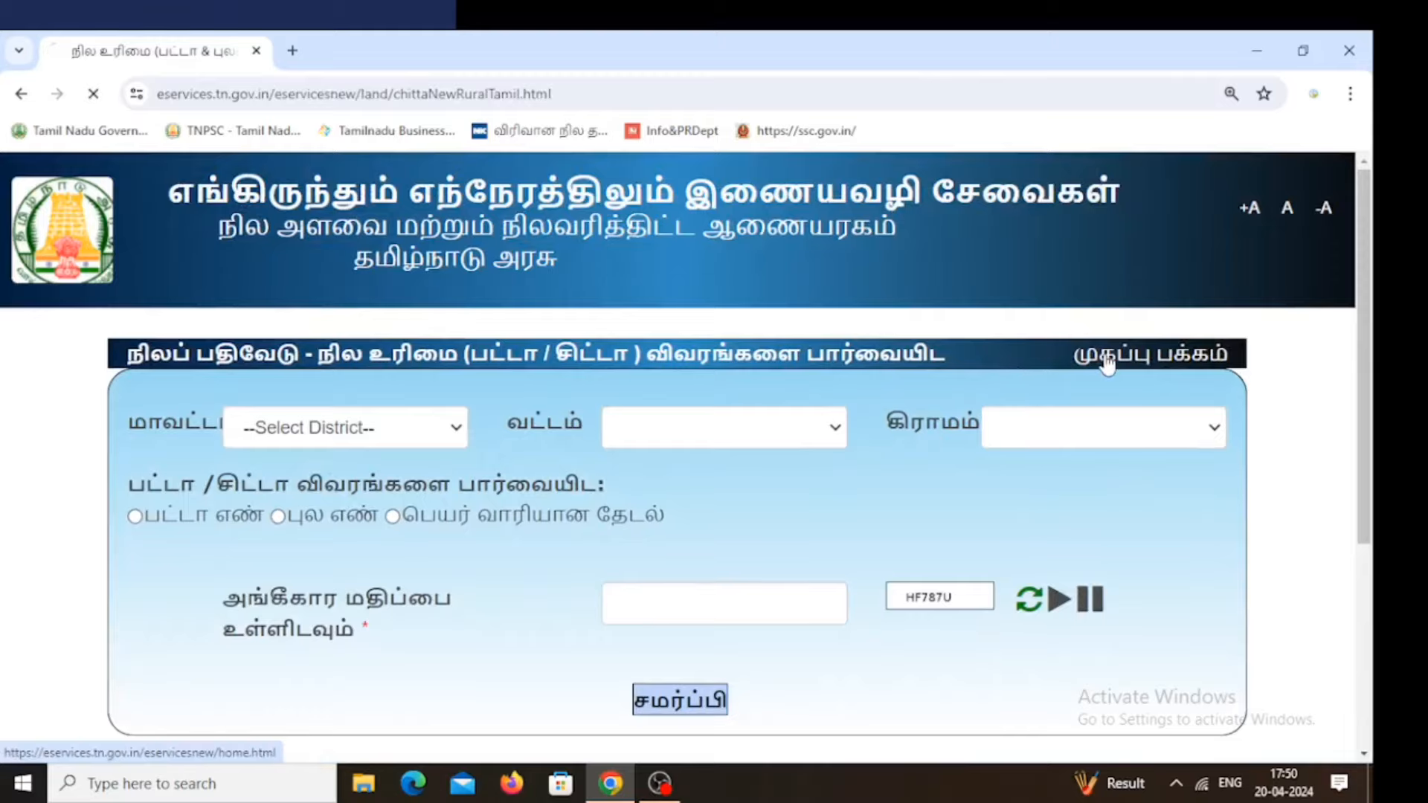
left_click(1107, 363)
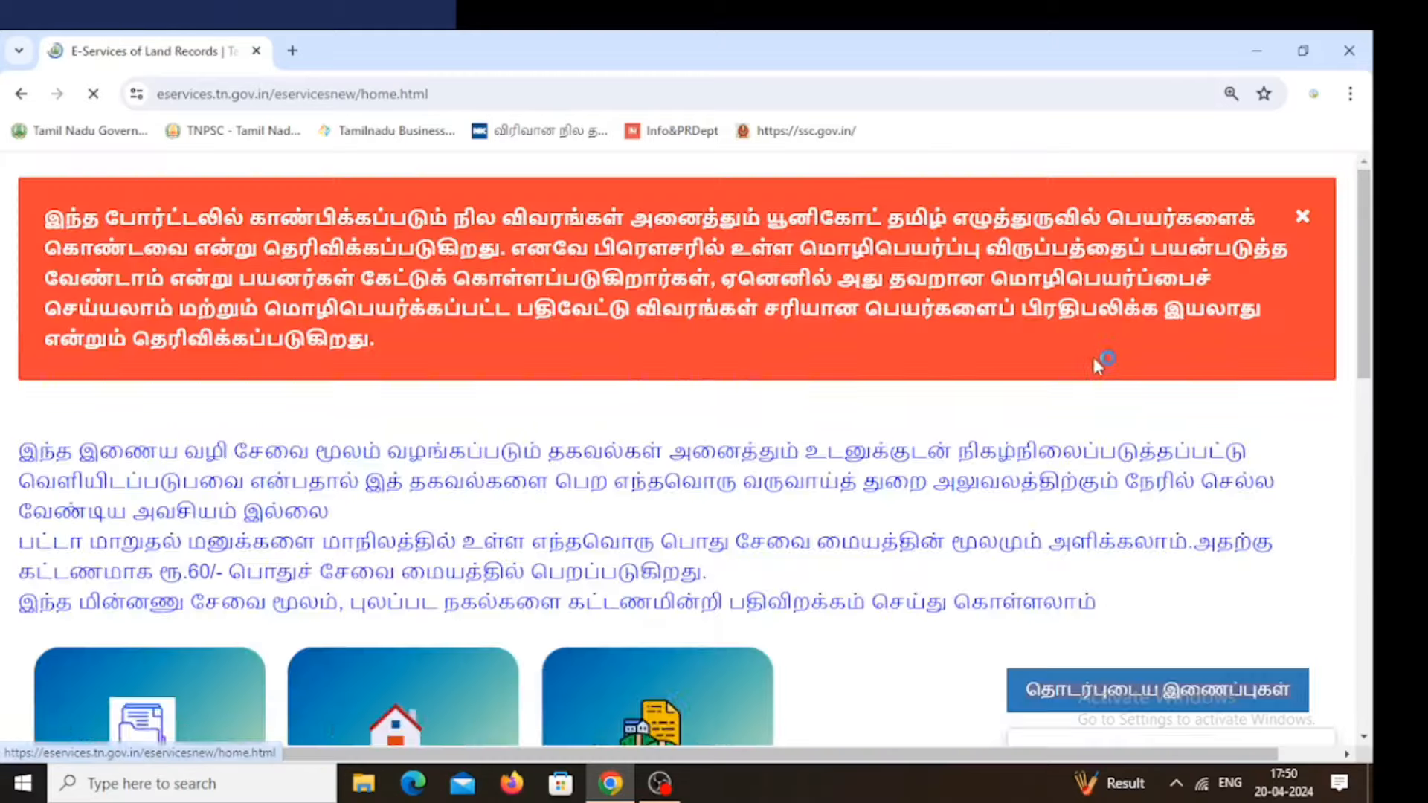
scroll(224, 514, "down", 3)
scroll(152, 492, "down", 8)
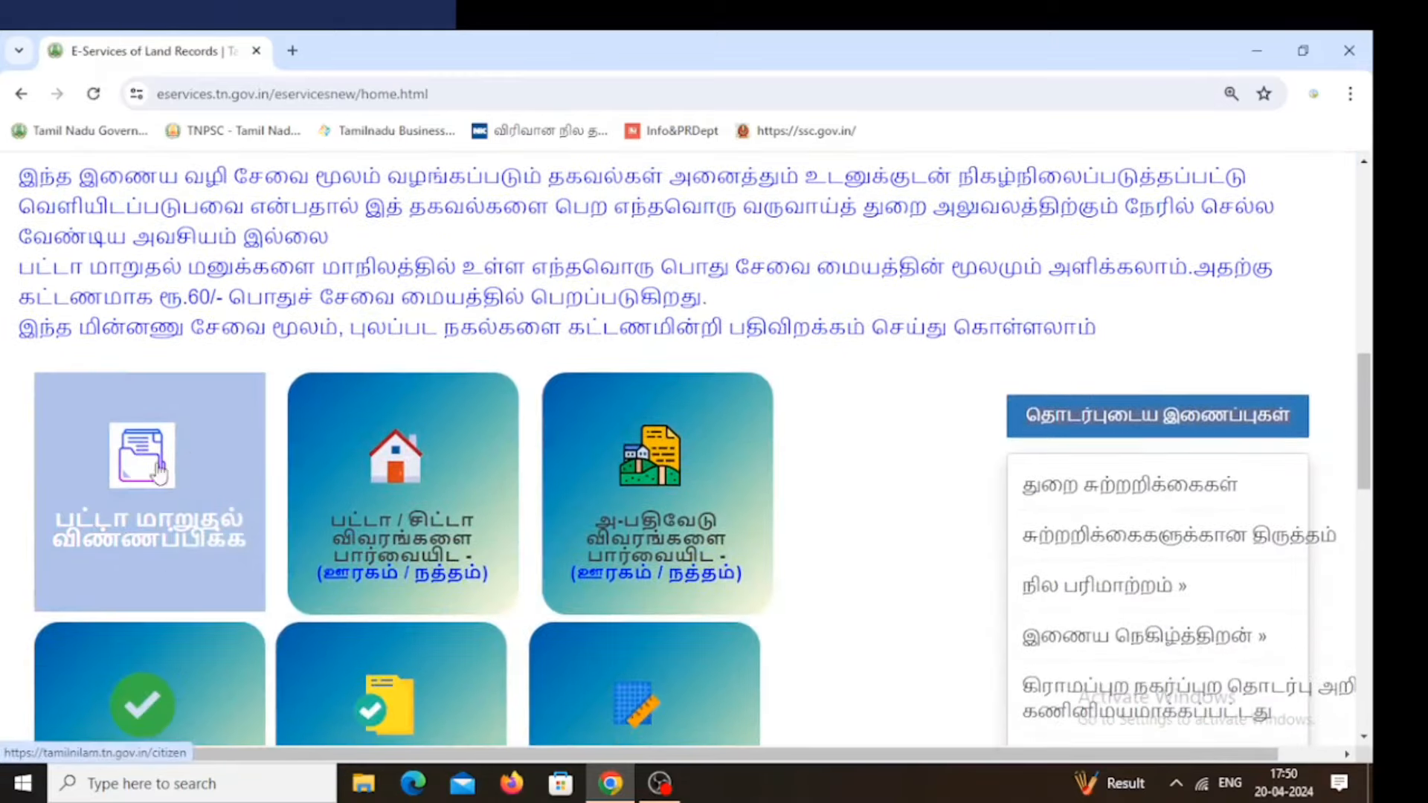
scroll(85, 415, "down", 1)
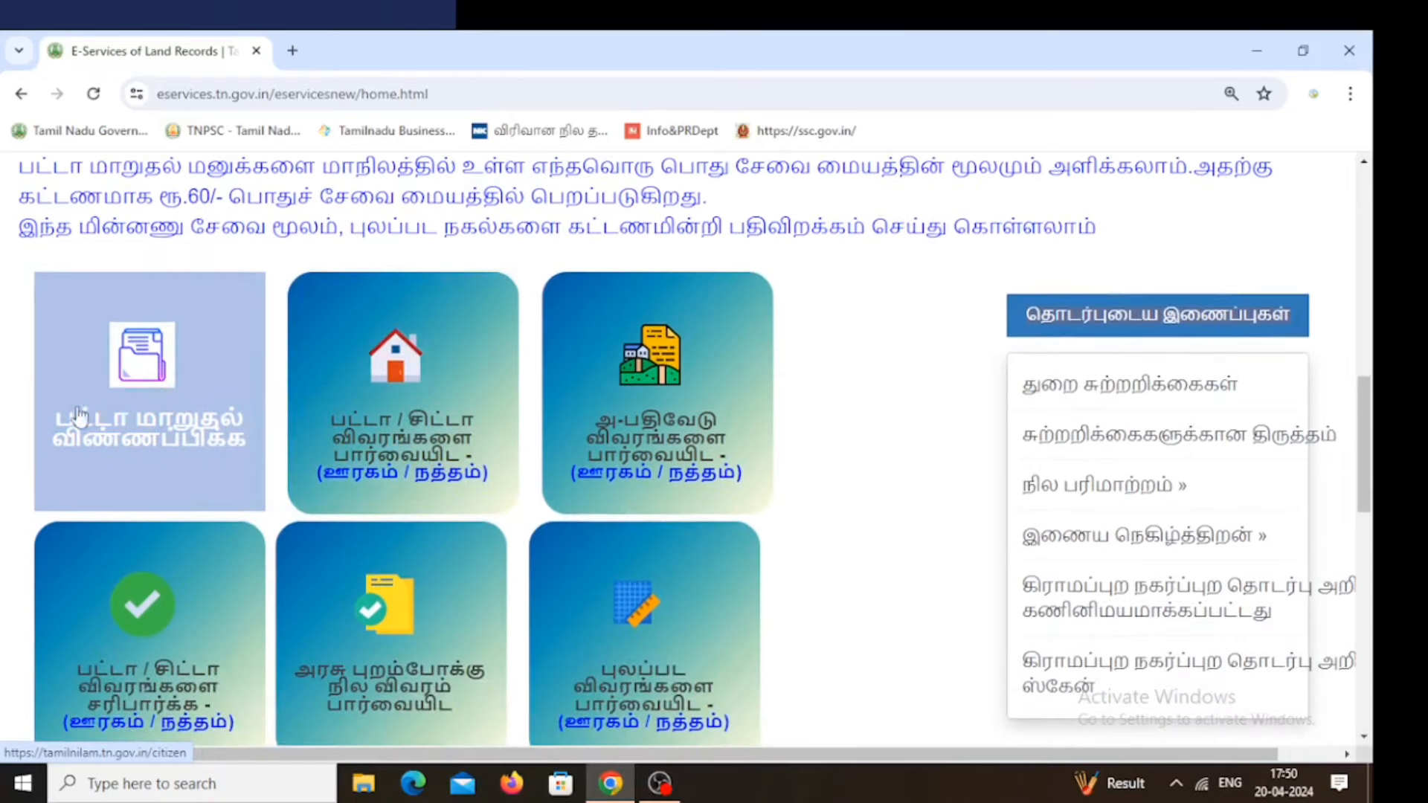
left_click(171, 439)
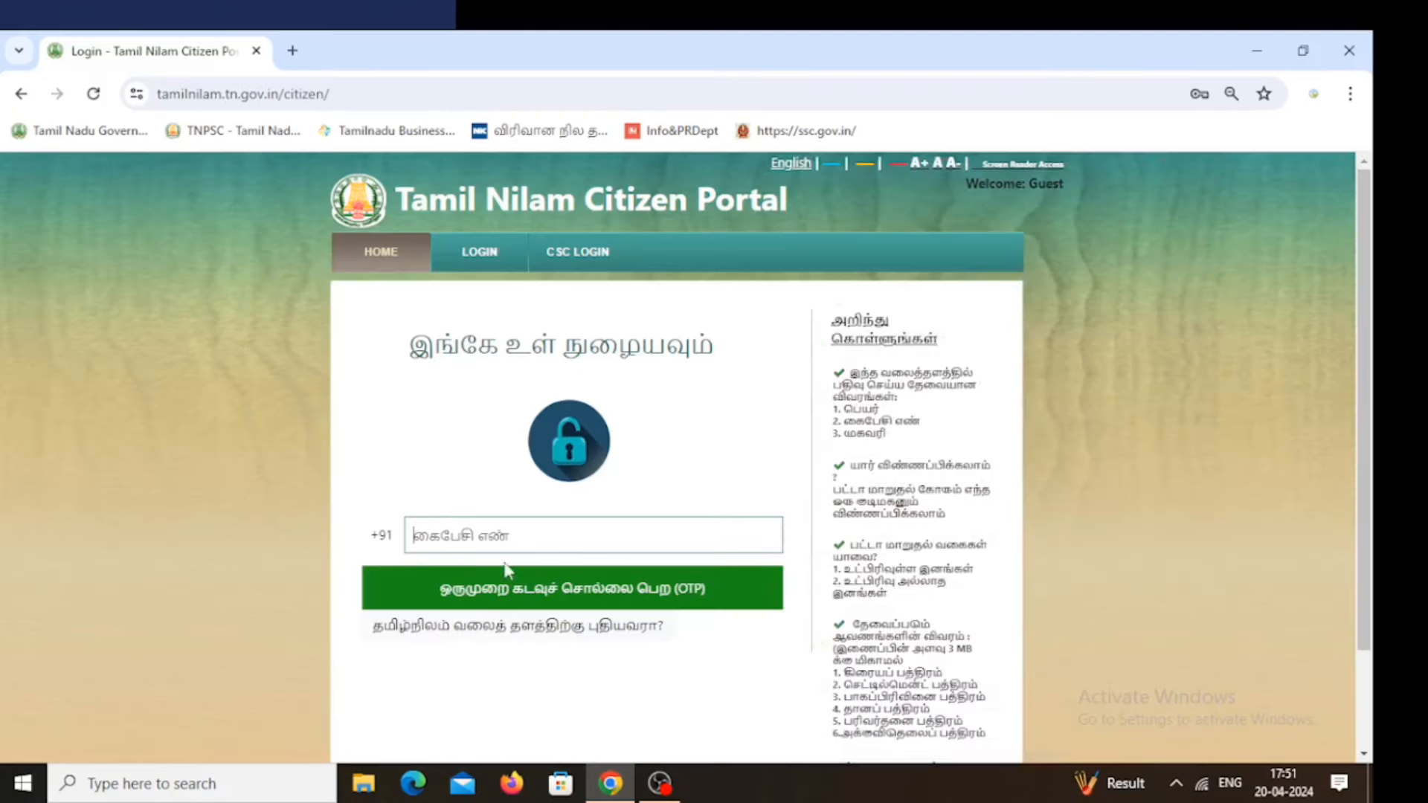
Start new-user registration and enter the applicant's name and e-mail address
left_click(482, 542)
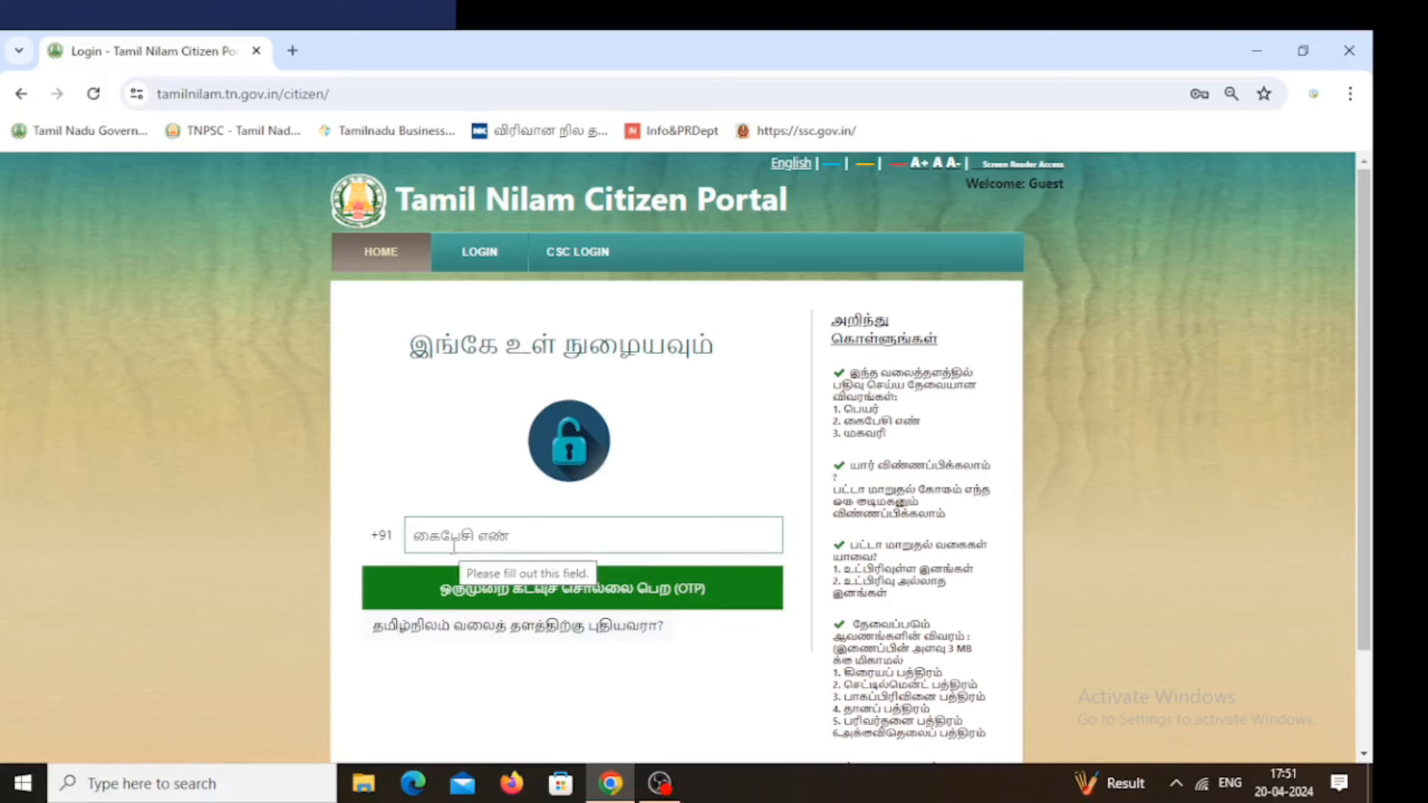
left_click(512, 626)
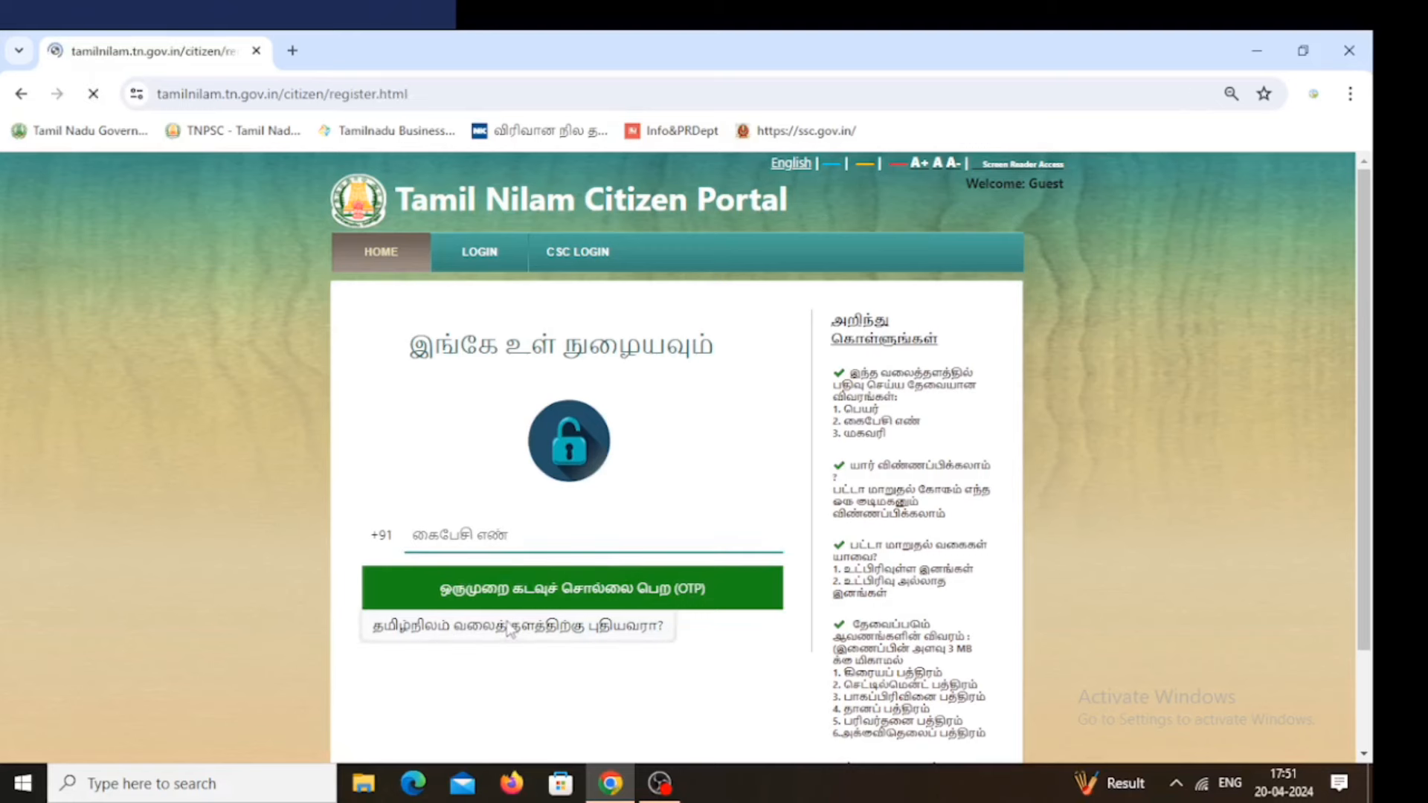
scroll(511, 595, "down", 1)
left_click(479, 437)
type("mani")
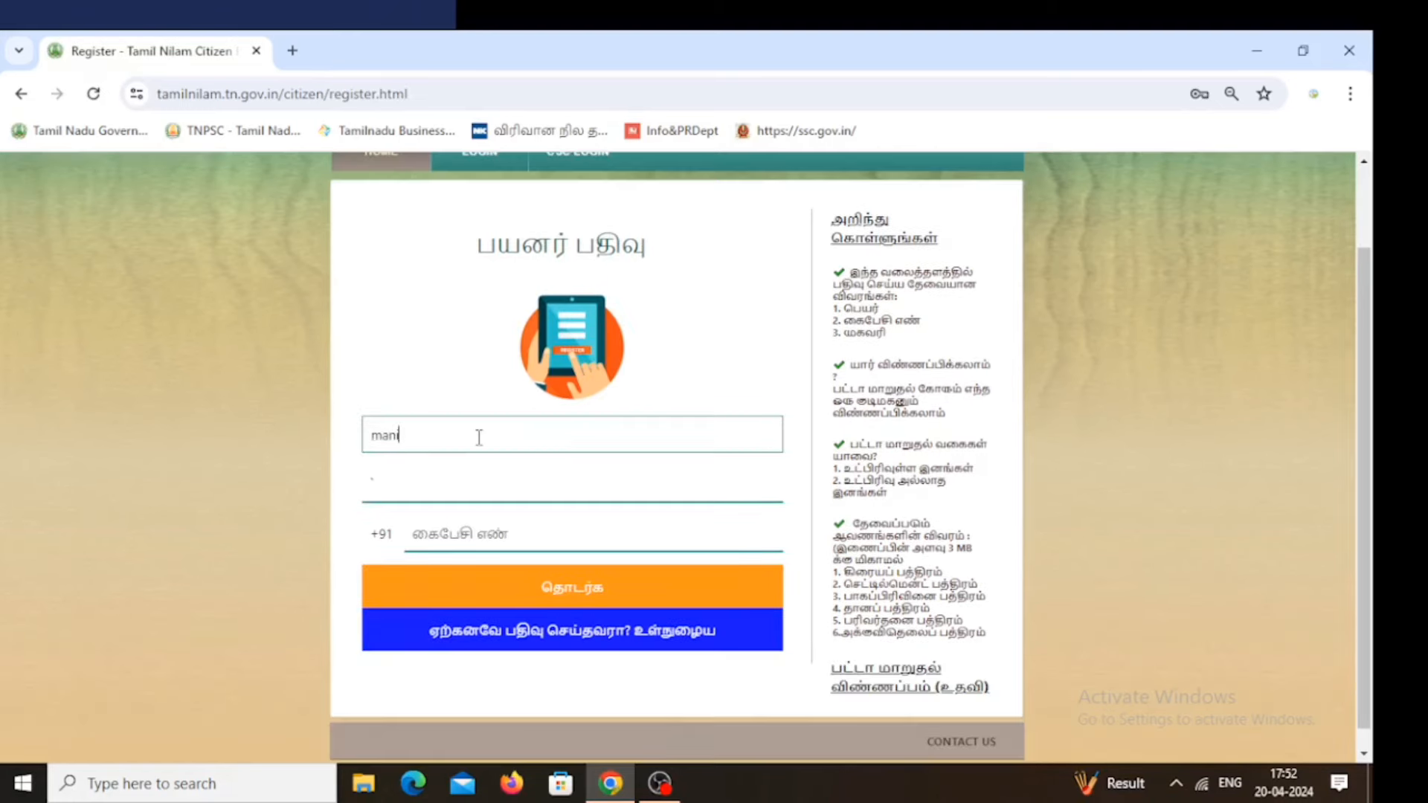
left_click(536, 487)
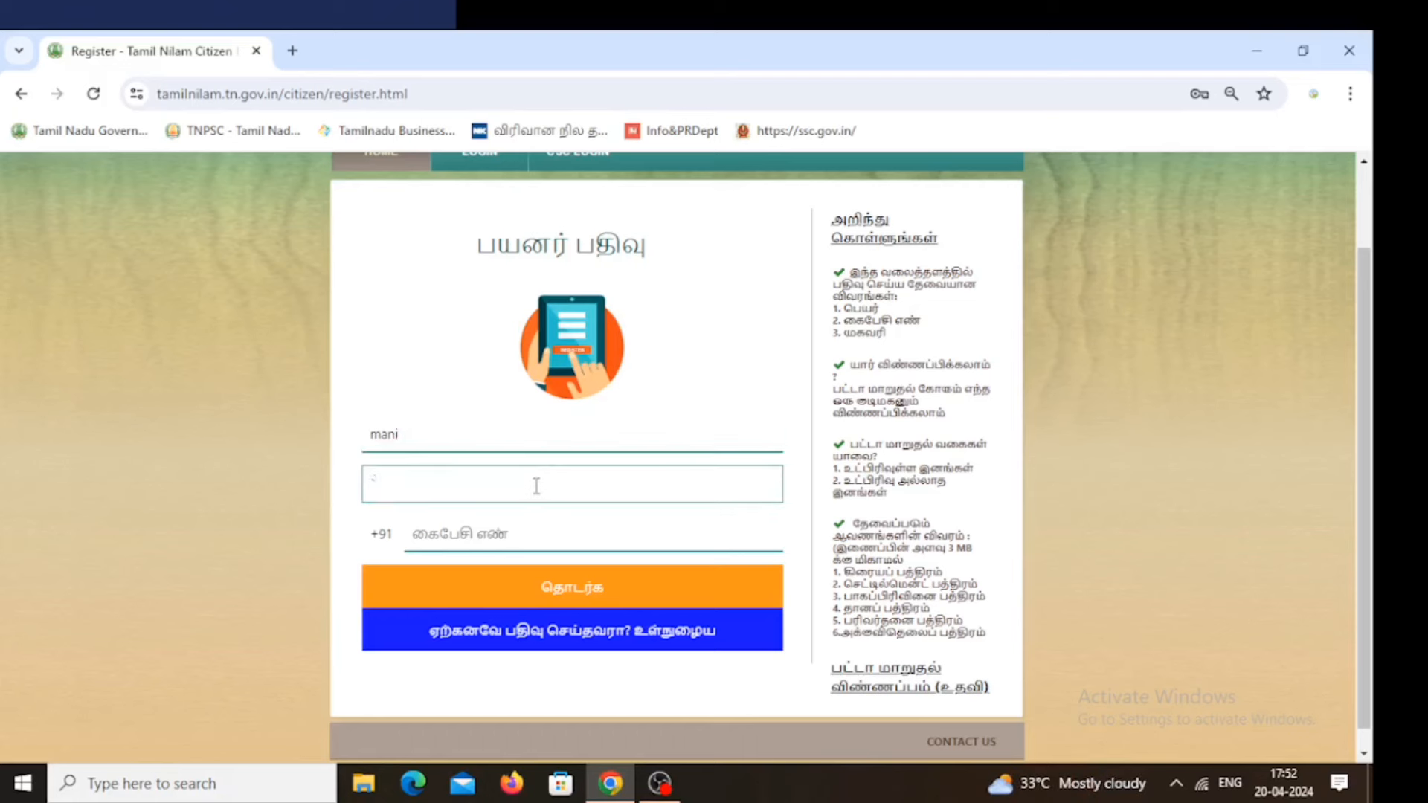
Enter the applicant's mobile number, request an OTP, and type the received OTP
left_click(478, 529)
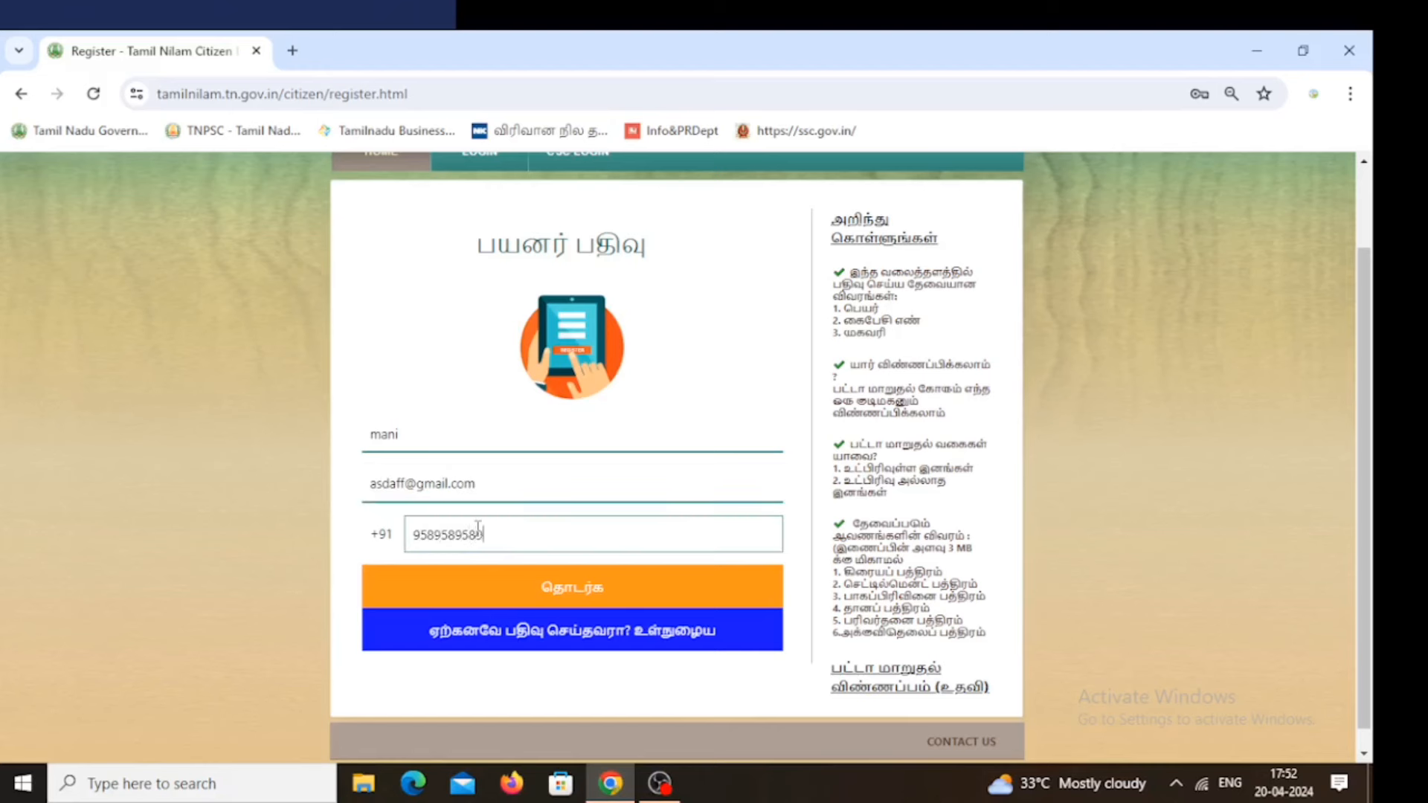
left_click(581, 597)
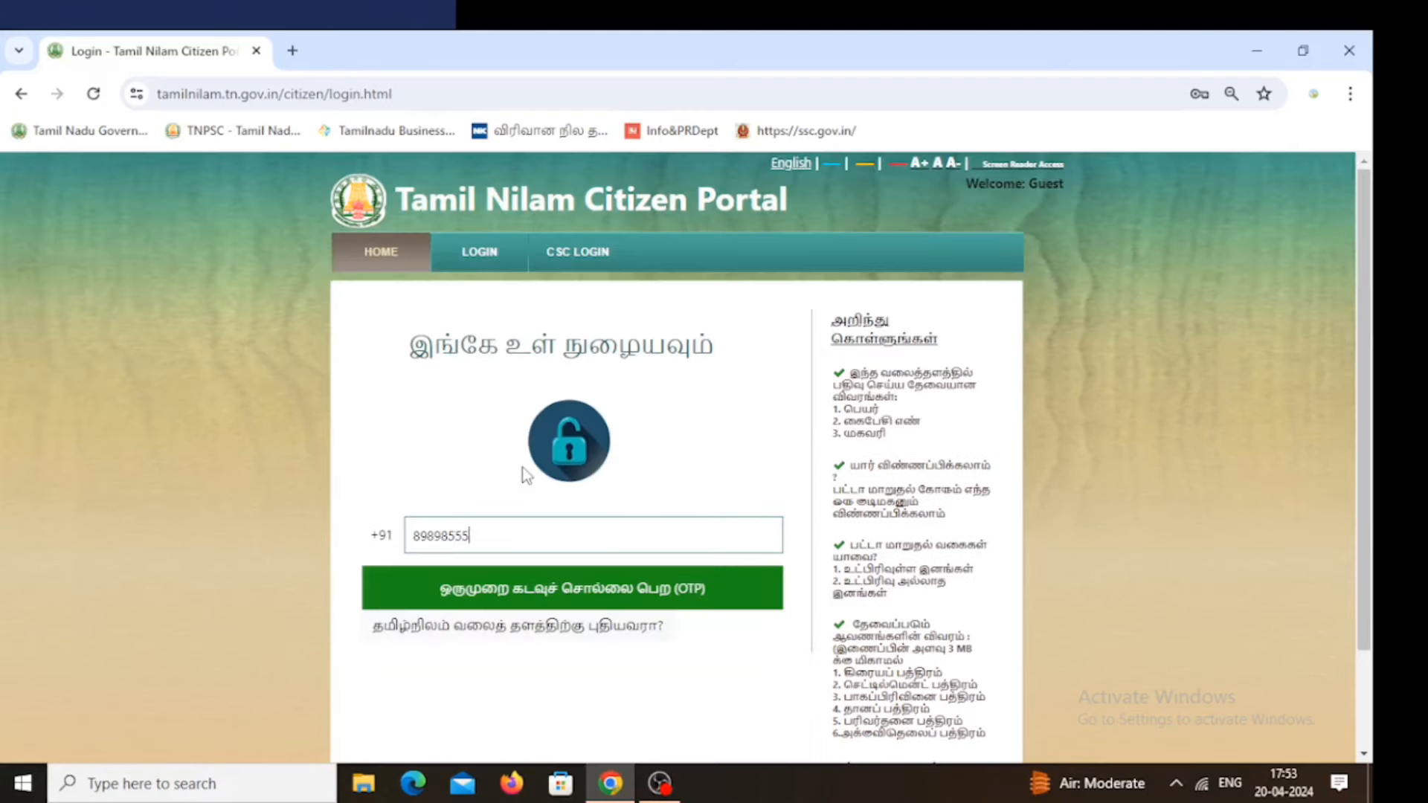
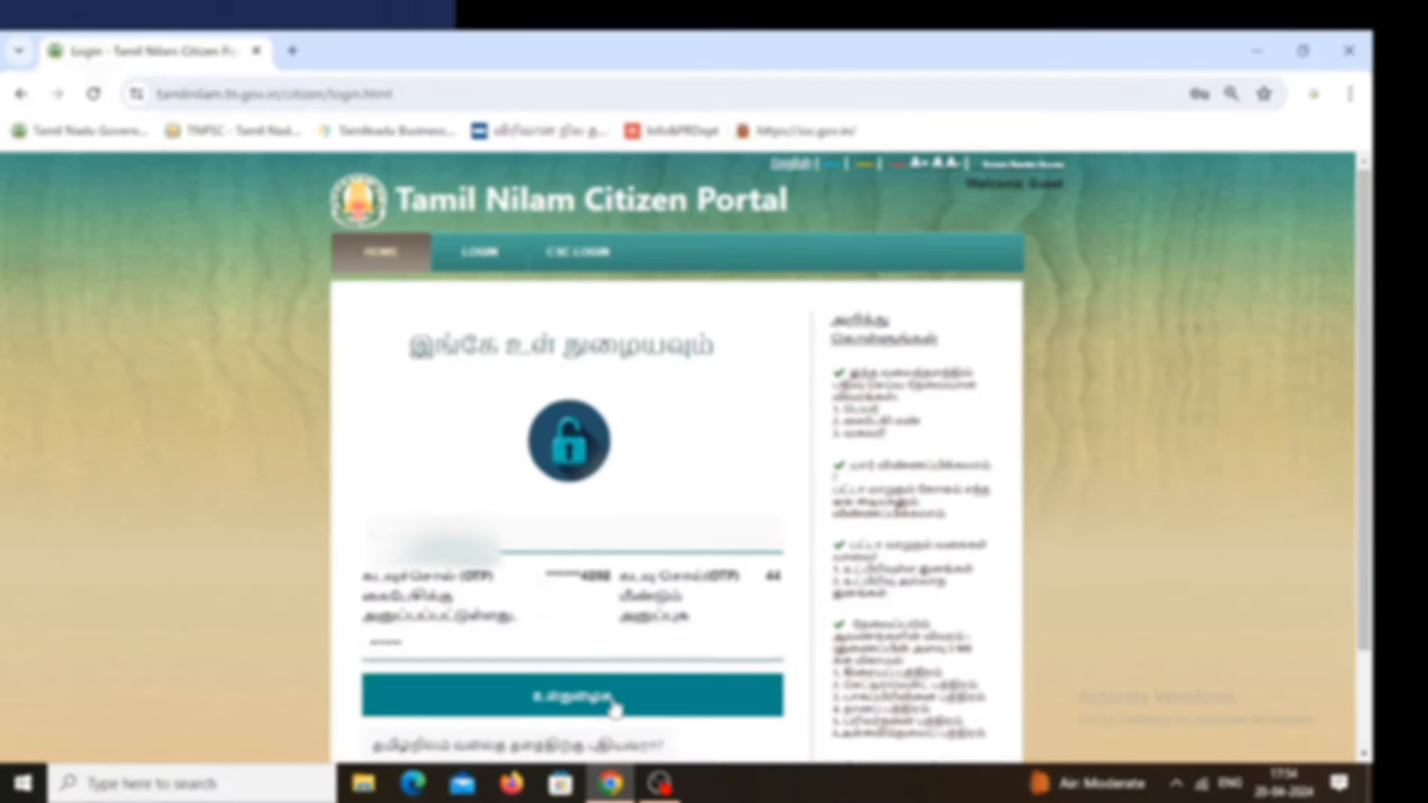
Submit the OTP to log in and scroll to the applicant details and patta transfer options
left_click(615, 707)
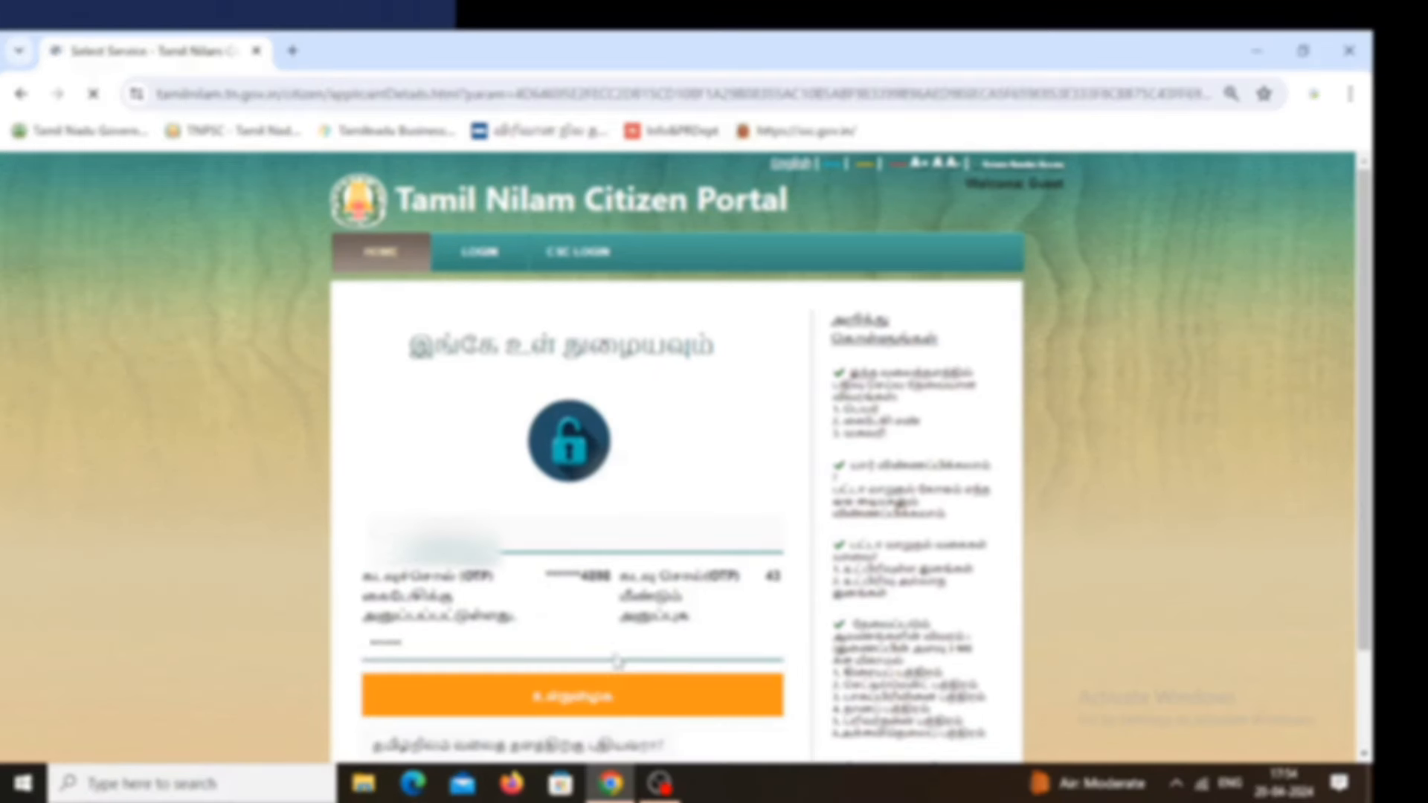
scroll(487, 580, "down", 3)
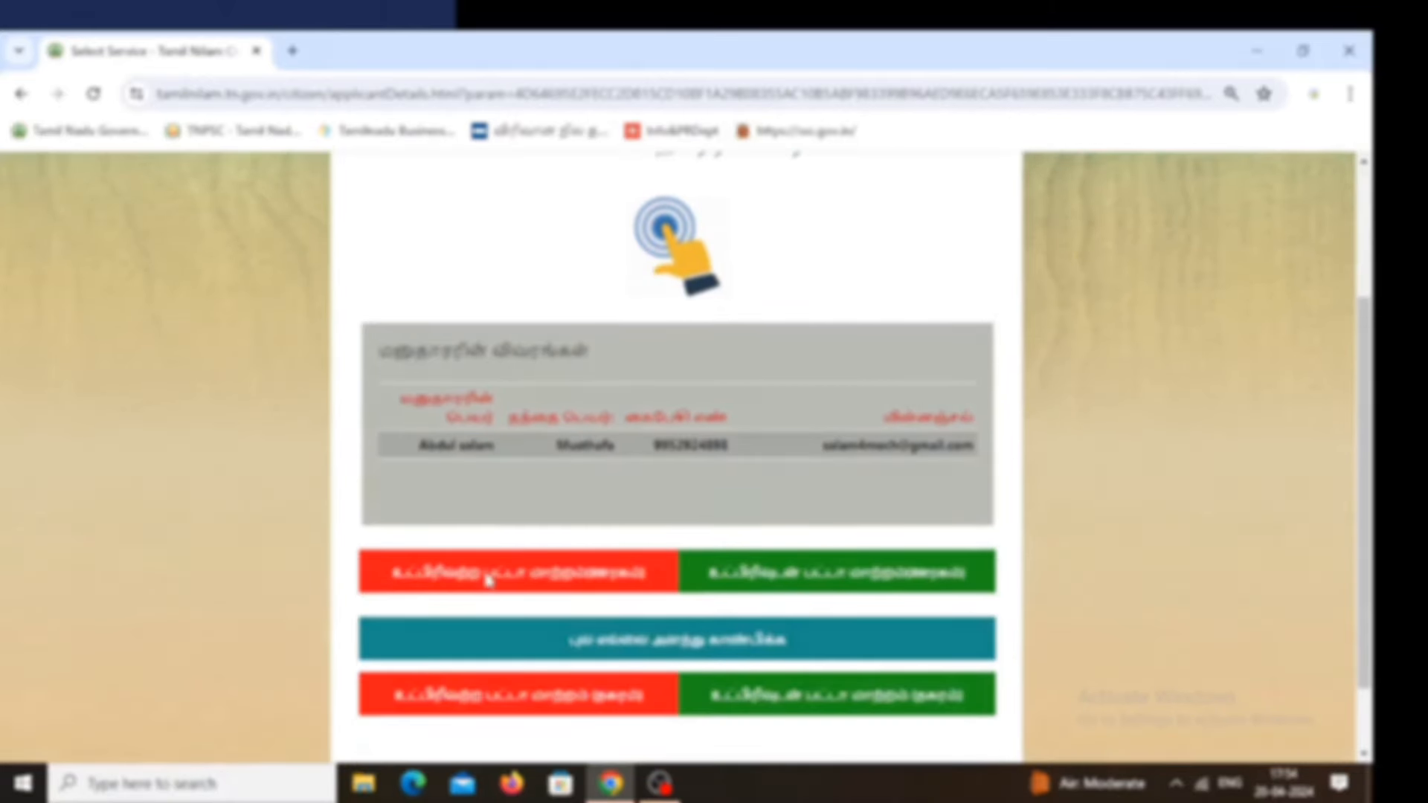
scroll(487, 582, "up", 1)
scroll(487, 582, "down", 2)
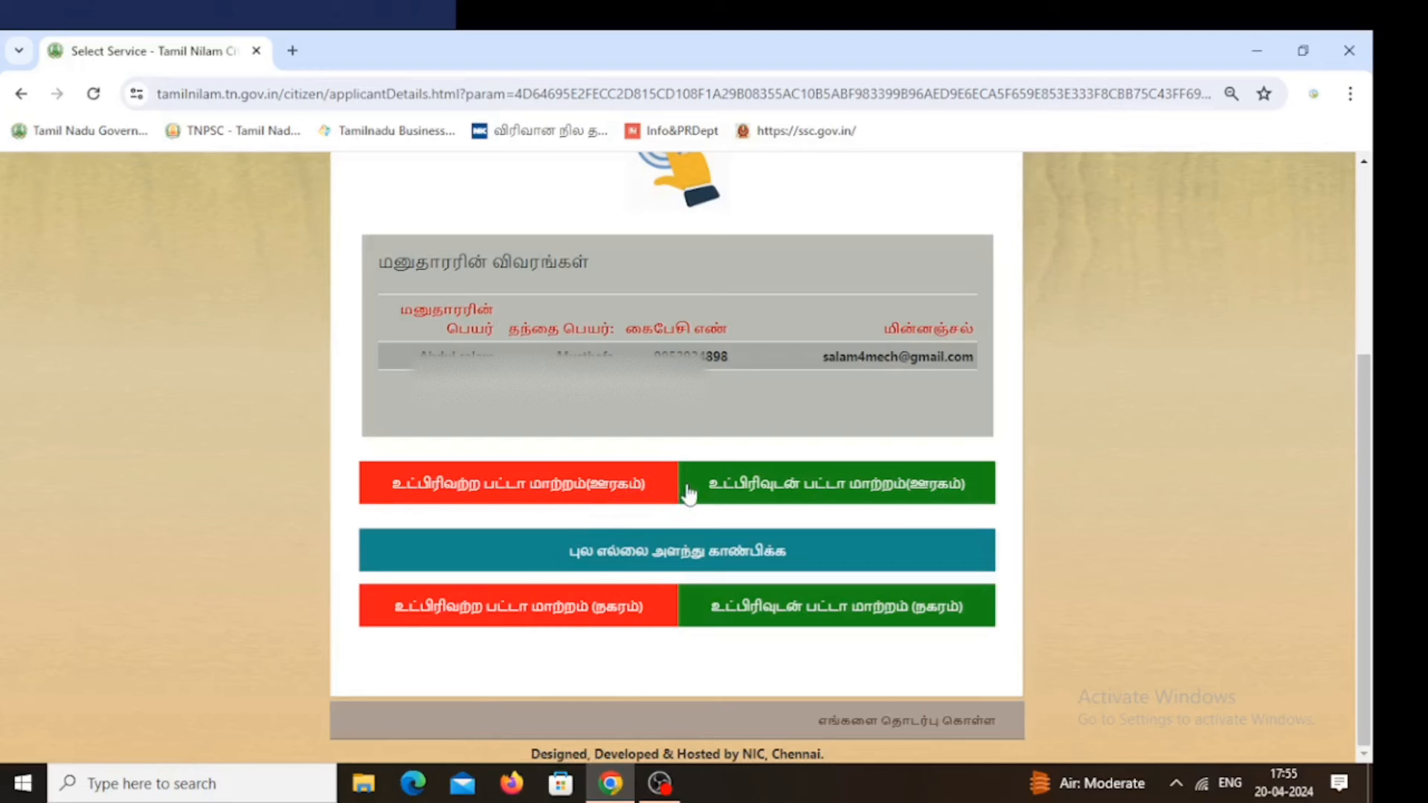
Start a rural patta transfer without sub-division and set the applicant's deed type to தானப் பத்திரம்
left_click(485, 487)
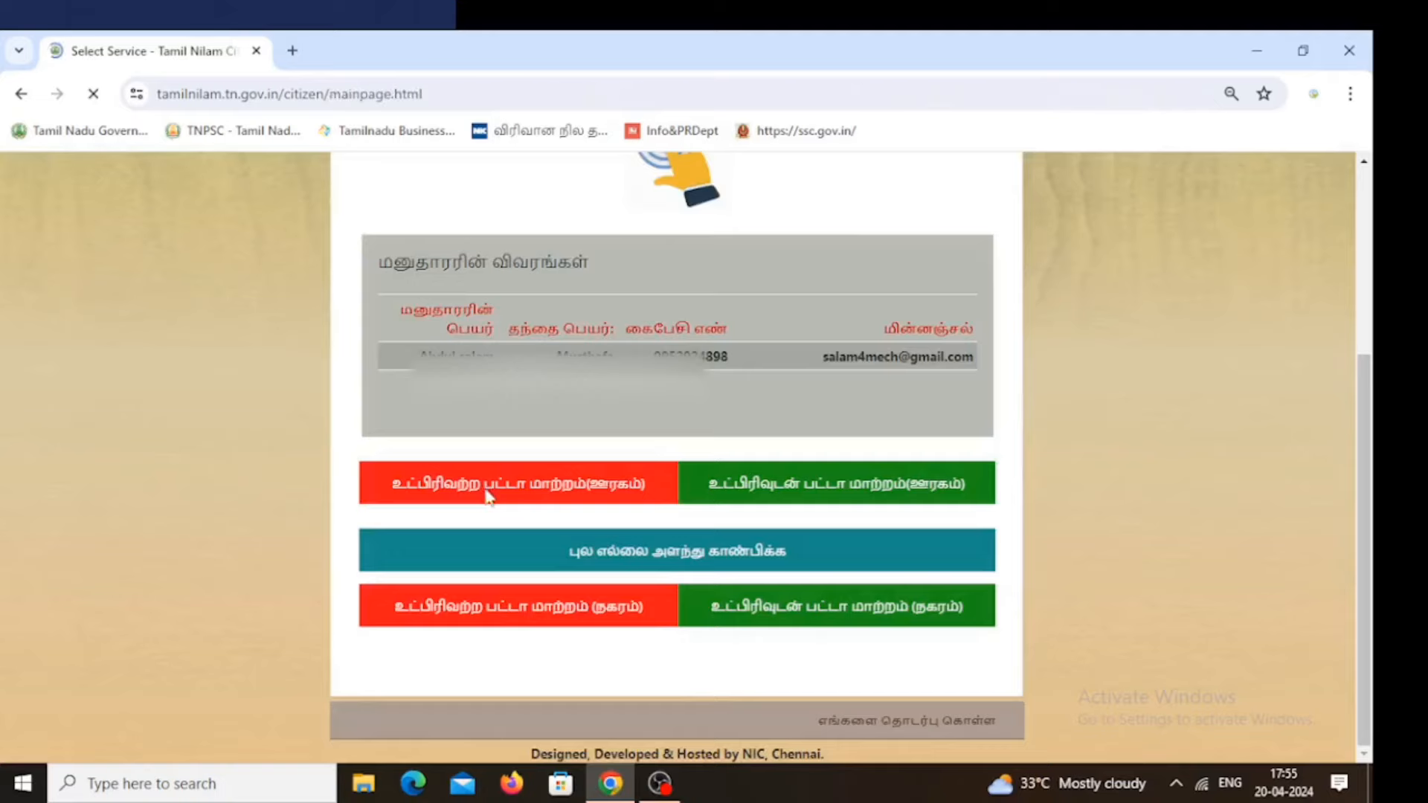
scroll(510, 483, "down", 1)
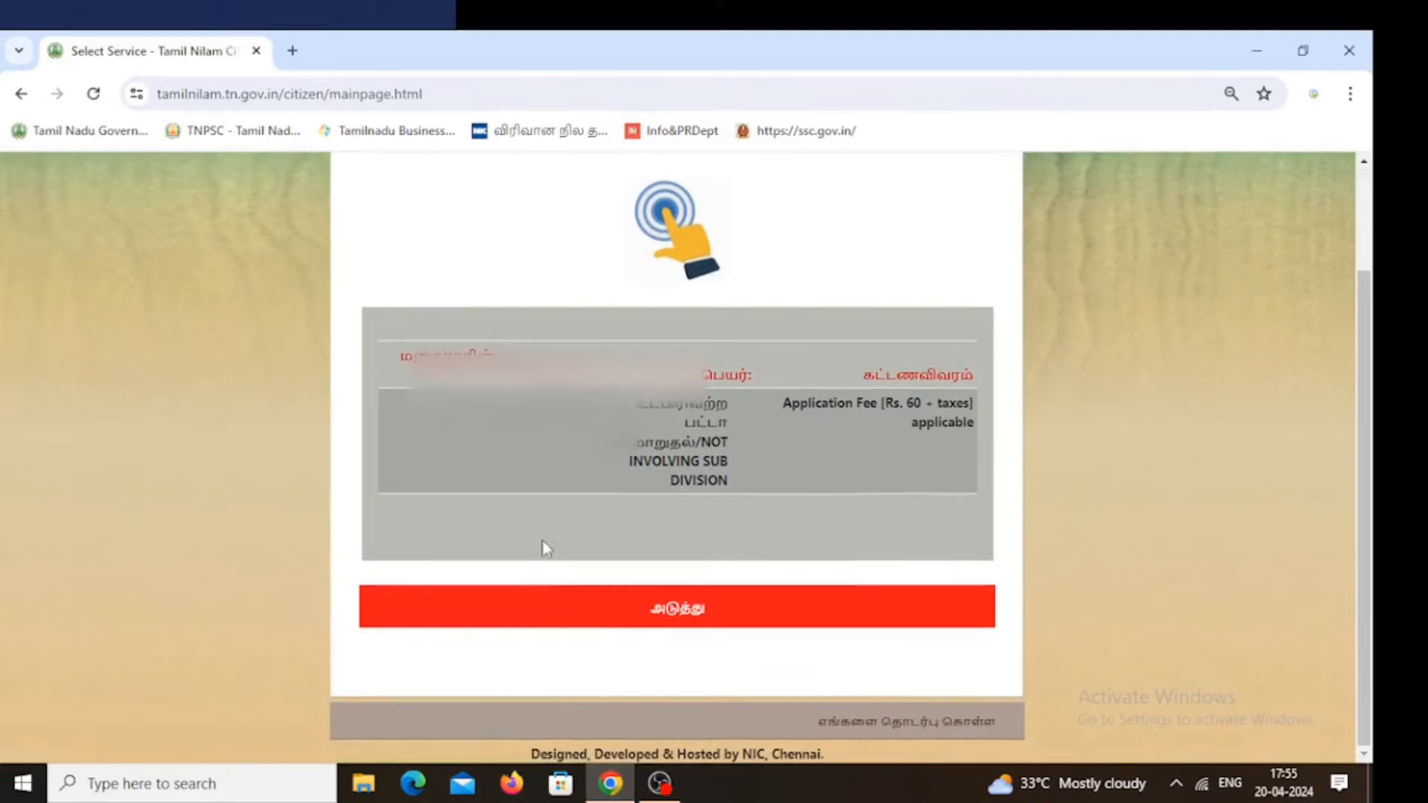
left_click(685, 605)
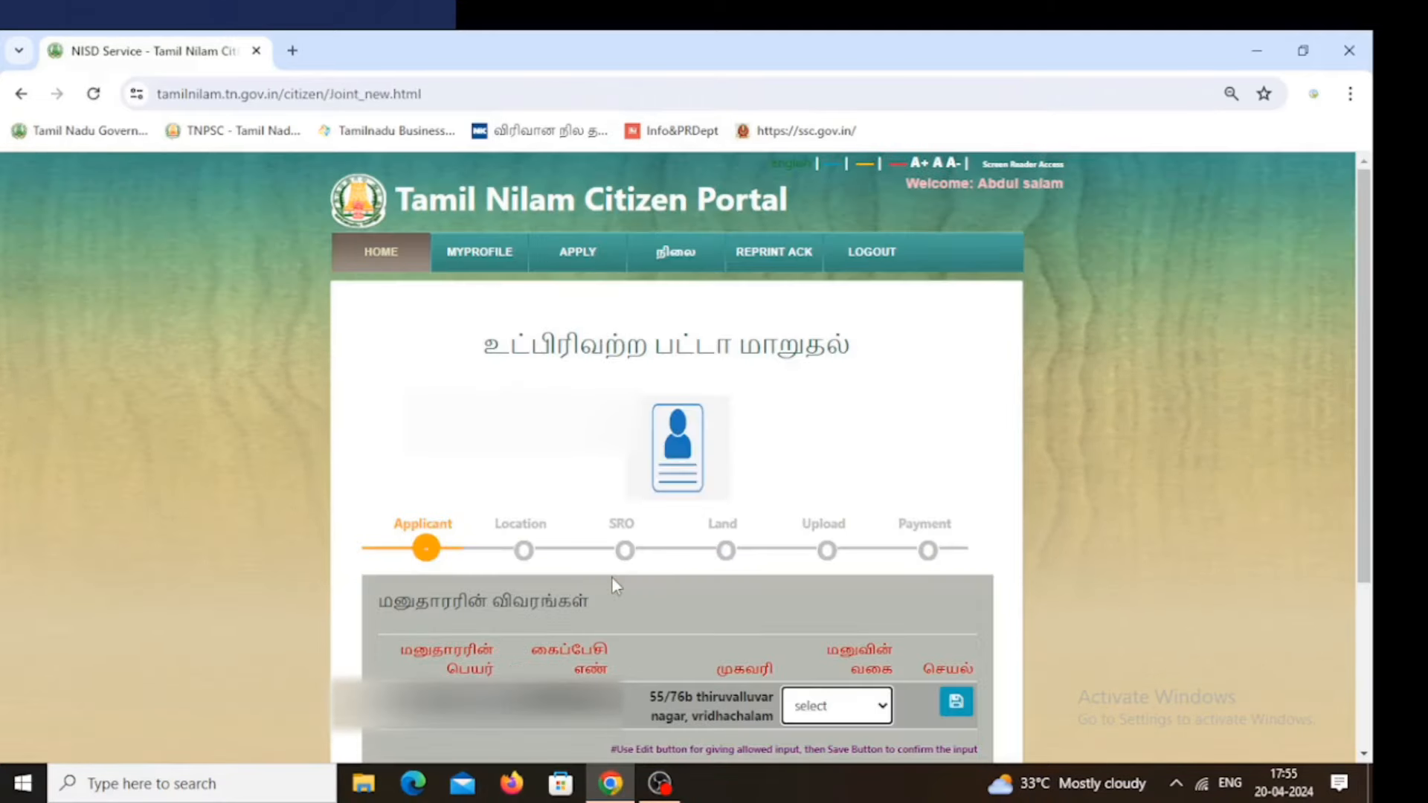
scroll(404, 543, "down", 3)
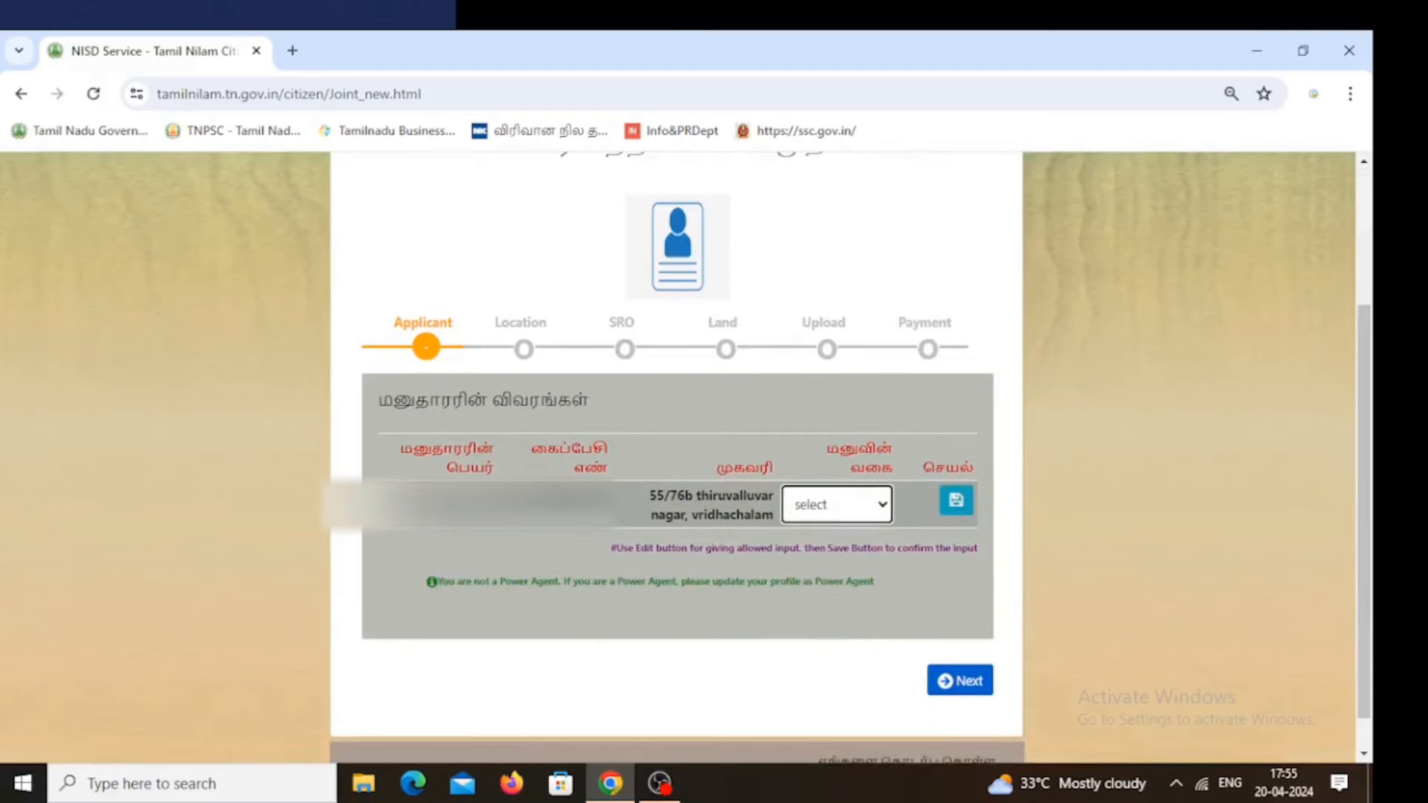
left_click(863, 511)
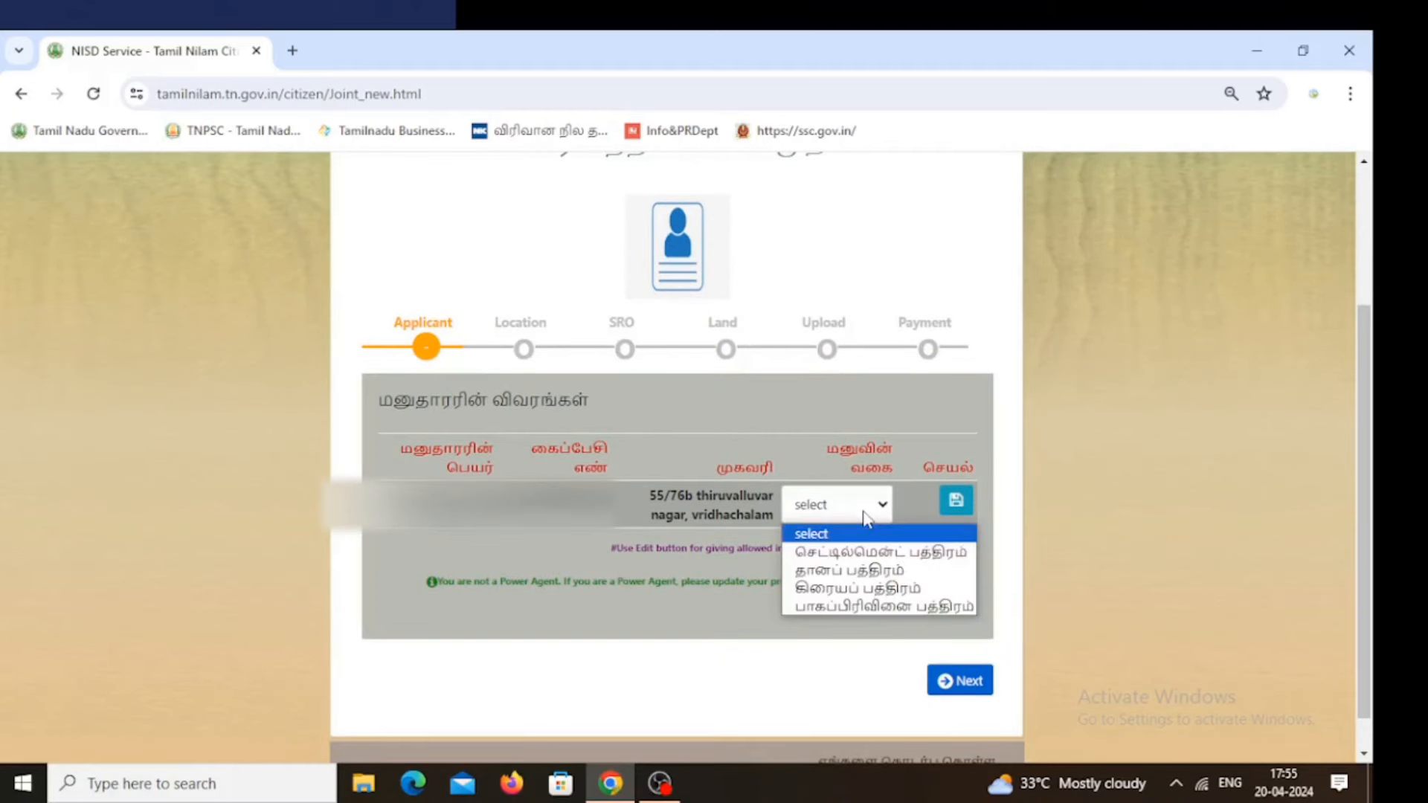
left_click(854, 572)
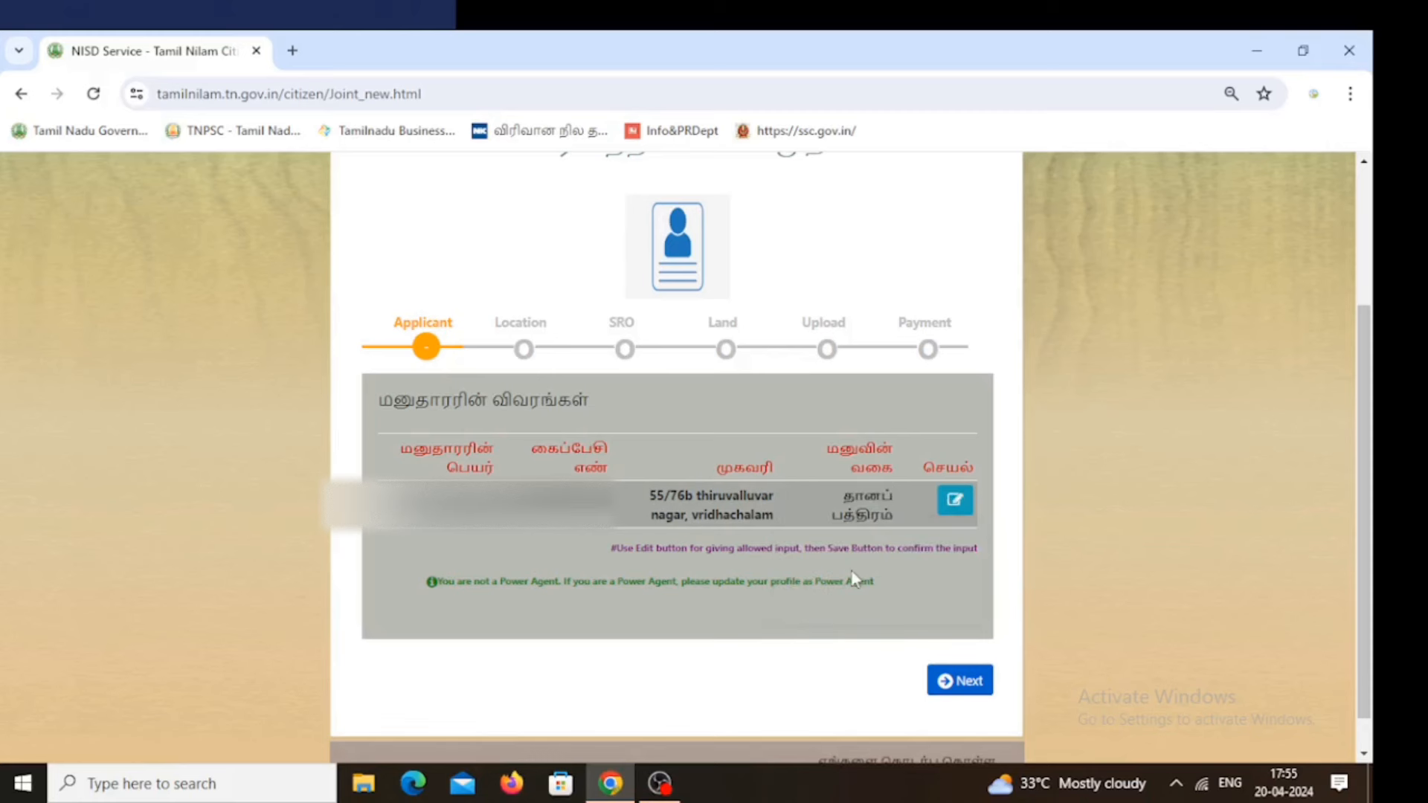
left_click(960, 683)
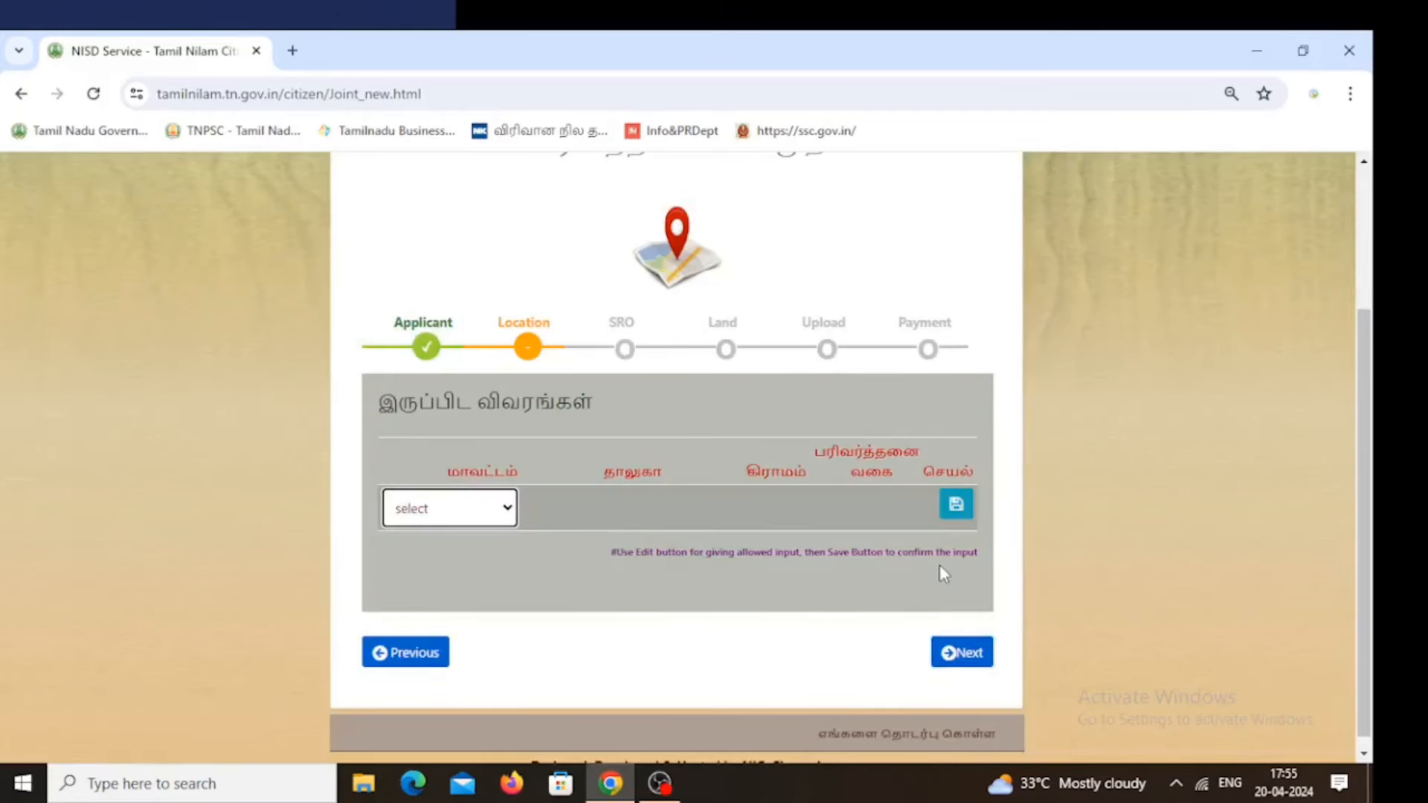
Set district பெரம்பலூர், taluk ஆலத்தூர், village மாவிலிங்கை, and transfer type Natham
left_click(451, 517)
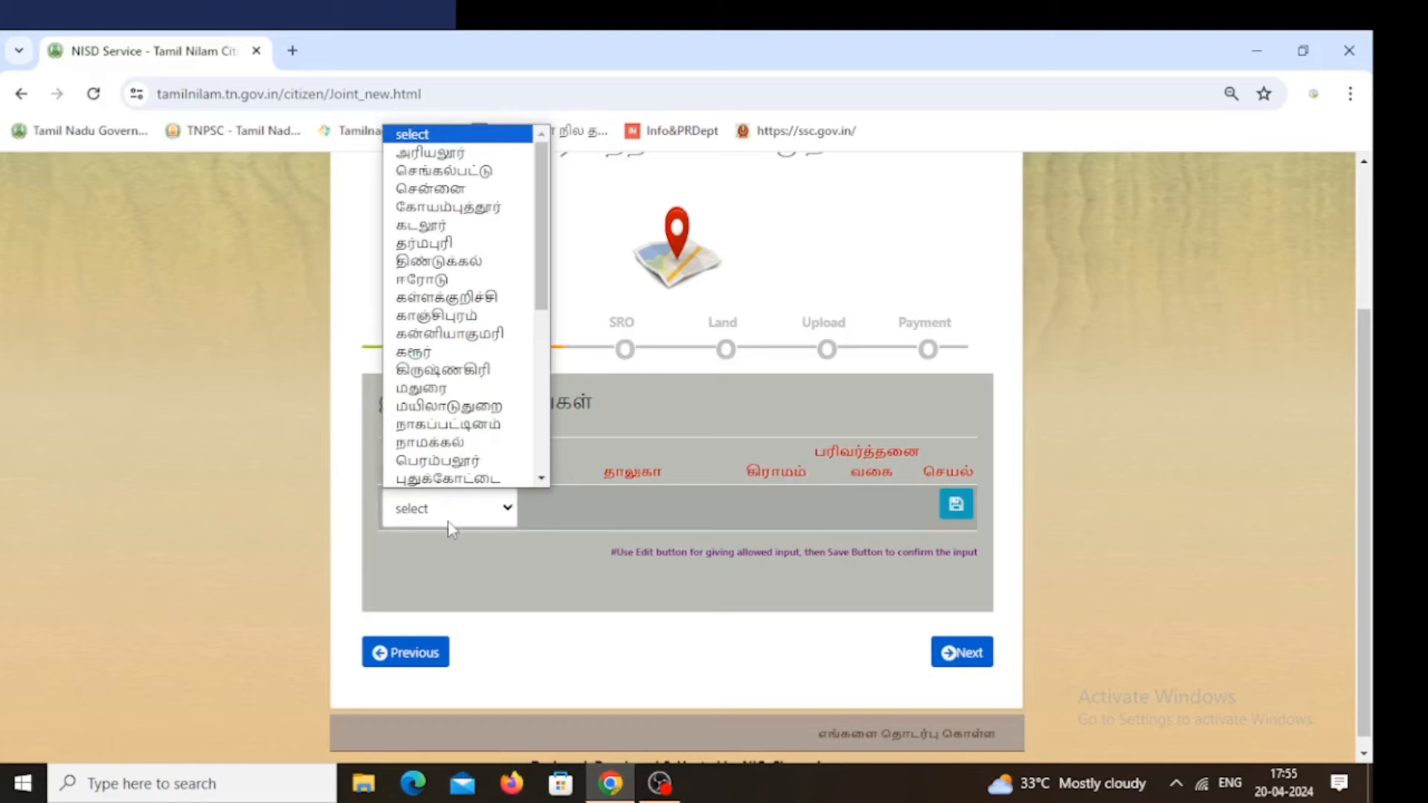
left_click(452, 461)
left_click(607, 512)
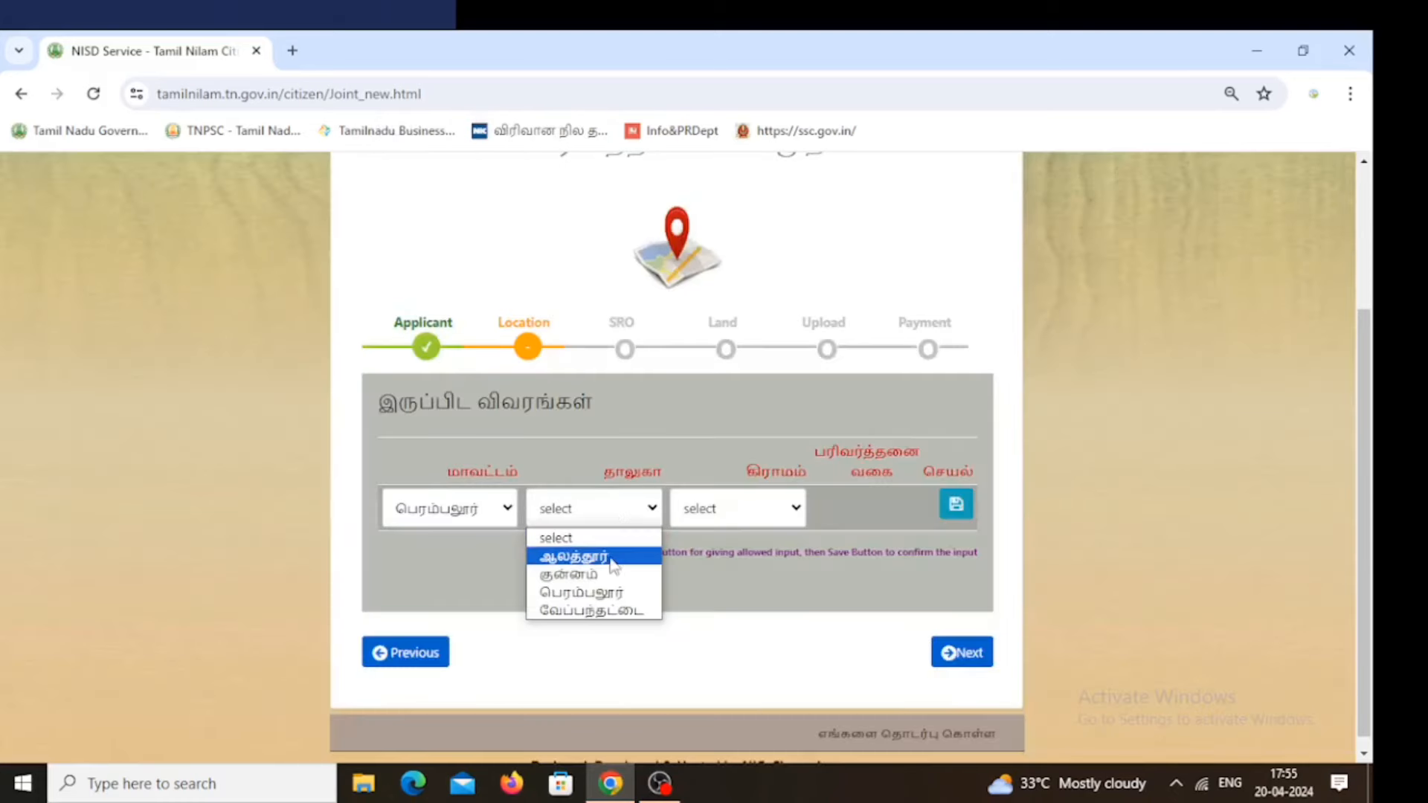
left_click(611, 558)
left_click(734, 507)
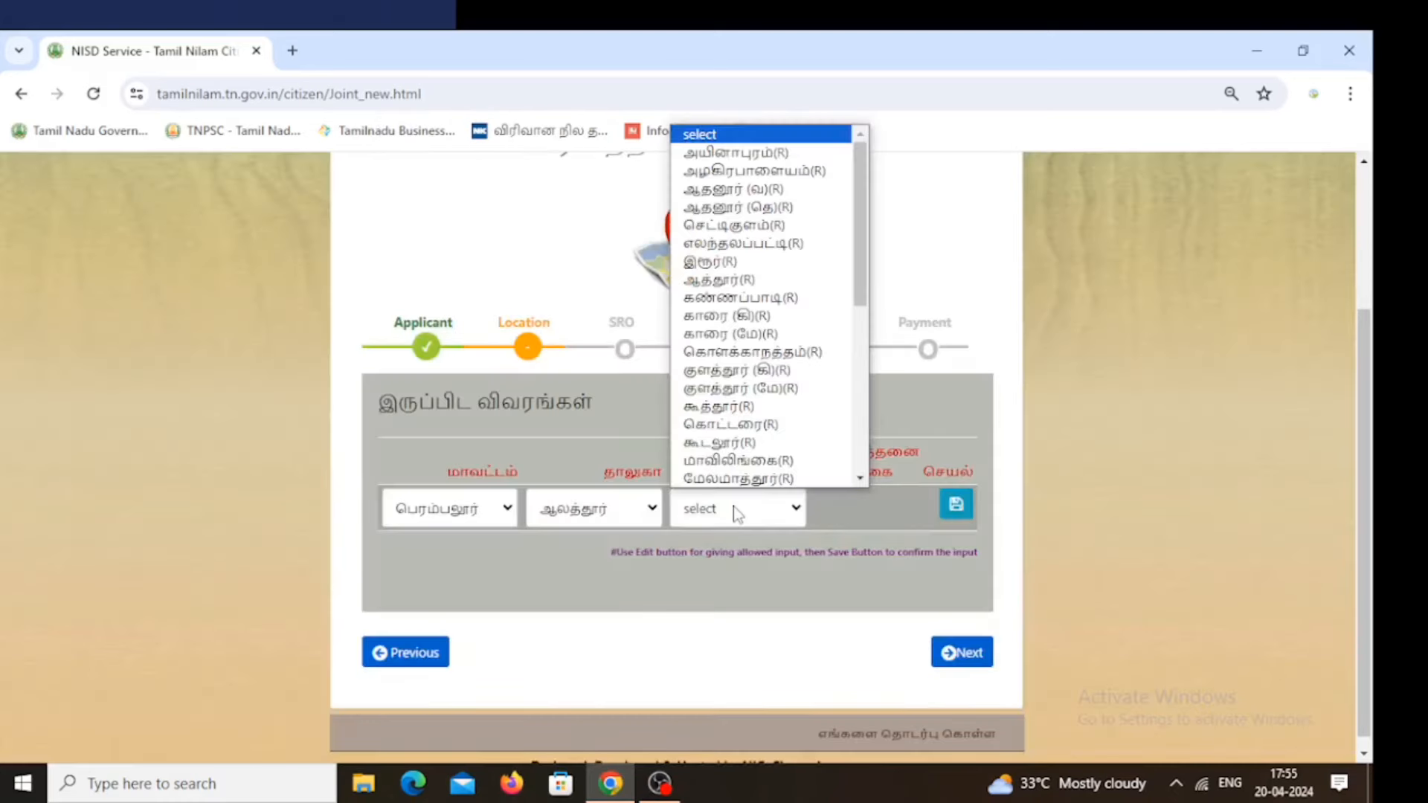
left_click(737, 461)
left_click(854, 513)
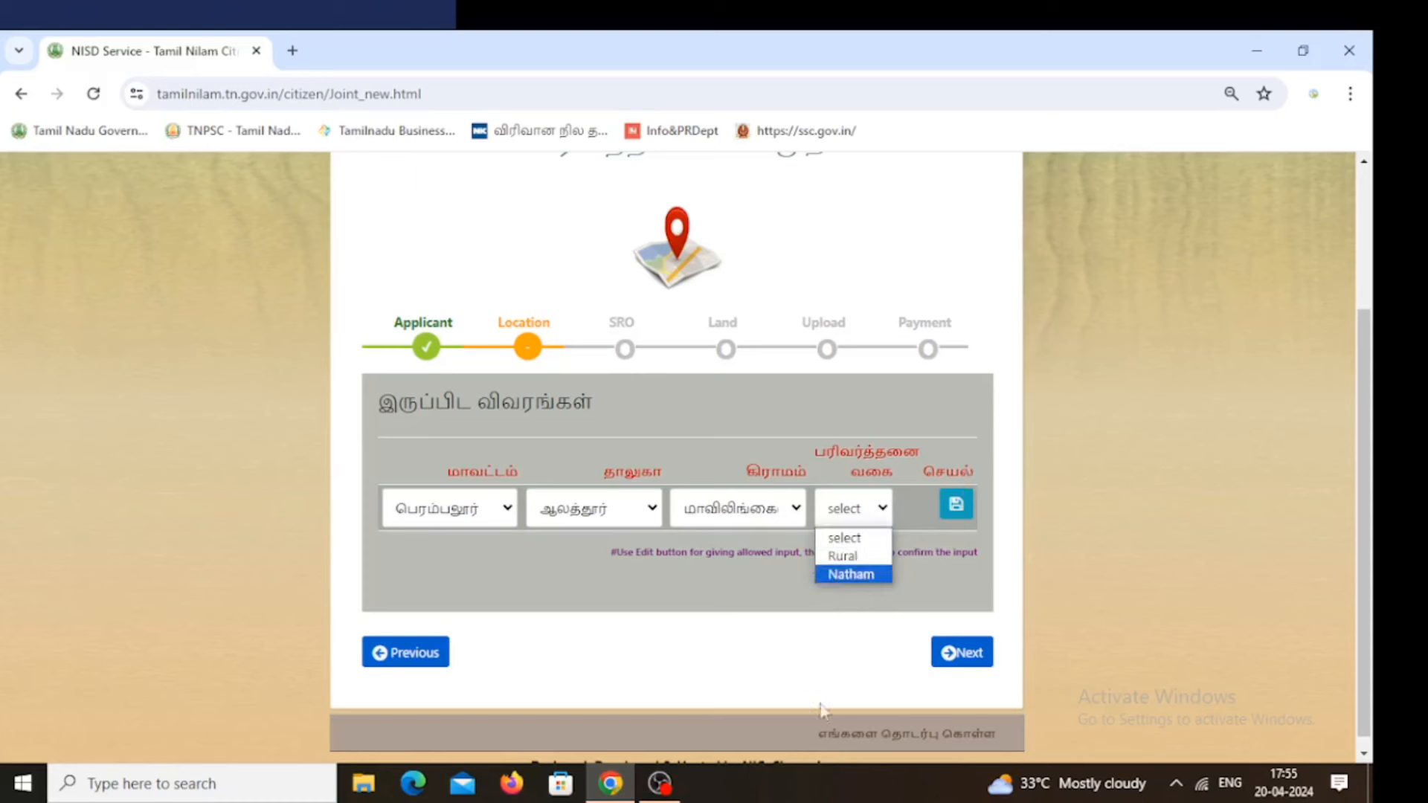
left_click(869, 574)
left_click(969, 656)
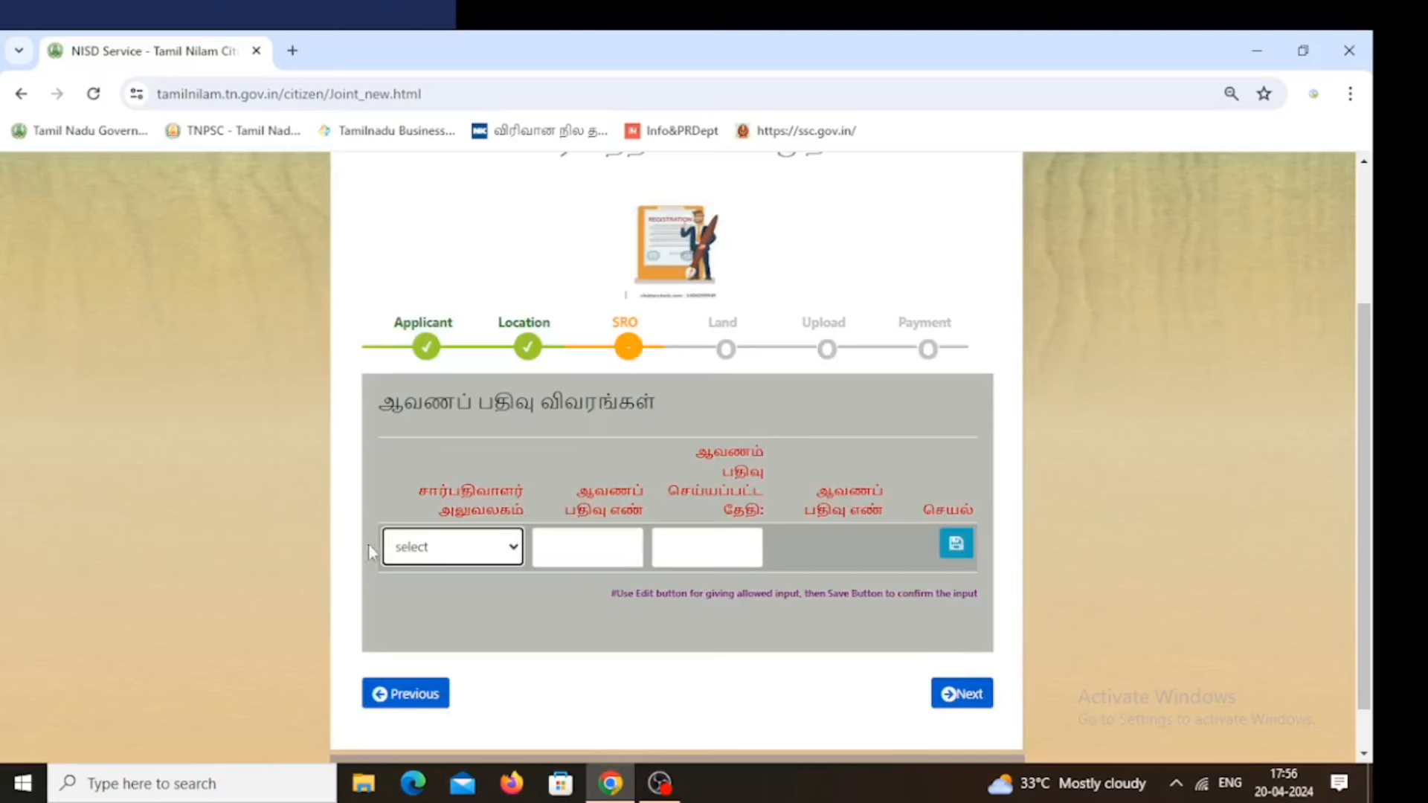
left_click(390, 548)
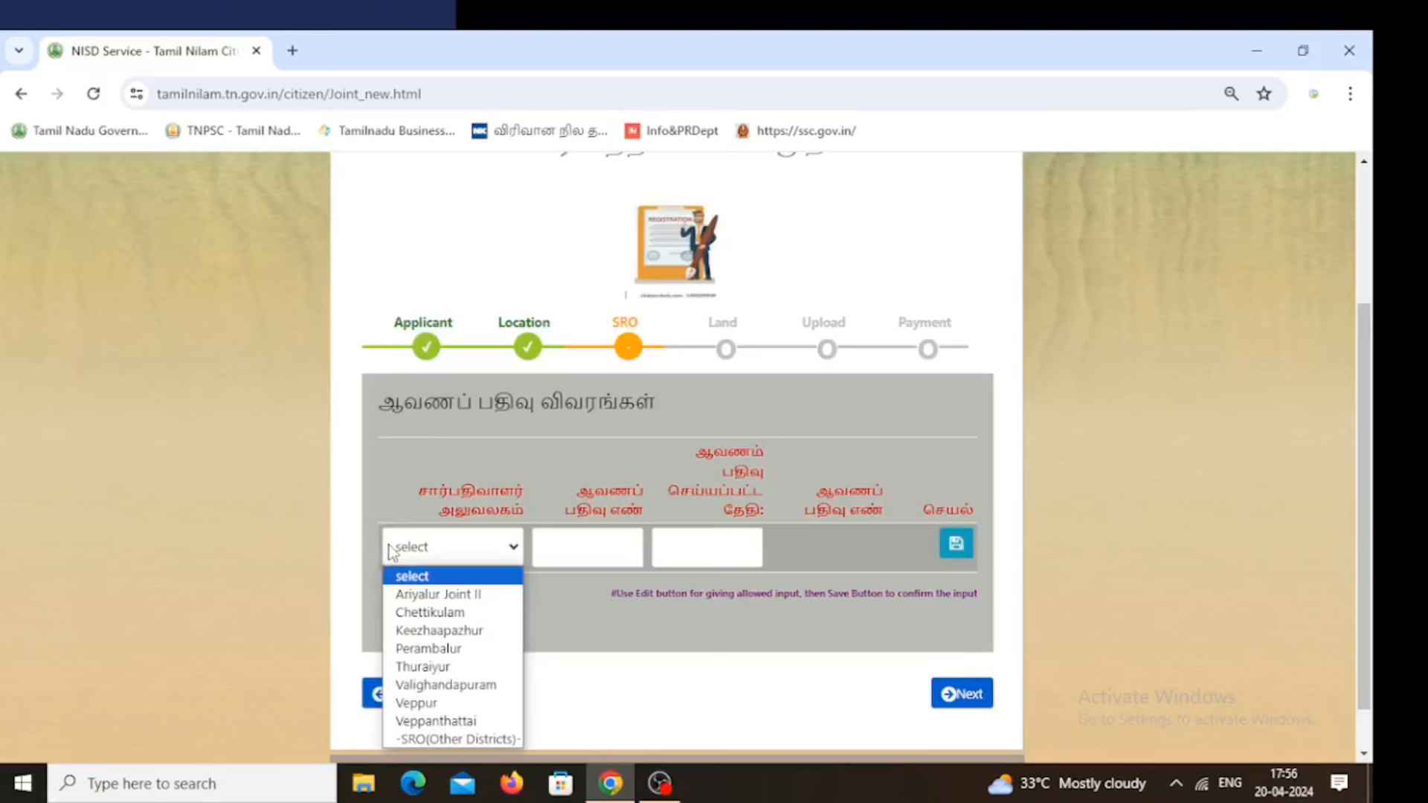
left_click(442, 667)
left_click(583, 537)
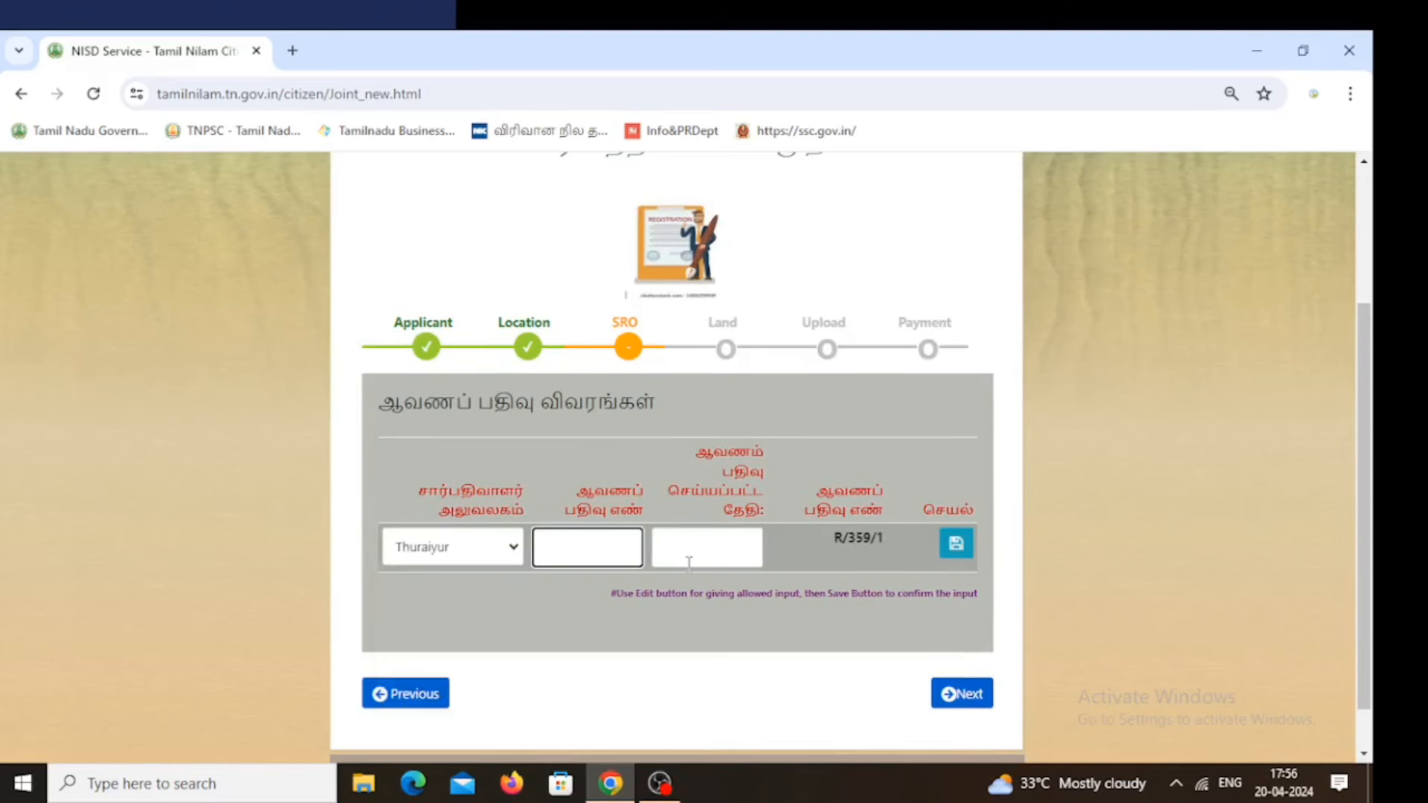
type("665")
left_click(720, 543)
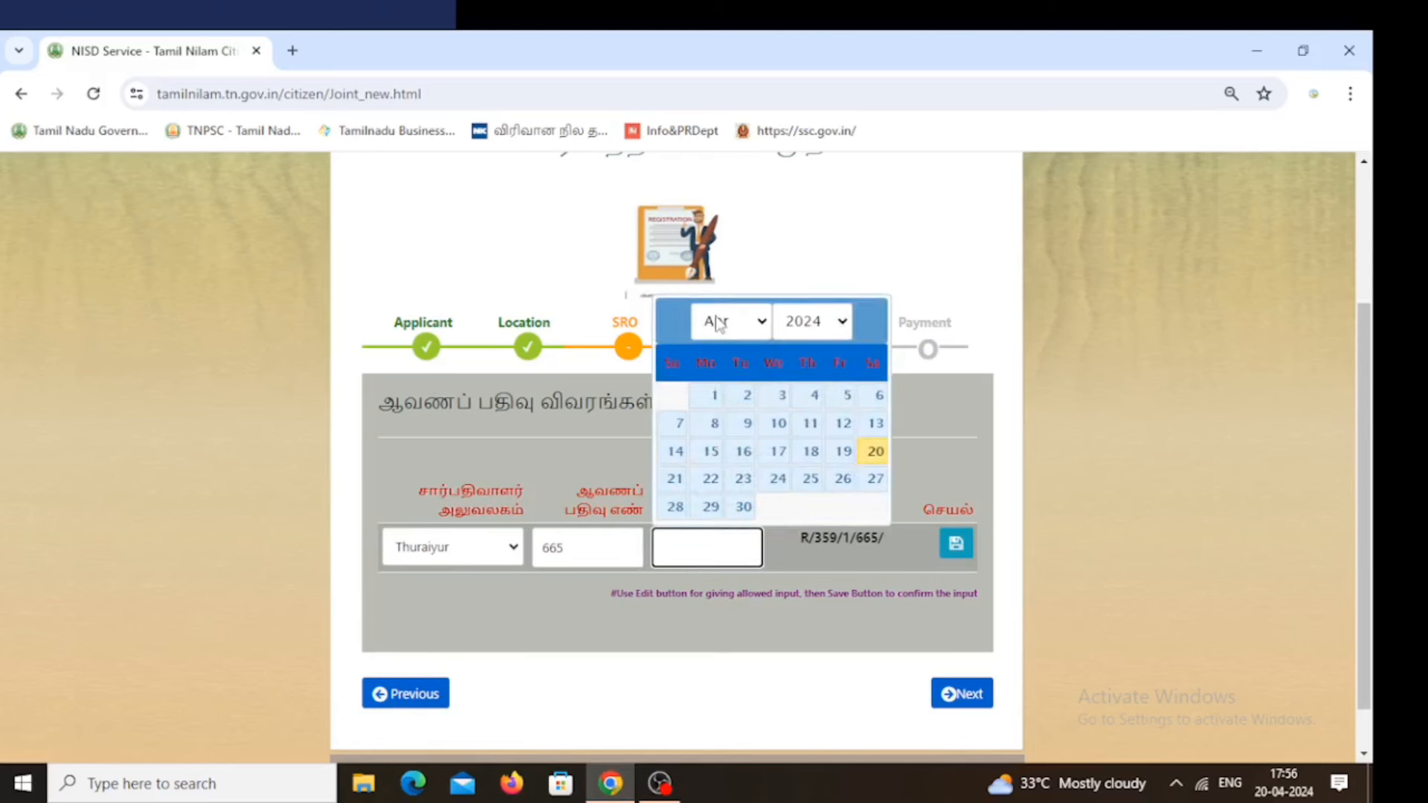
left_click(826, 322)
left_click(803, 368)
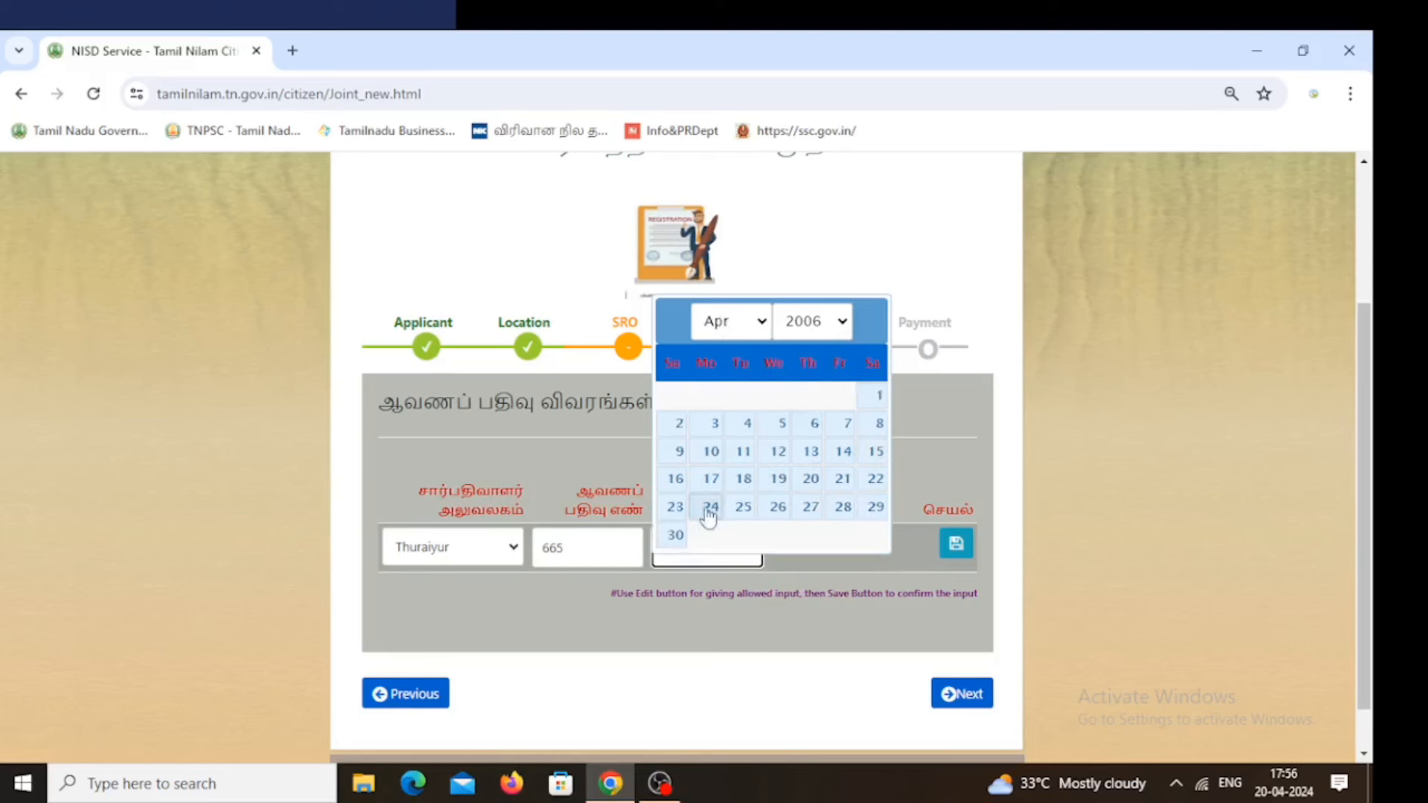
left_click(711, 450)
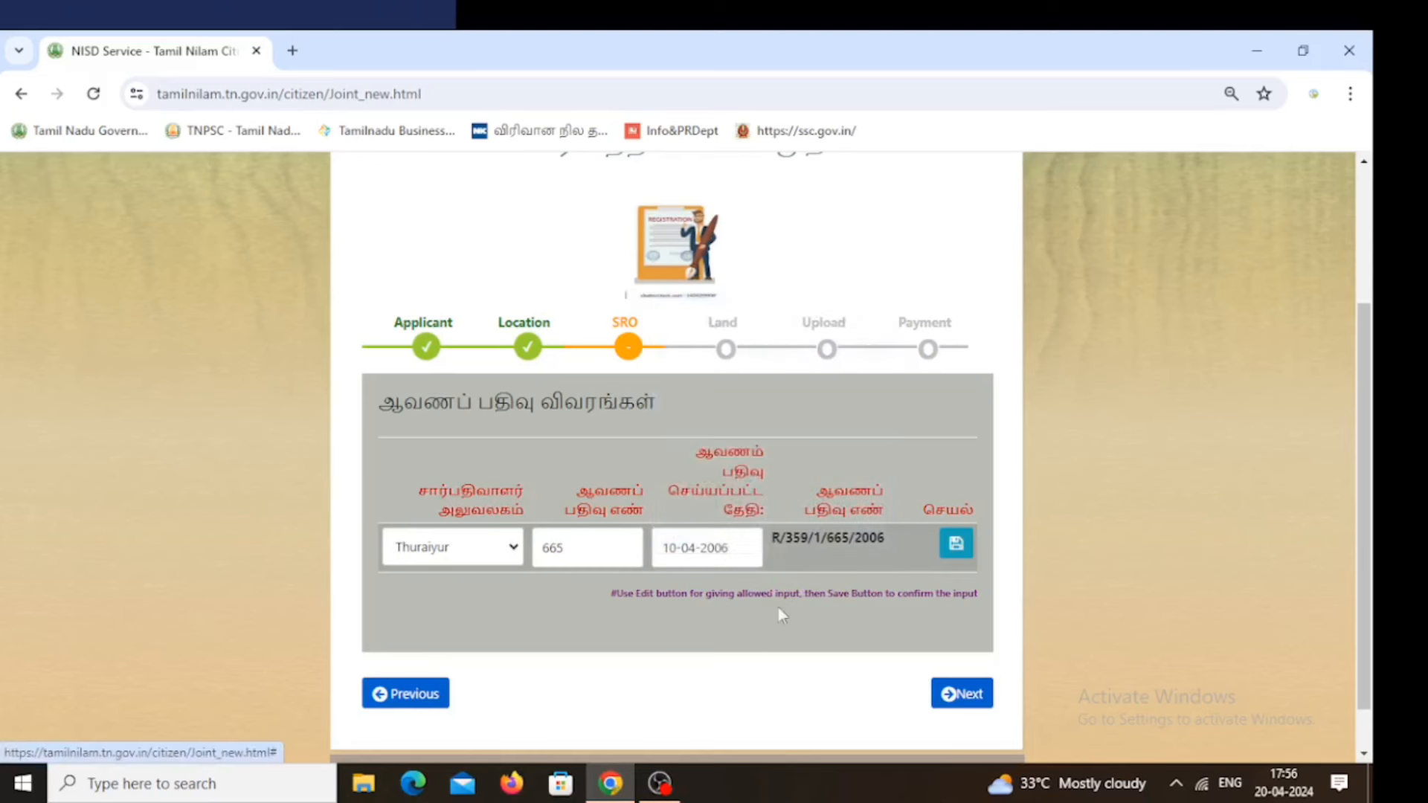
left_click(972, 690)
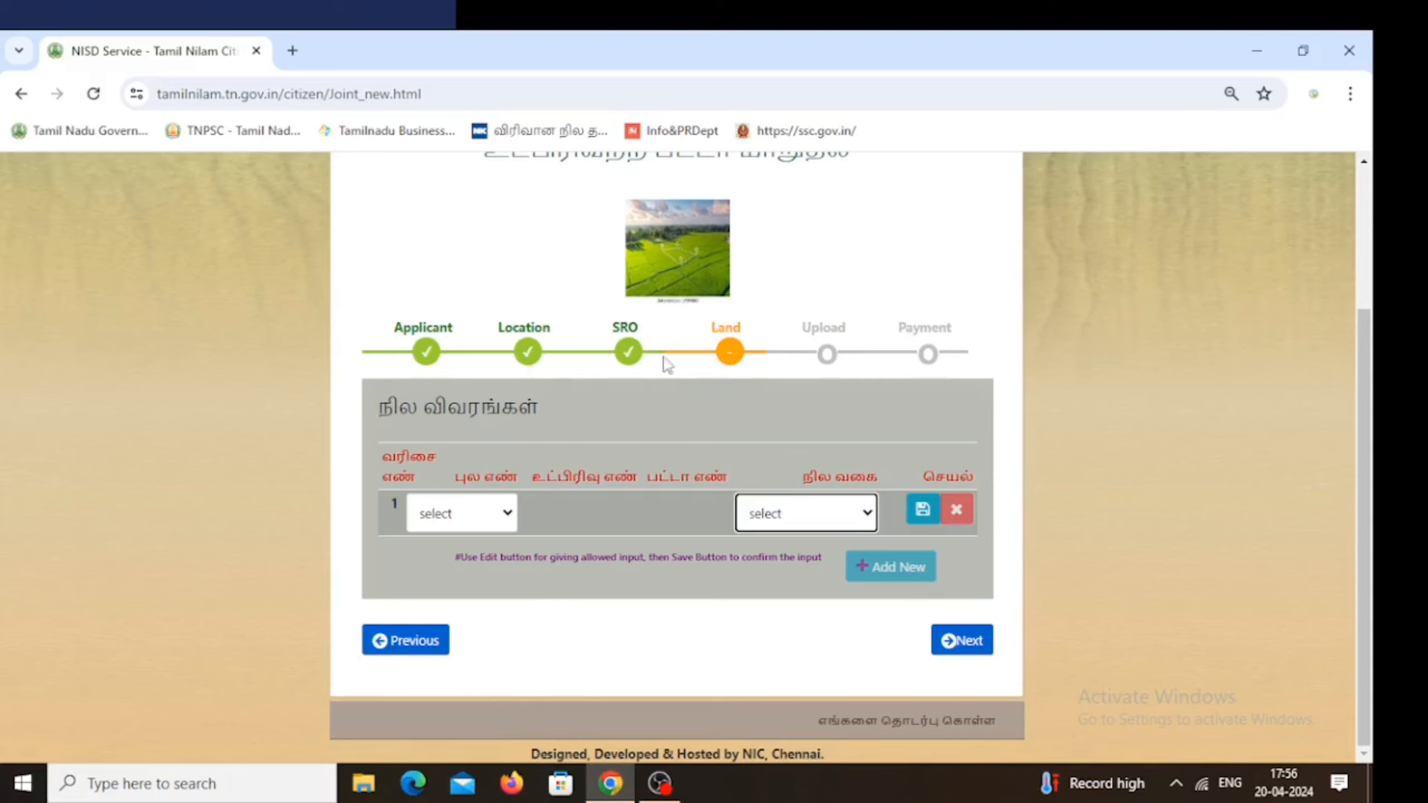
Enter land parcel survey 241, subdivision 22, category மனை, then add a second row with survey 234
left_click(431, 515)
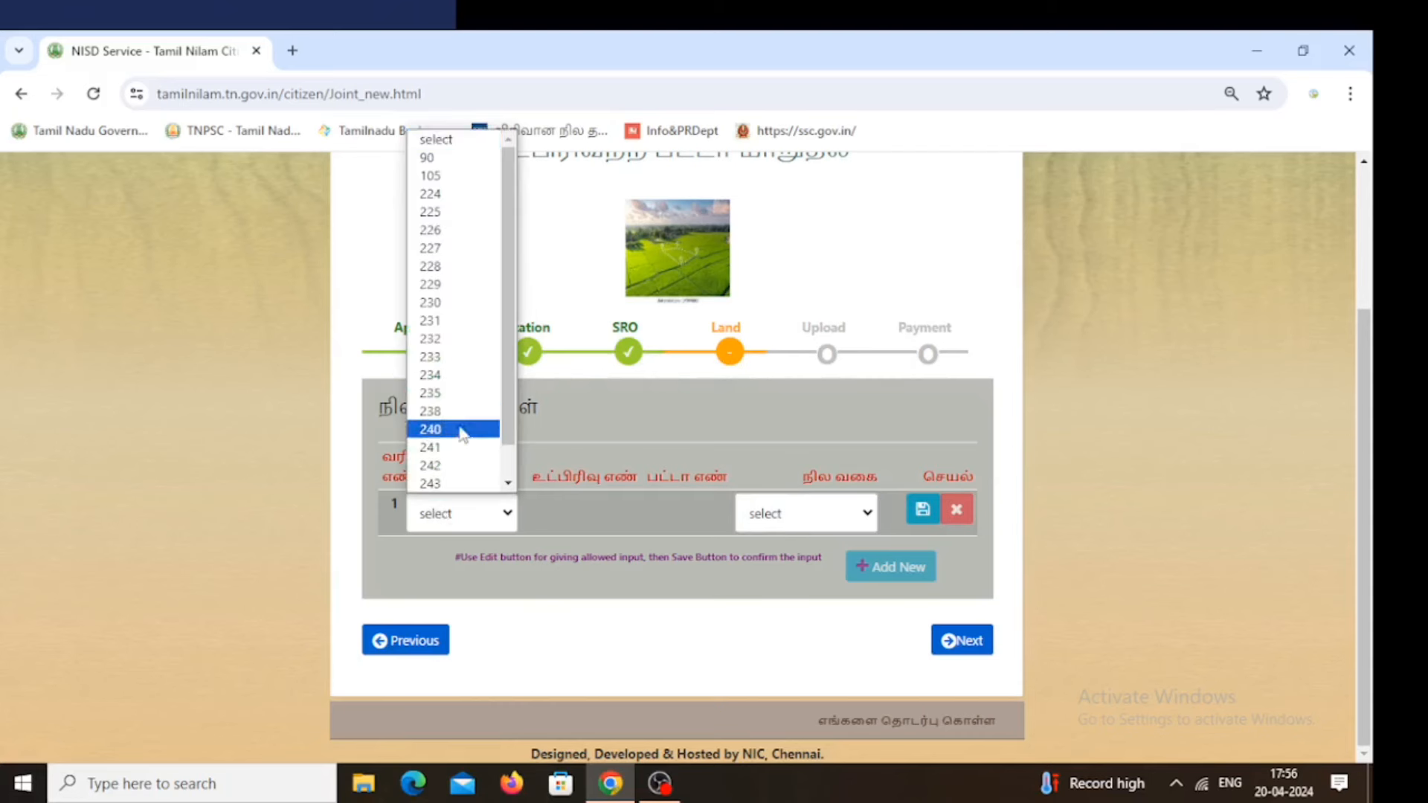
left_click(455, 448)
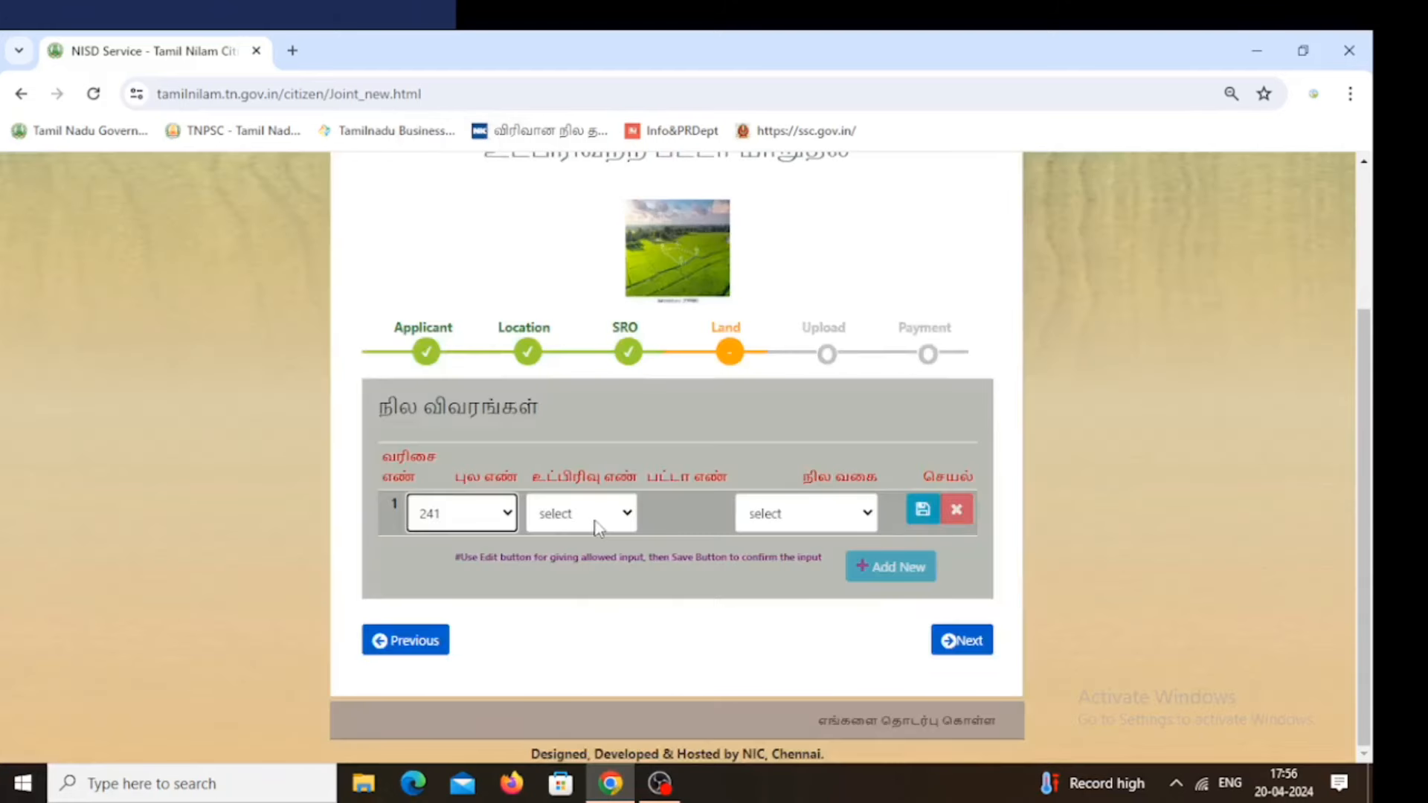
left_click(597, 527)
left_click(560, 414)
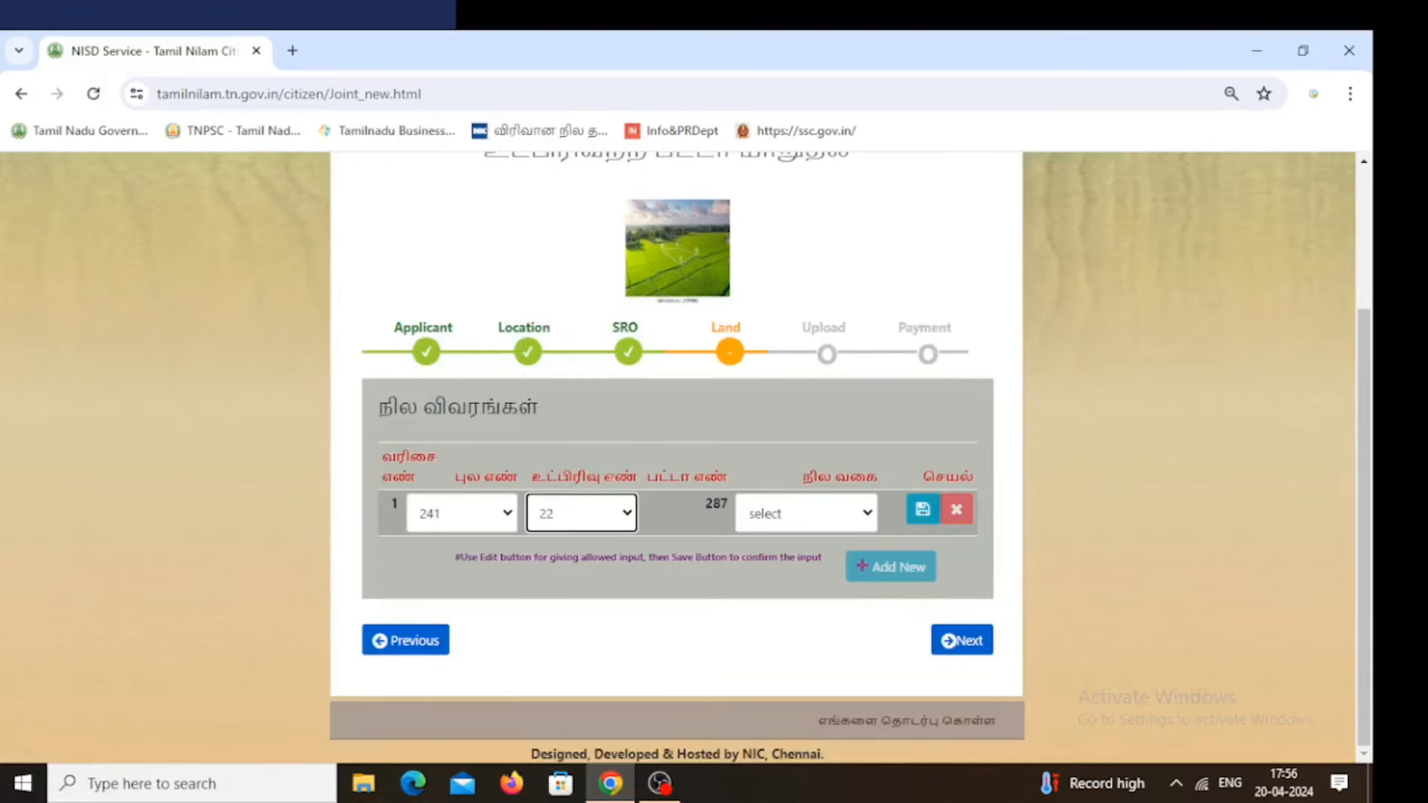
left_click(781, 514)
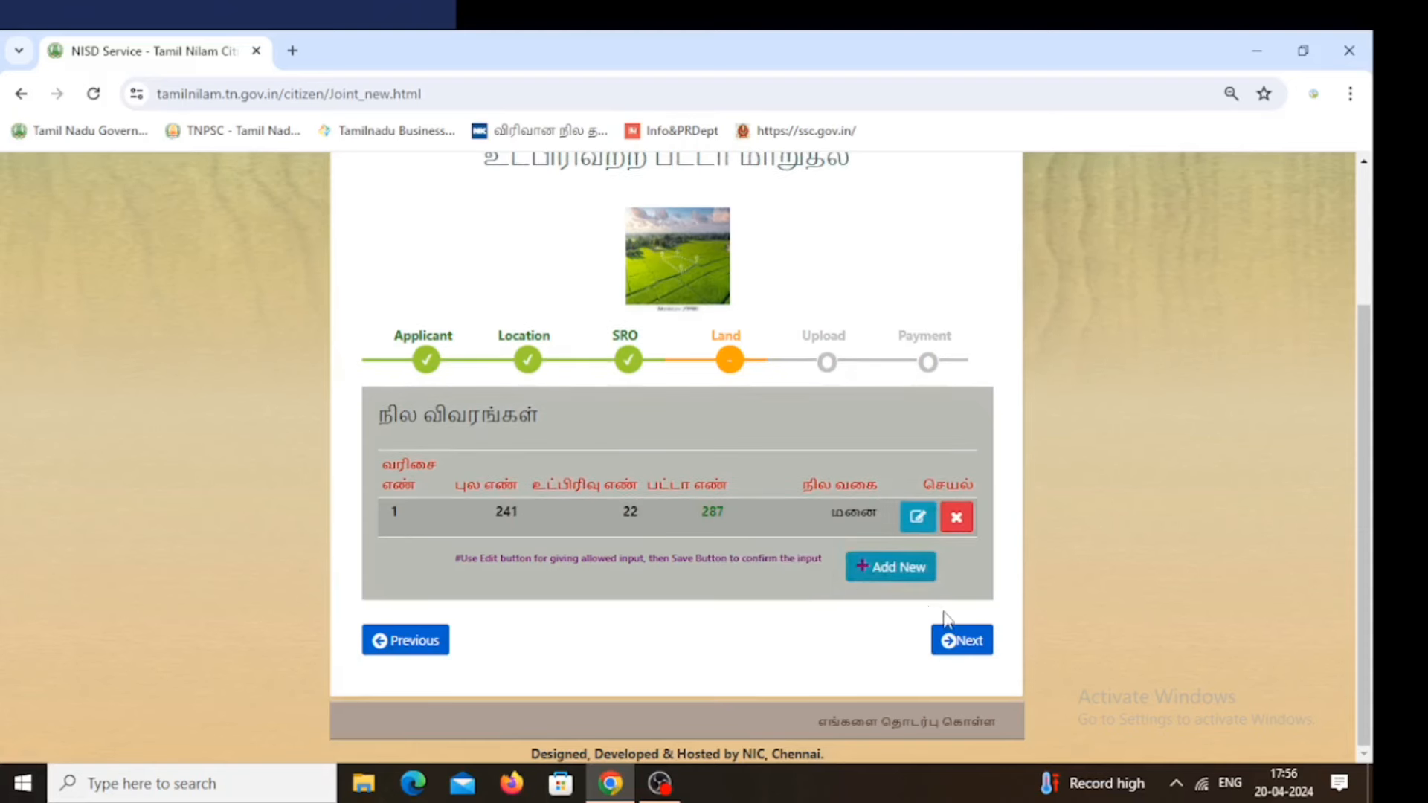
left_click(872, 567)
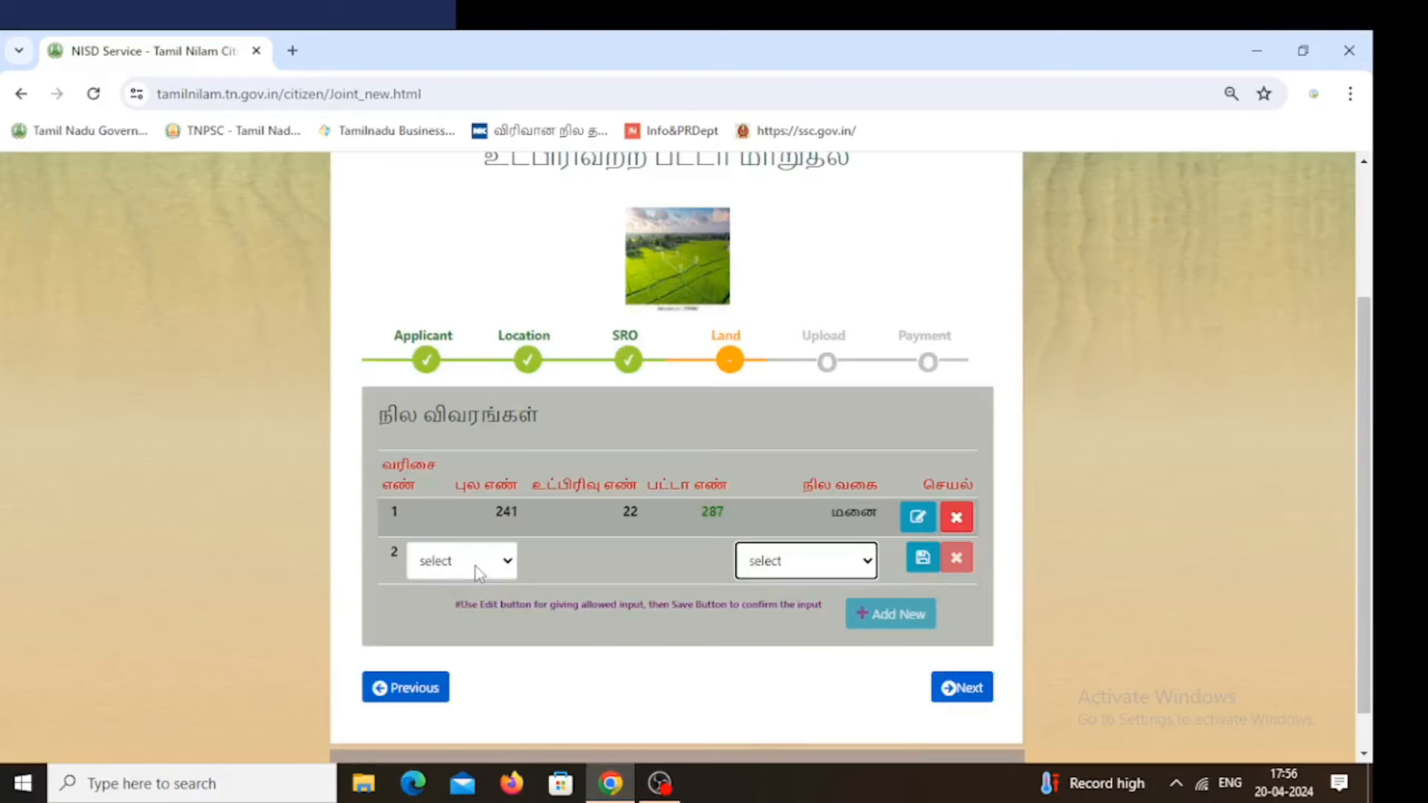
left_click(476, 572)
left_click(454, 419)
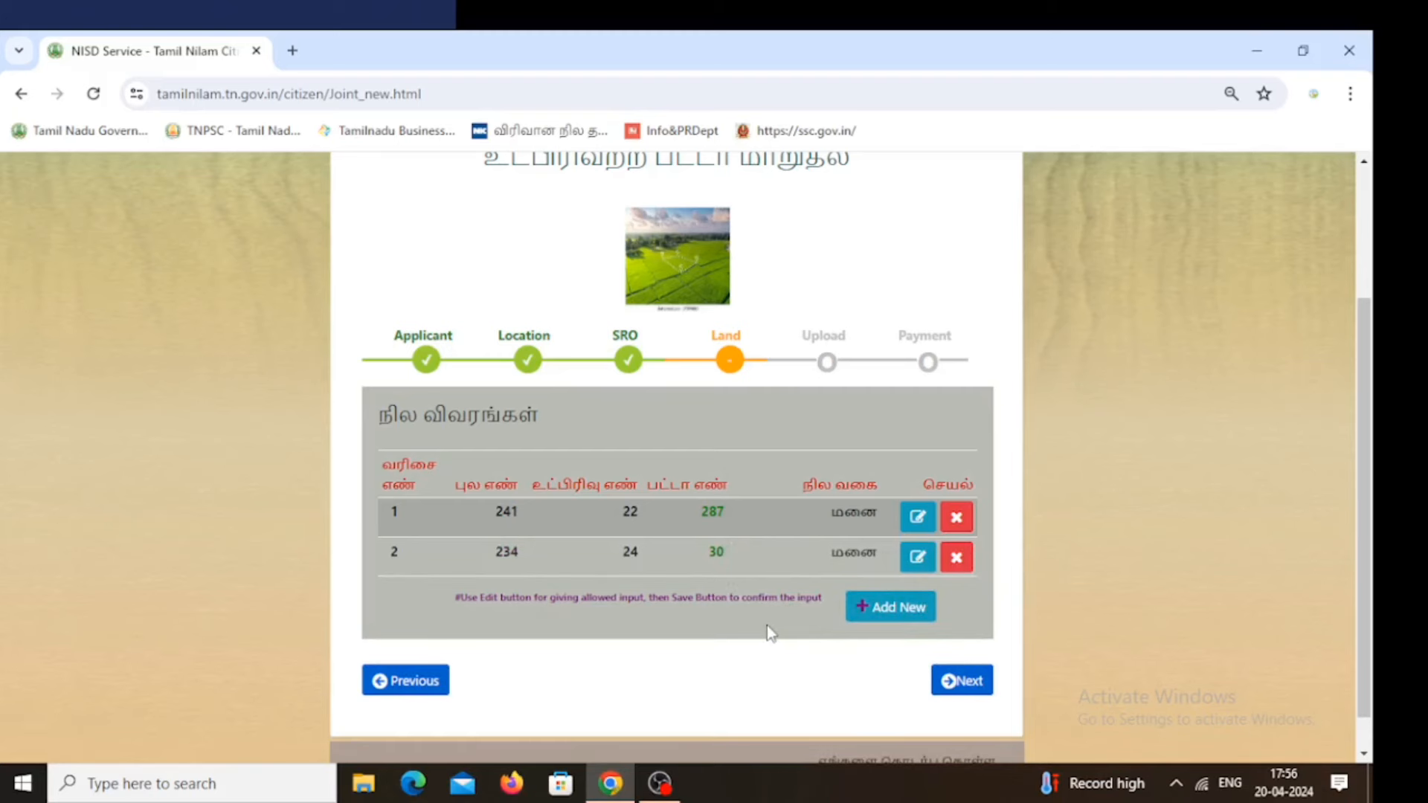
On the upload step, attach the downloaded application PDF as the identity proof
left_click(962, 681)
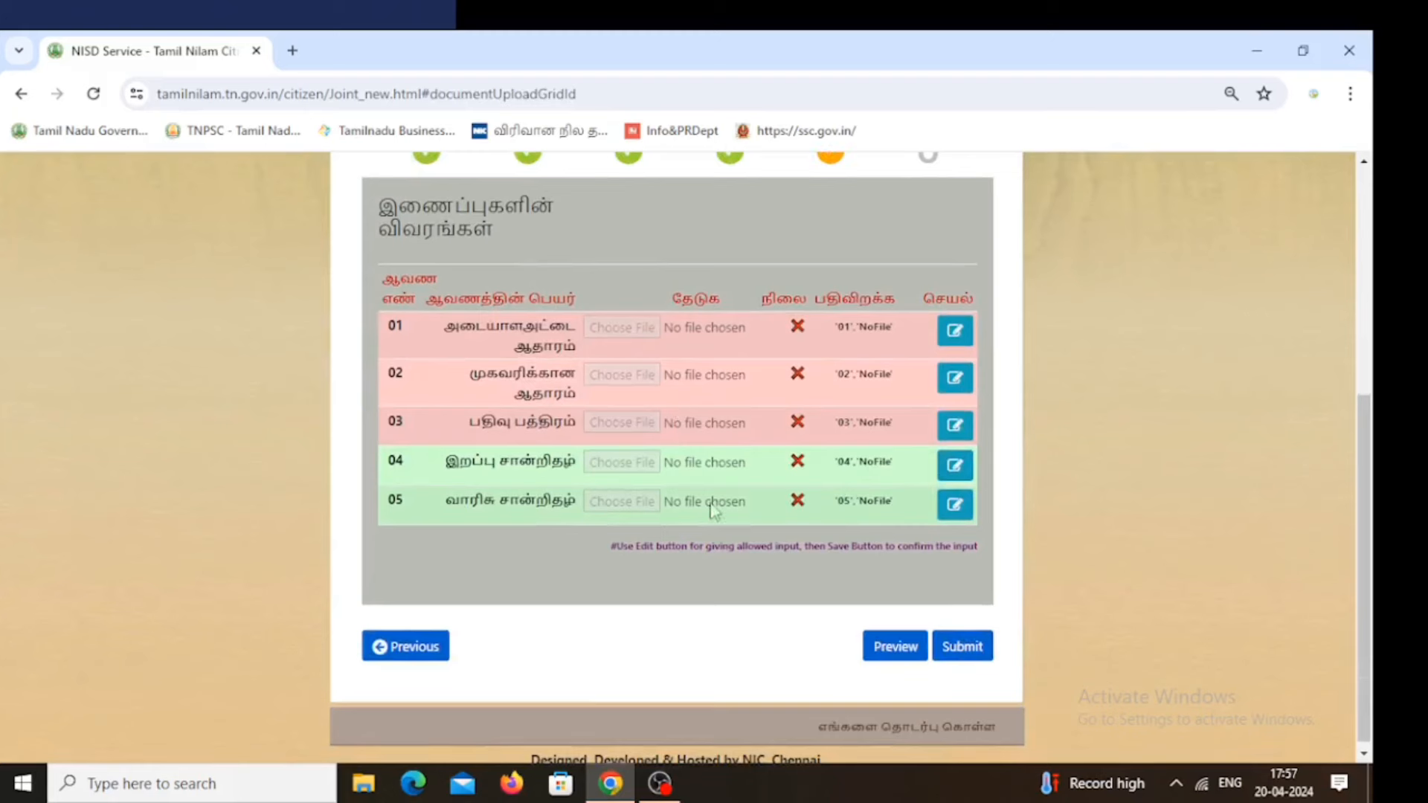
scroll(646, 527, "up", 3)
scroll(773, 528, "down", 2)
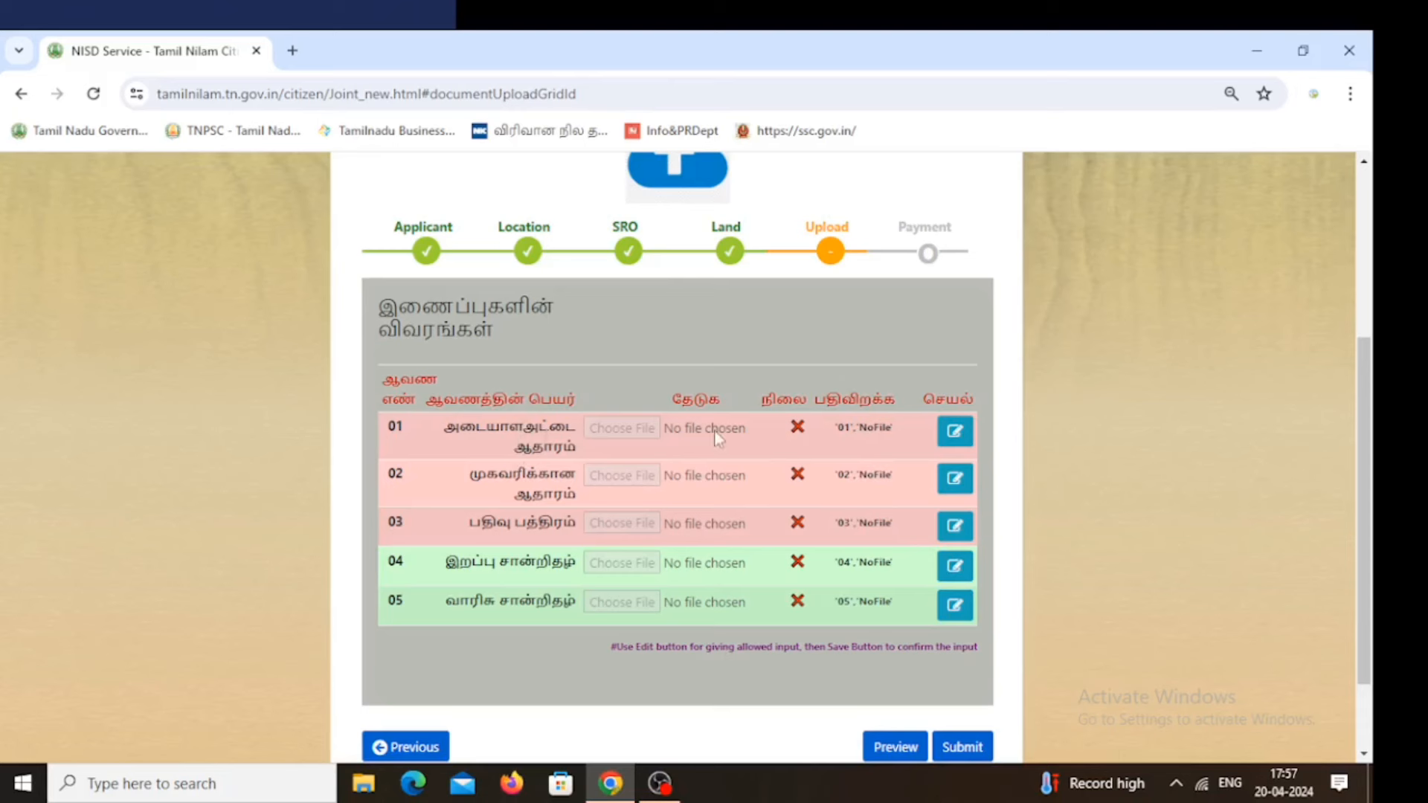
left_click(955, 438)
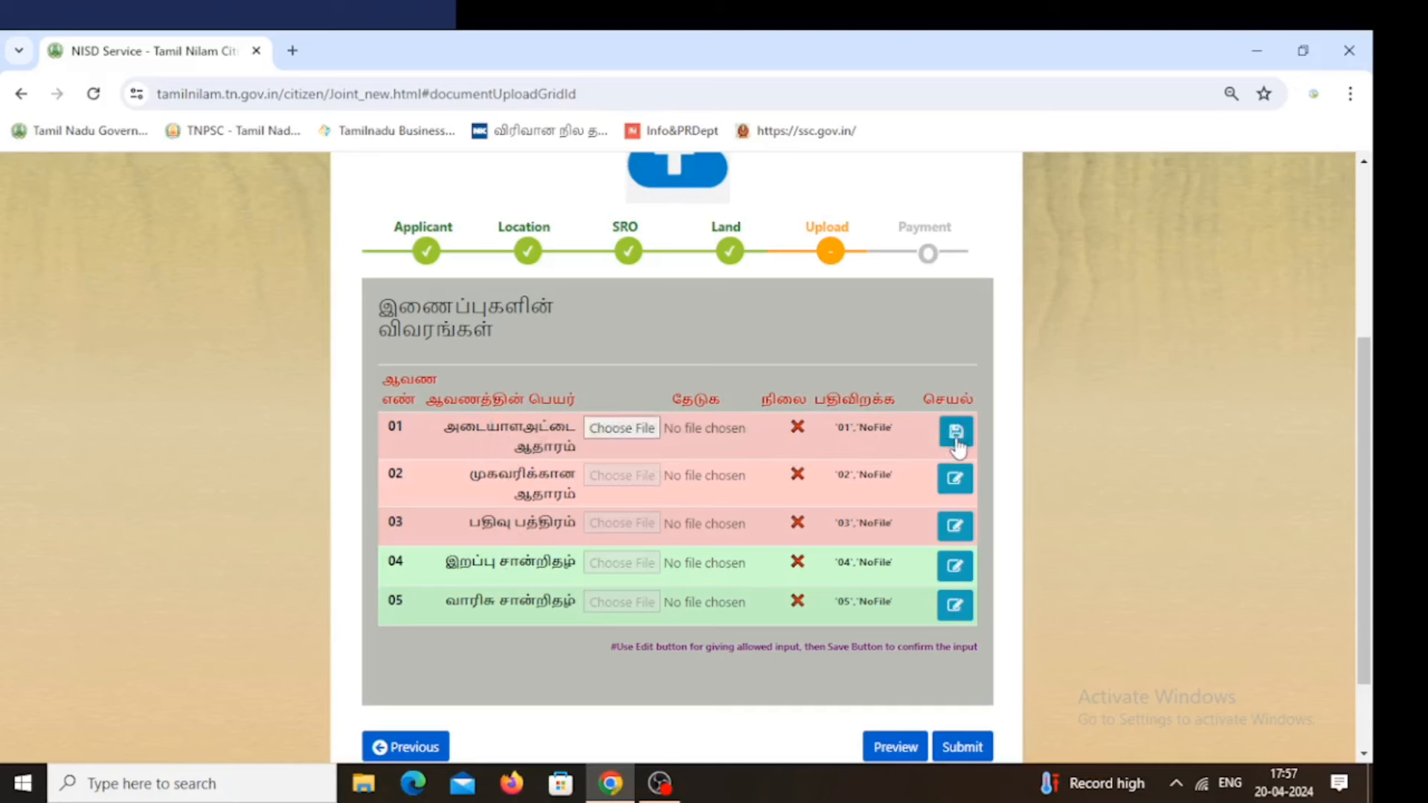
left_click(622, 429)
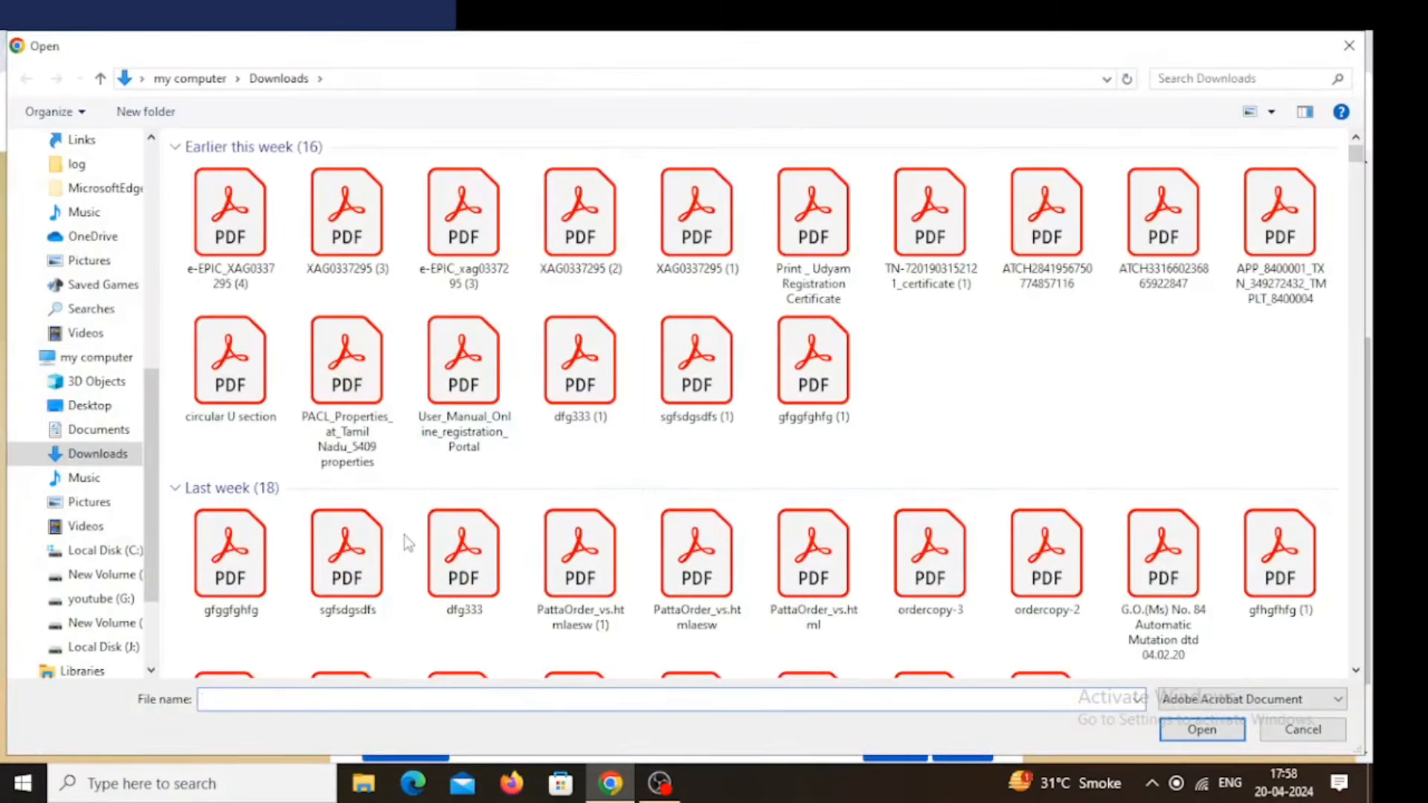
double_click(1279, 223)
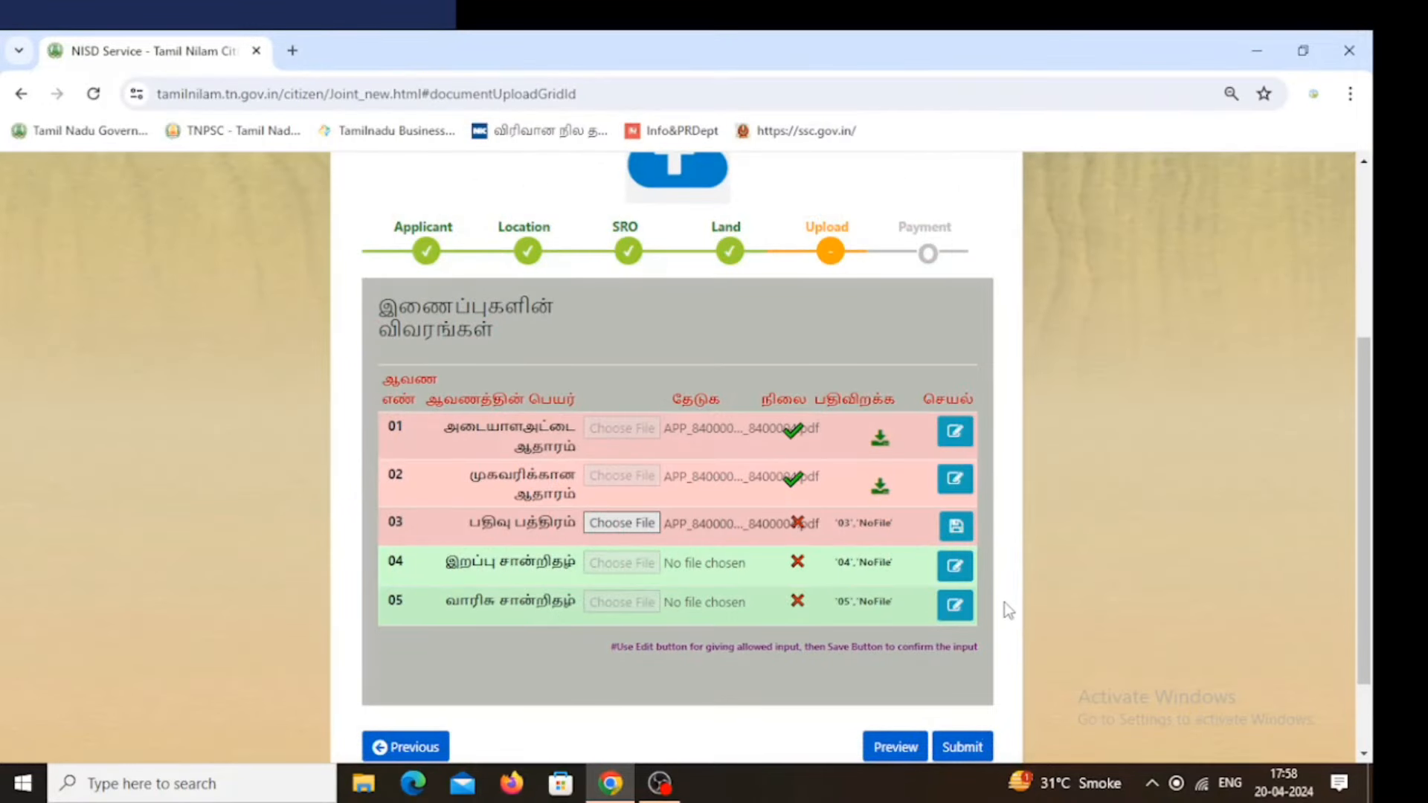
scroll(1015, 595, "down", 1)
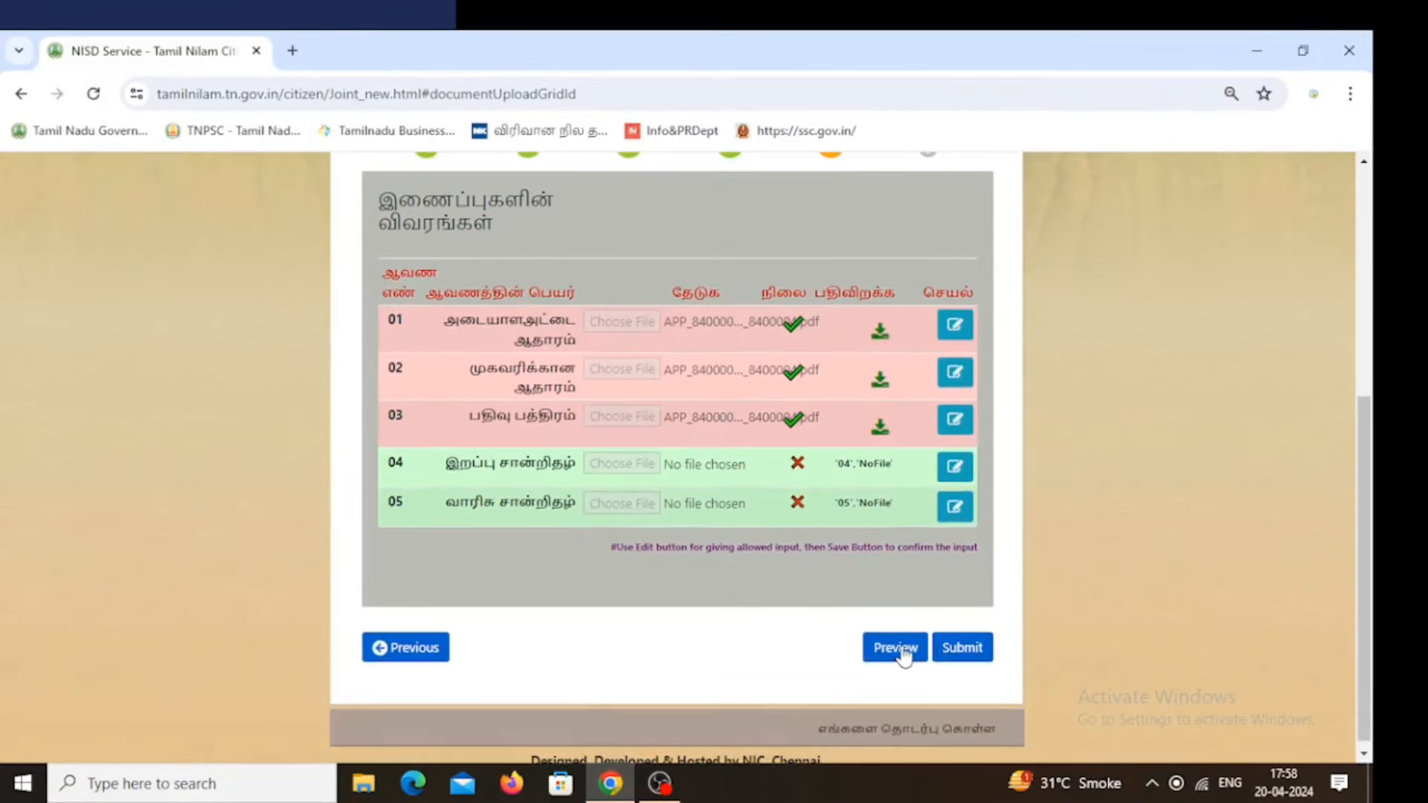
Review the application preview, then submit it and confirm the final submission alert
left_click(900, 650)
scroll(809, 376, "down", 3)
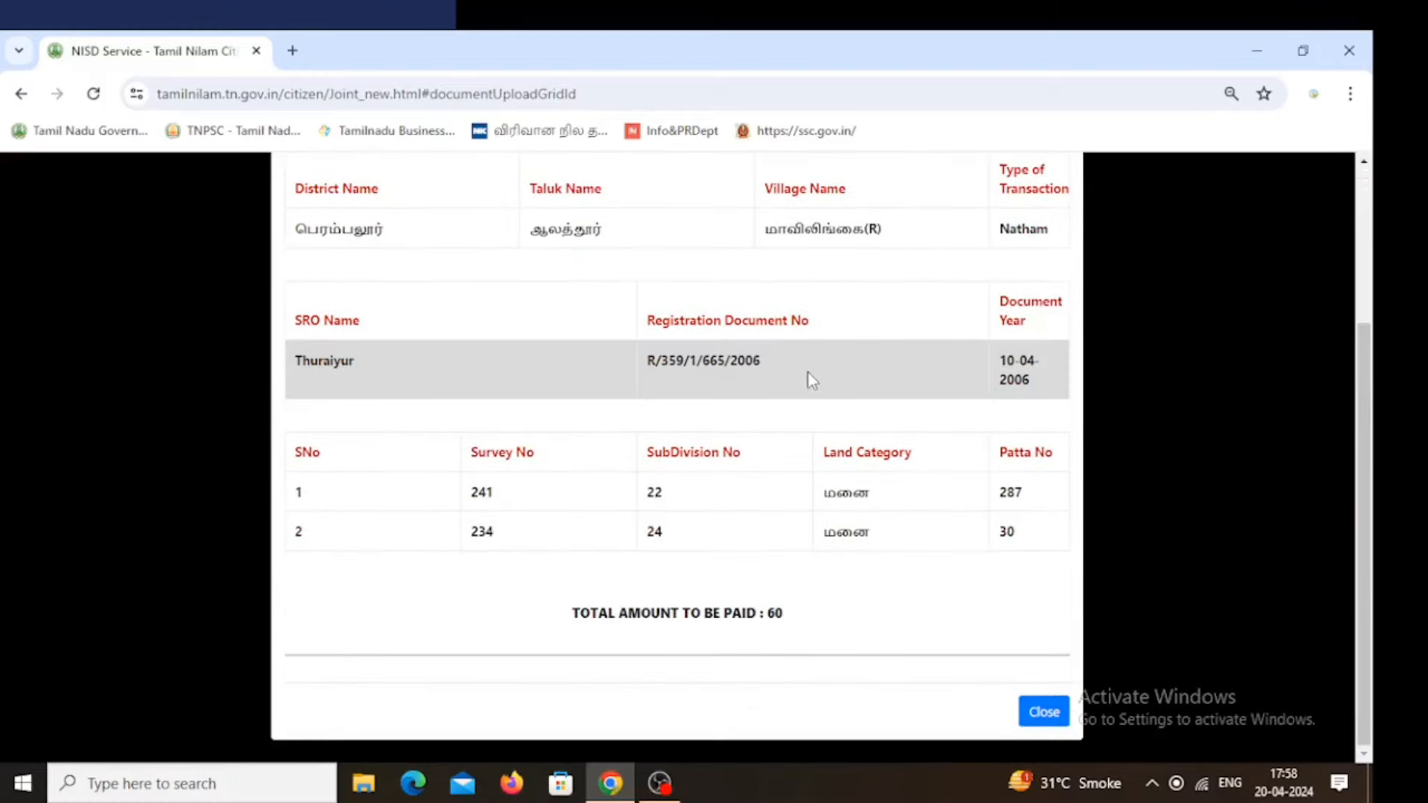
left_click(1041, 710)
left_click(962, 648)
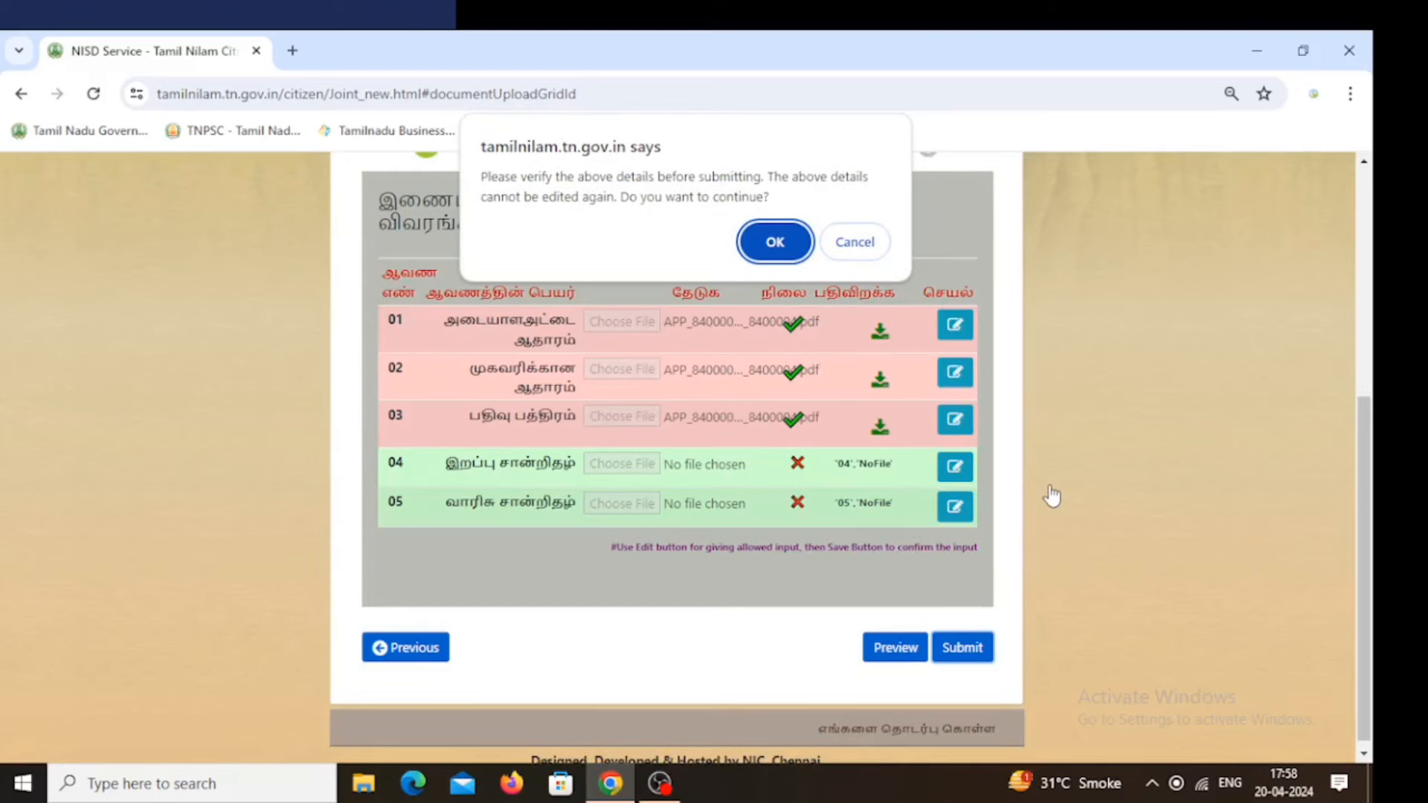
left_click(770, 241)
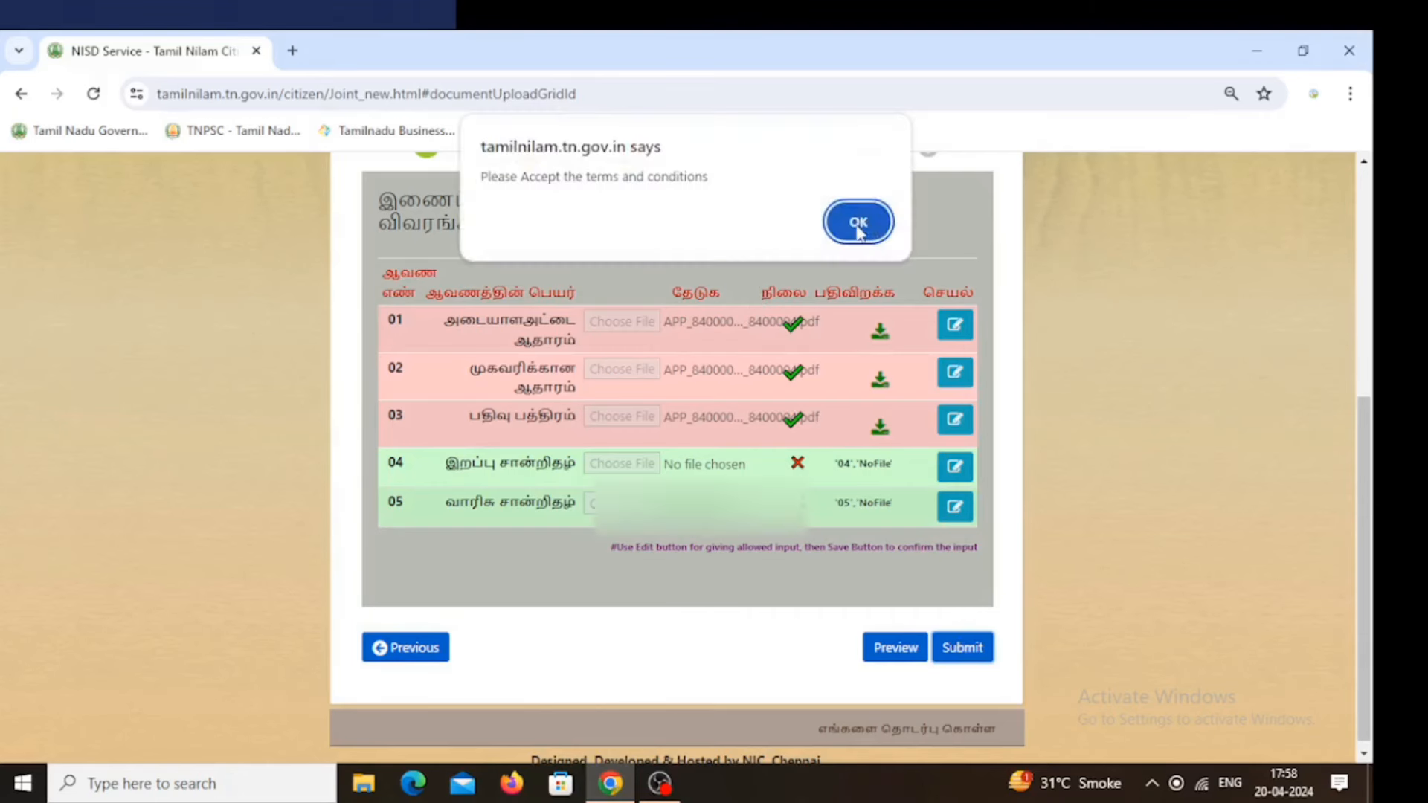
Proceed to the Rs. 60 fee payment step, then return to APPLY for a new application
left_click(859, 224)
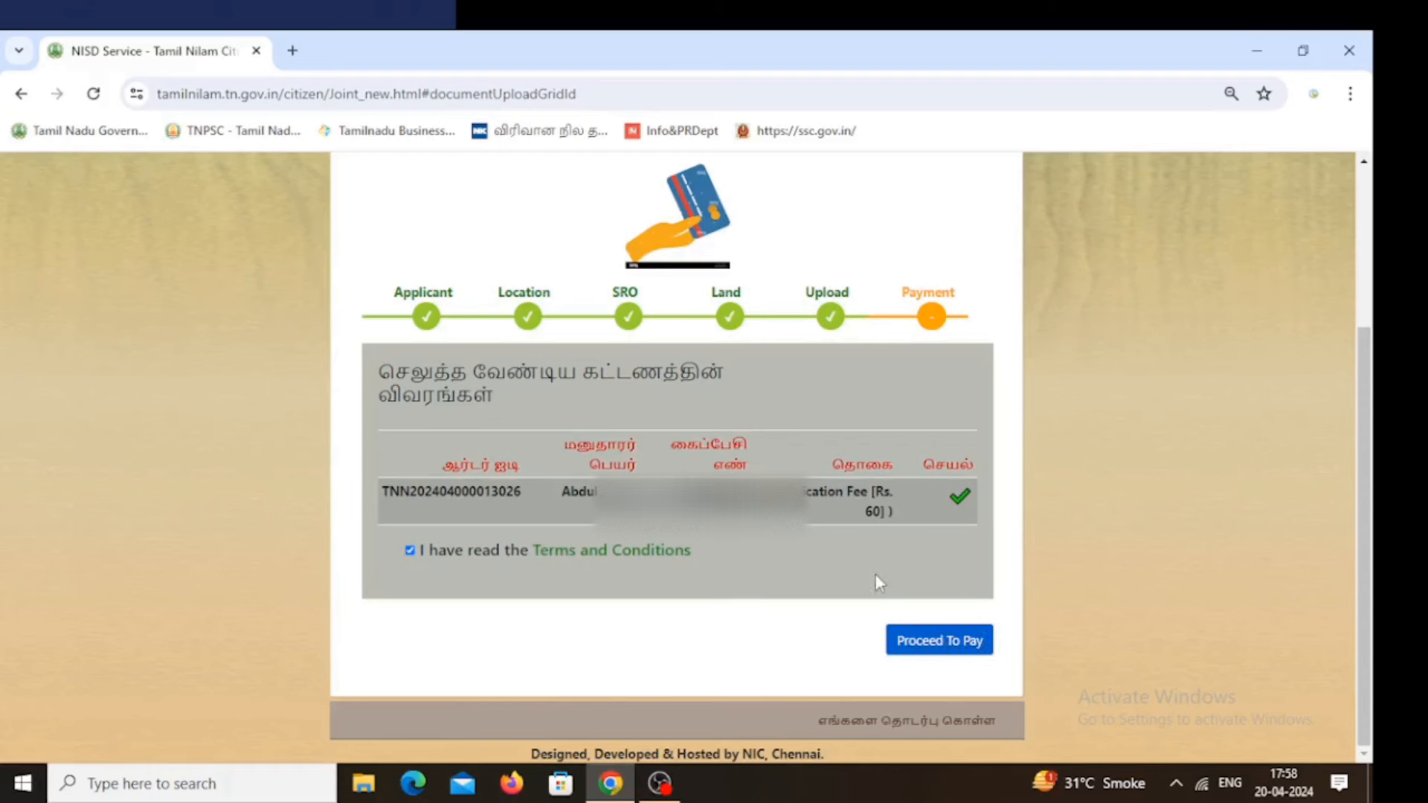
scroll(876, 573, "up", 3)
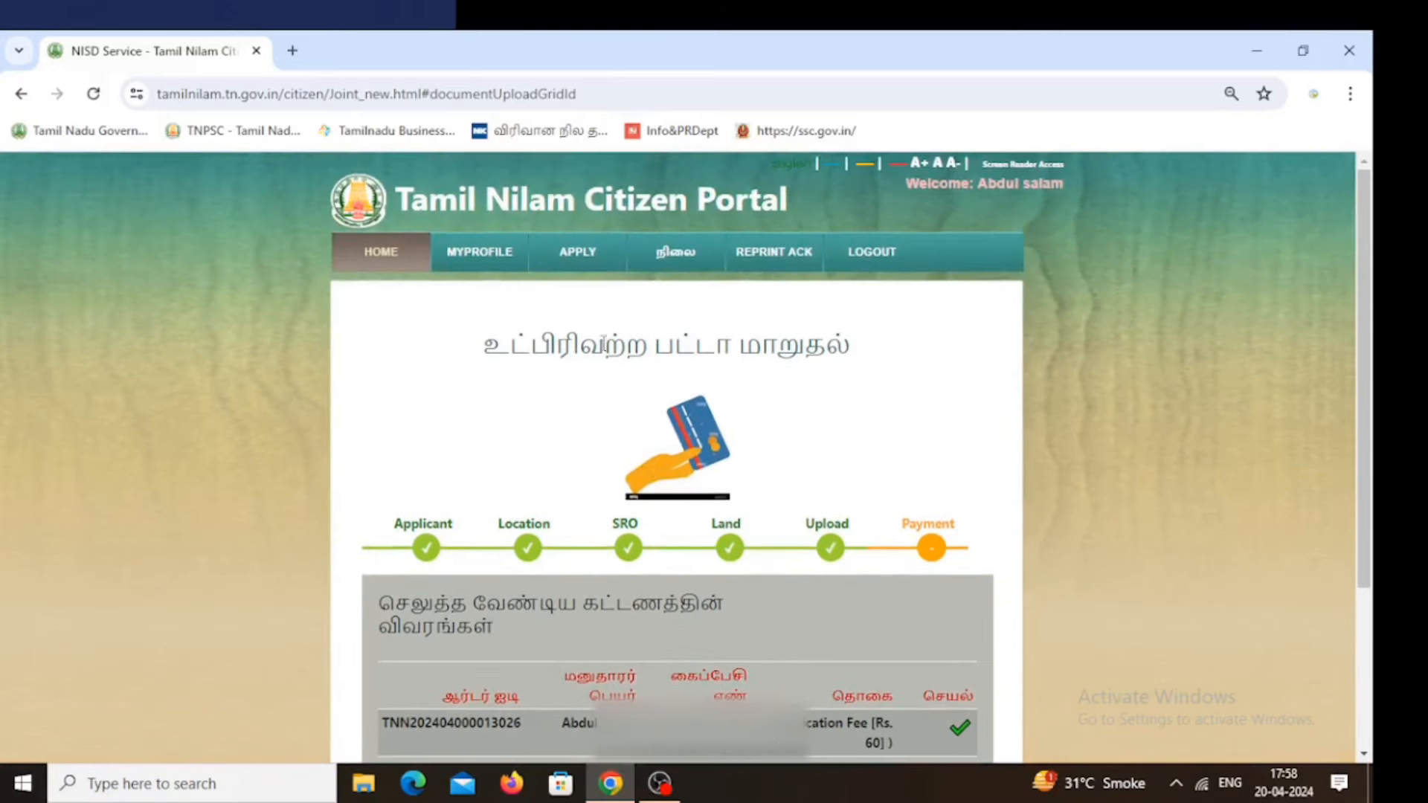
left_click(584, 262)
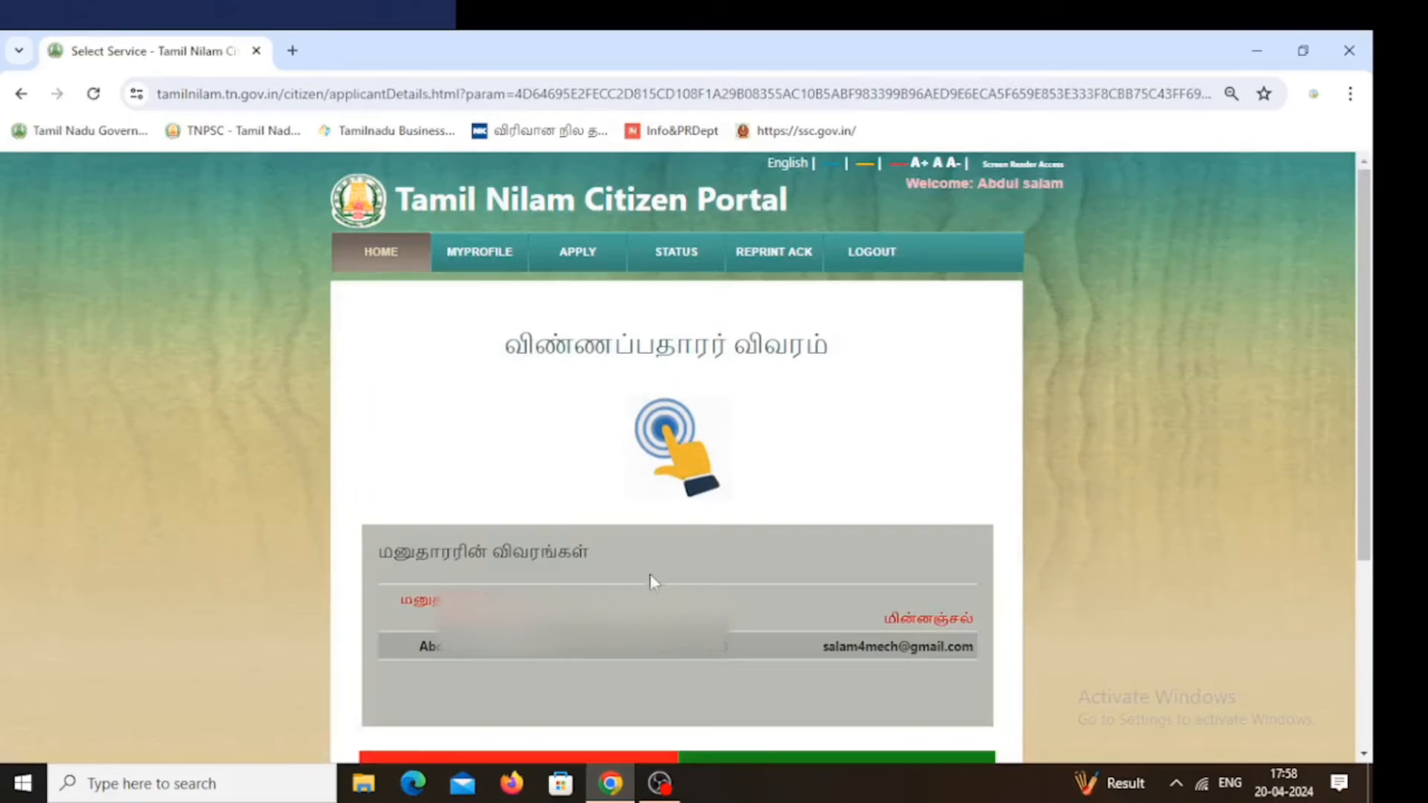
Start a new rural patta transfer with subdivision (உட்பிரிவுடன் பட்டா மாற்றம்(ஊரகம்))
scroll(703, 584, "down", 3)
scroll(703, 584, "down", 2)
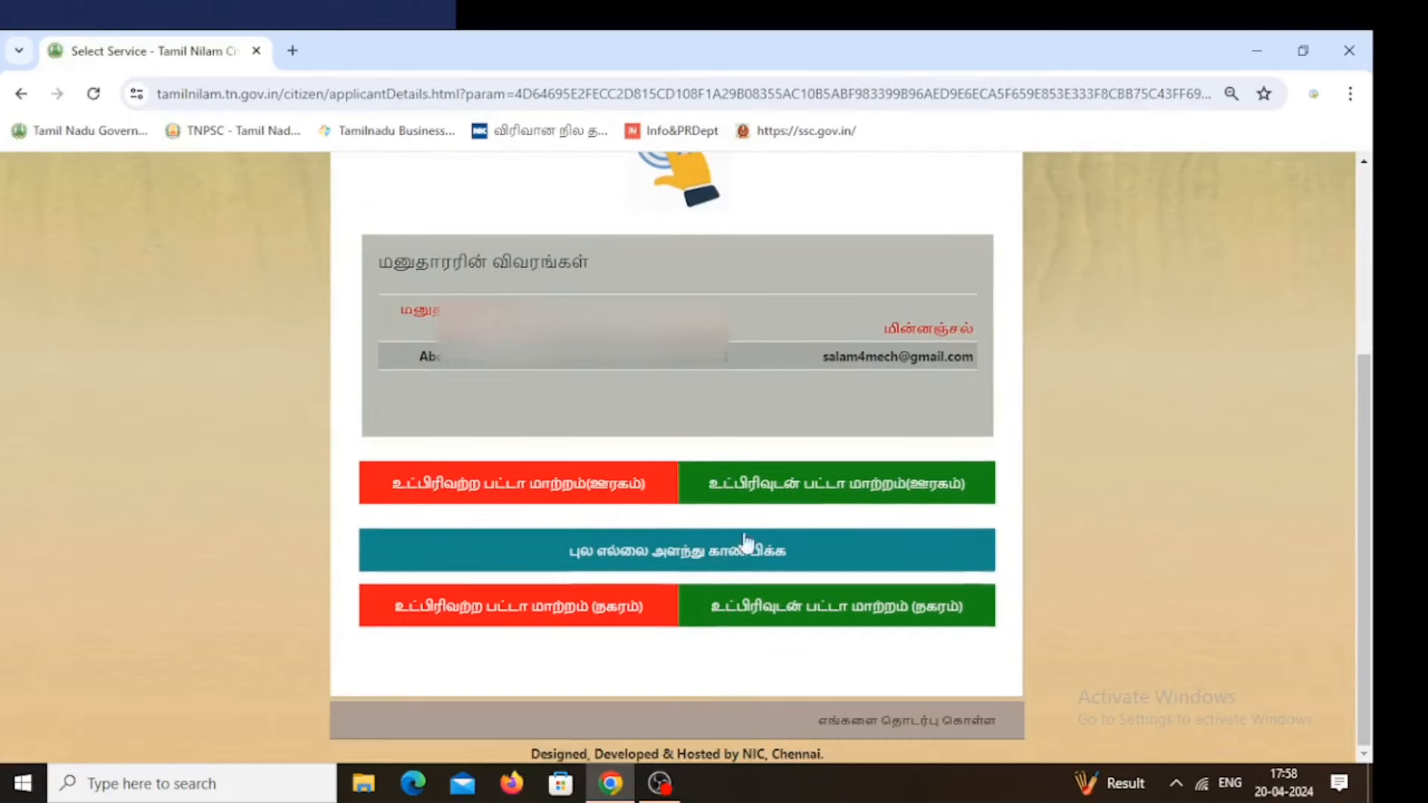
left_click(794, 488)
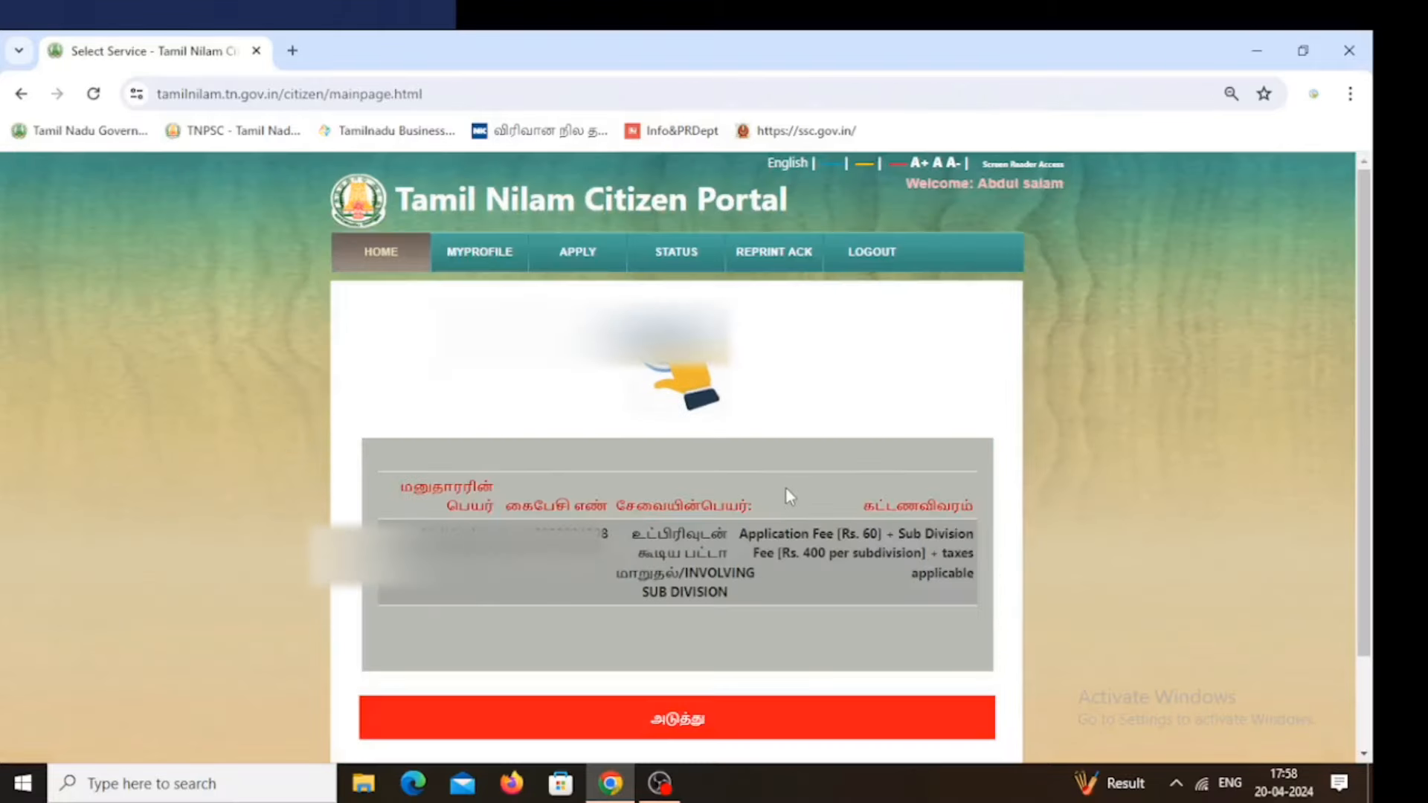
scroll(785, 488, "down", 1)
scroll(722, 625, "down", 1)
left_click(725, 619)
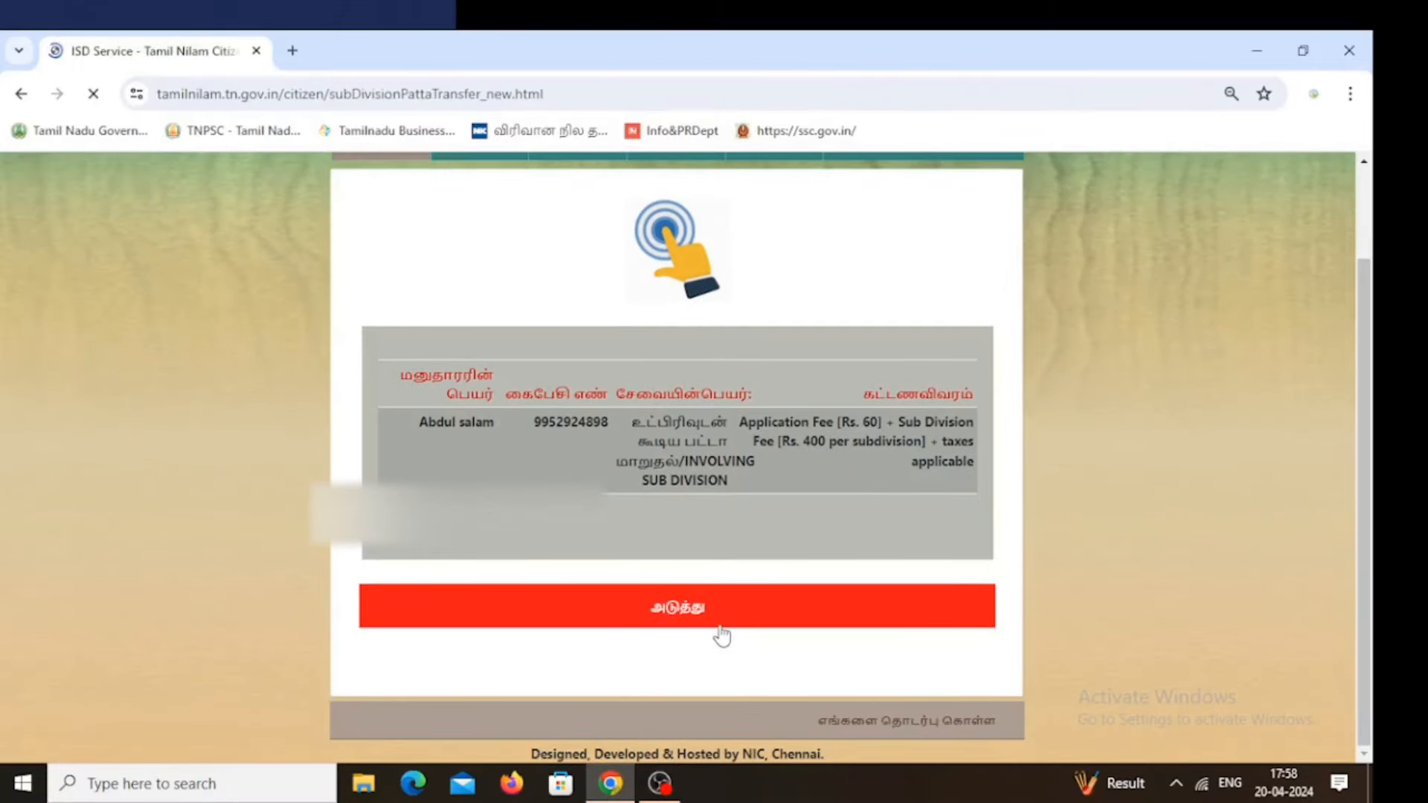
Mark the applicant type as gift deed (தானப் பத்திரம்) and continue to location details
scroll(818, 610, "down", 1)
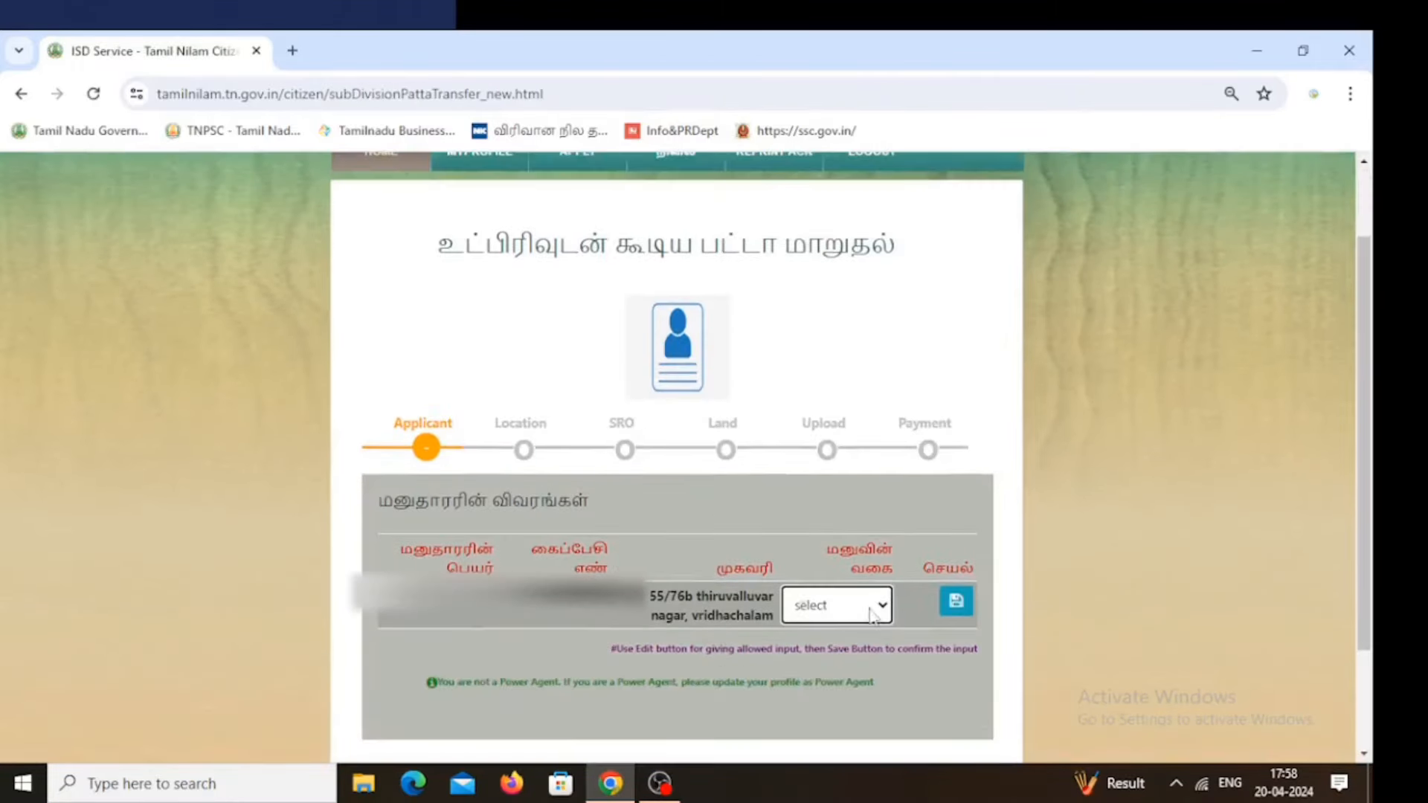
left_click(846, 598)
left_click(830, 657)
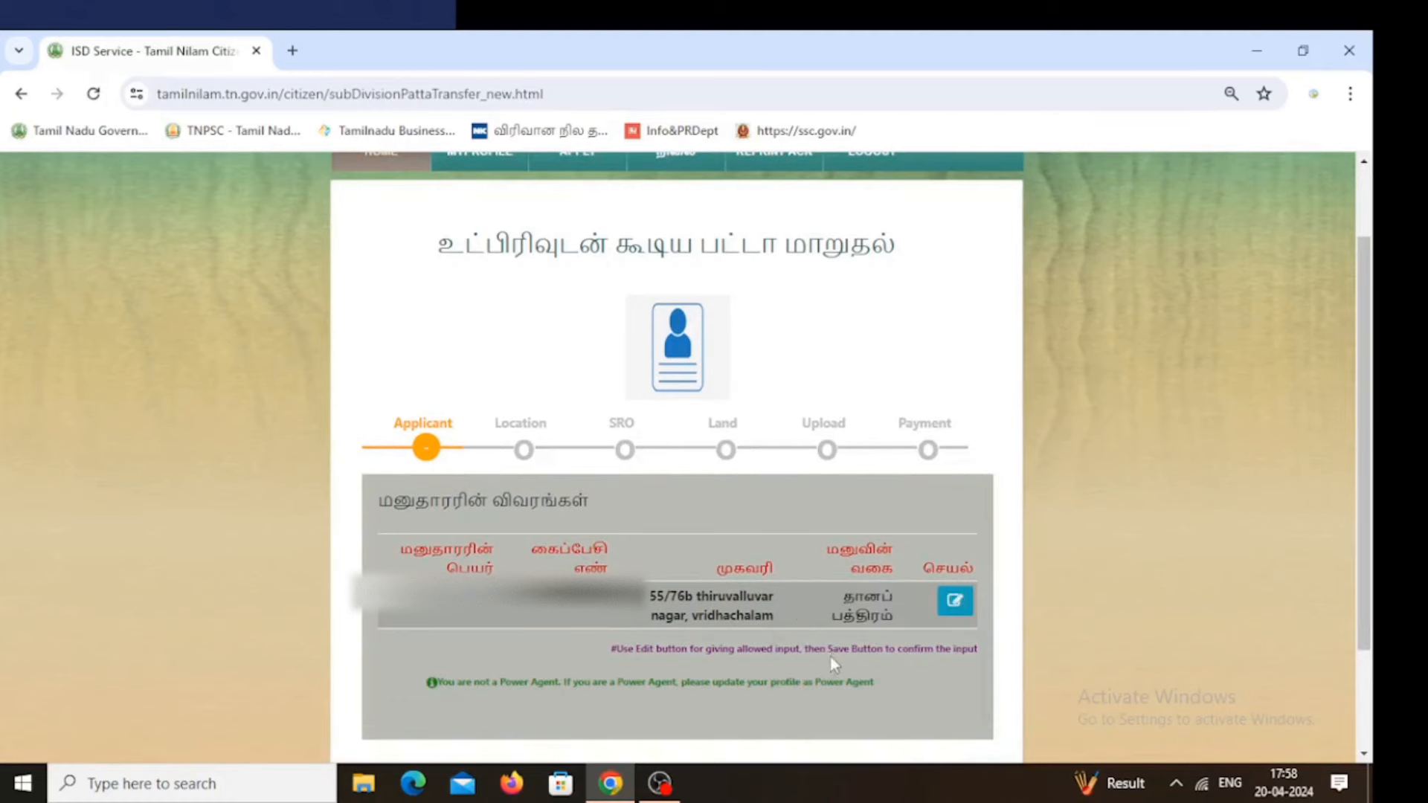
scroll(943, 667, "down", 2)
left_click(959, 640)
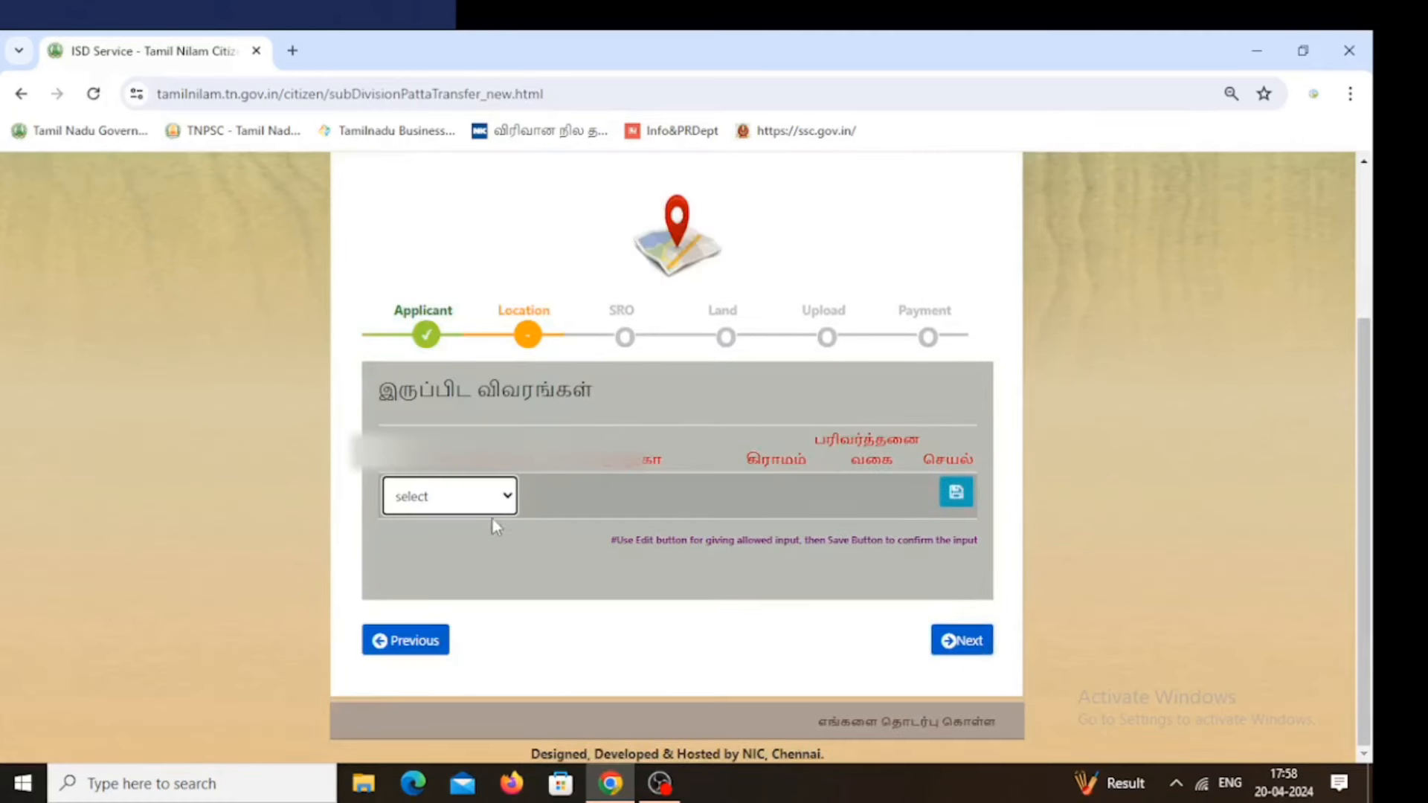
Set district and taluk to நாகப்பட்டினம், village ஏர்வாடி(R), and move on to registration details
left_click(480, 498)
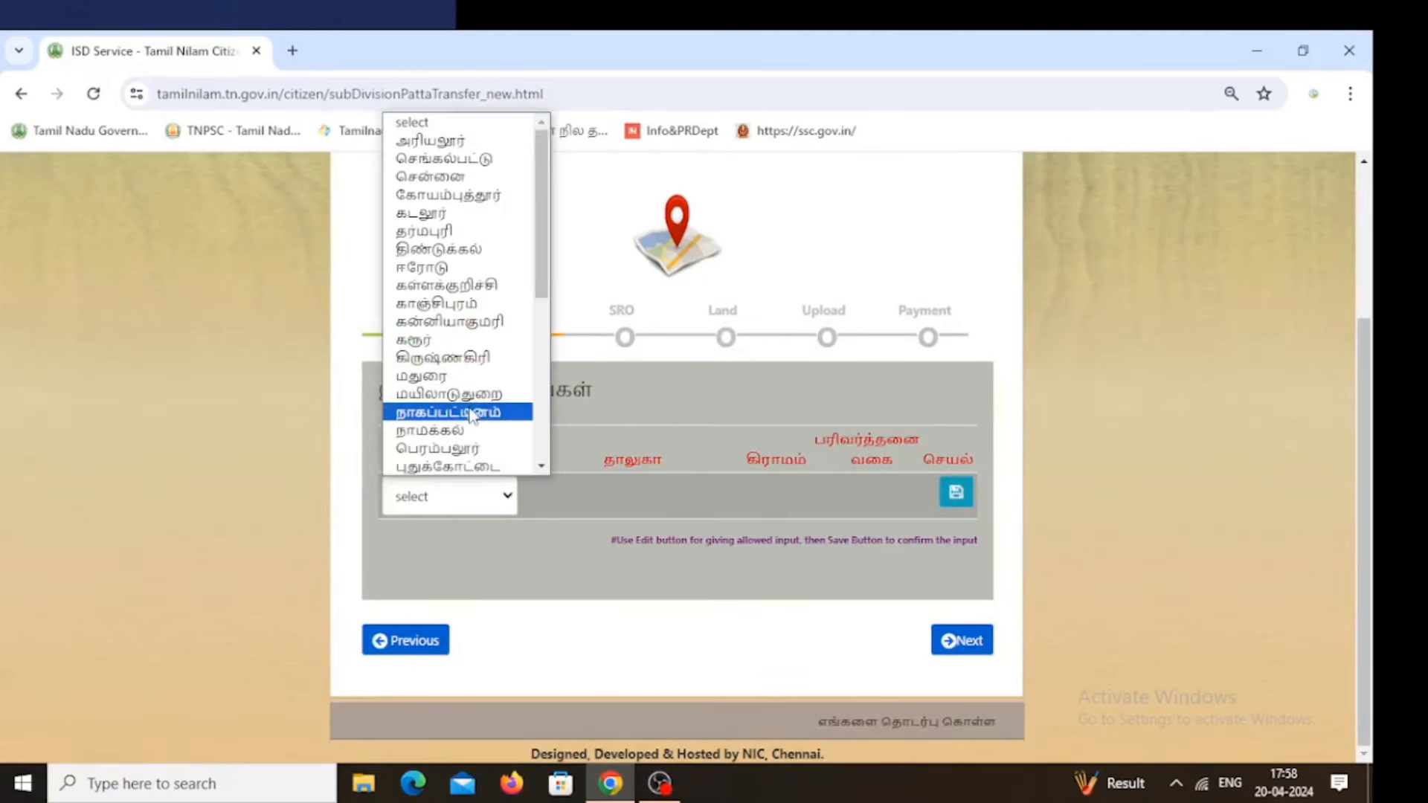
left_click(447, 409)
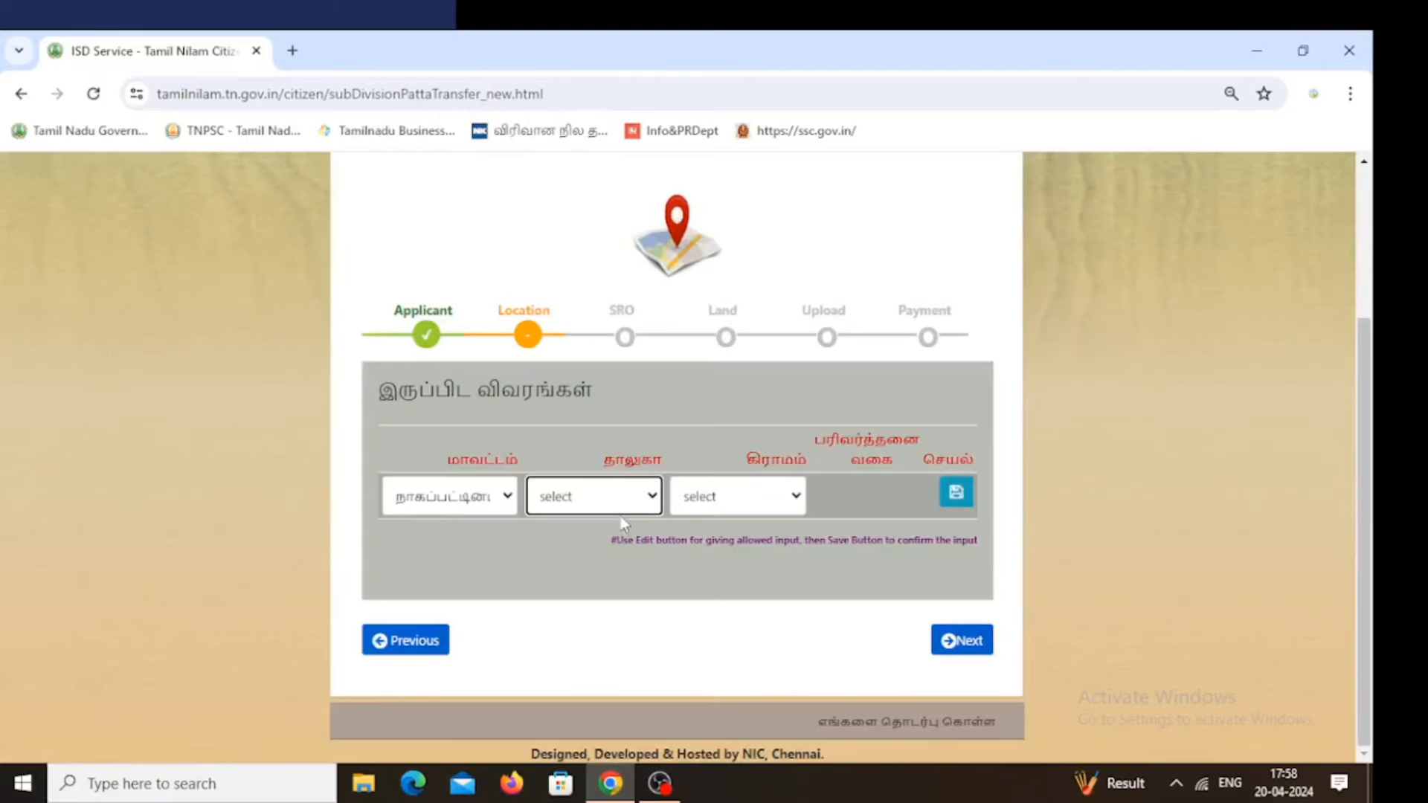
left_click(623, 512)
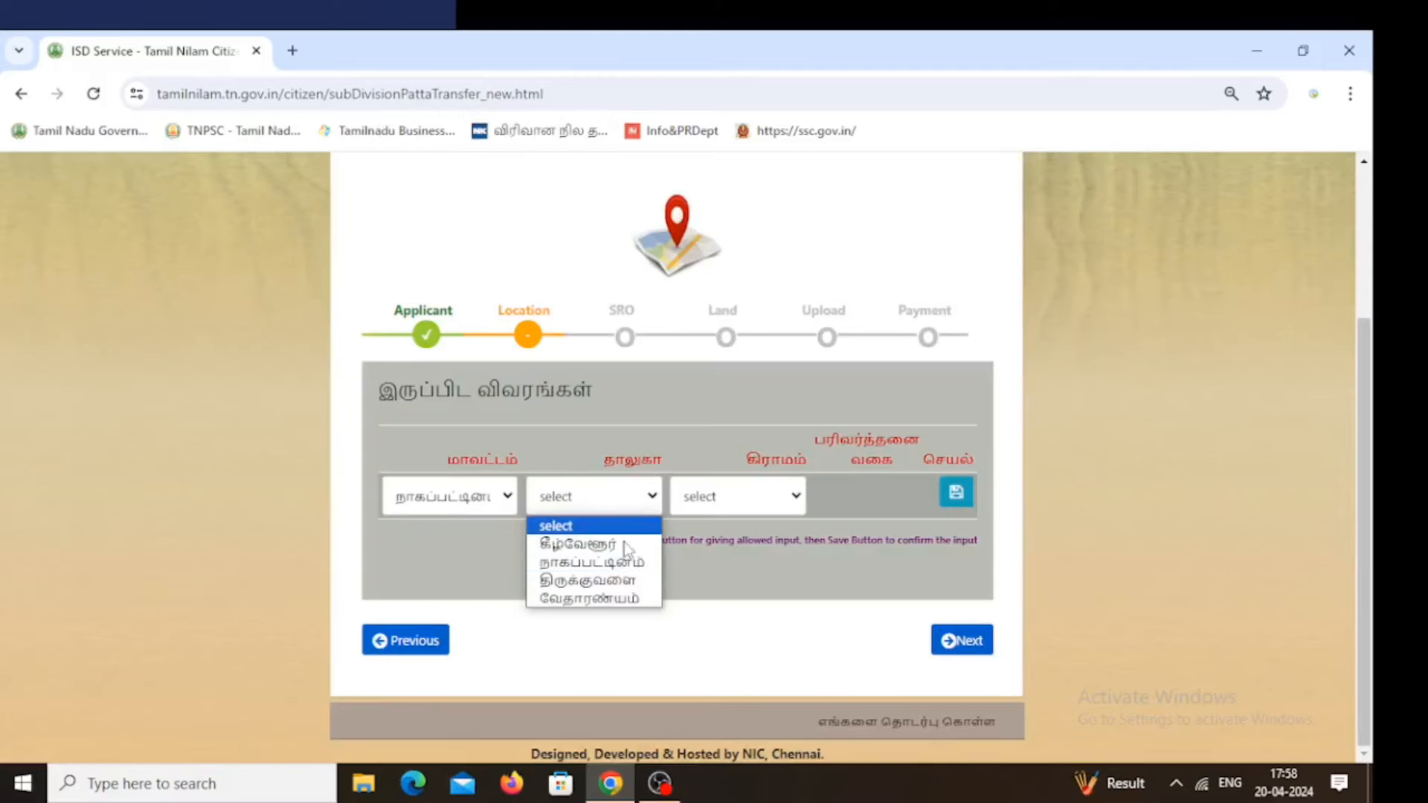
left_click(588, 561)
left_click(707, 498)
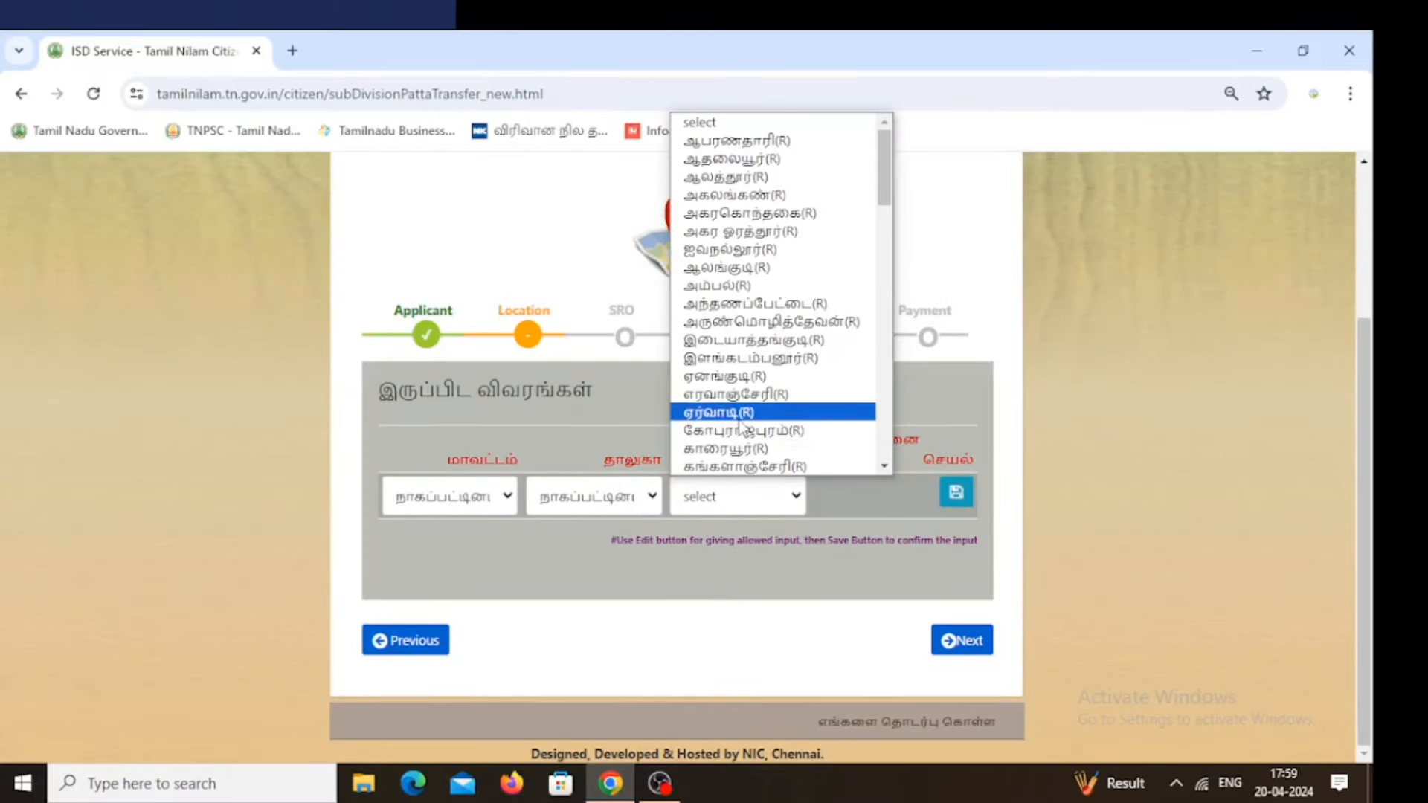
left_click(719, 412)
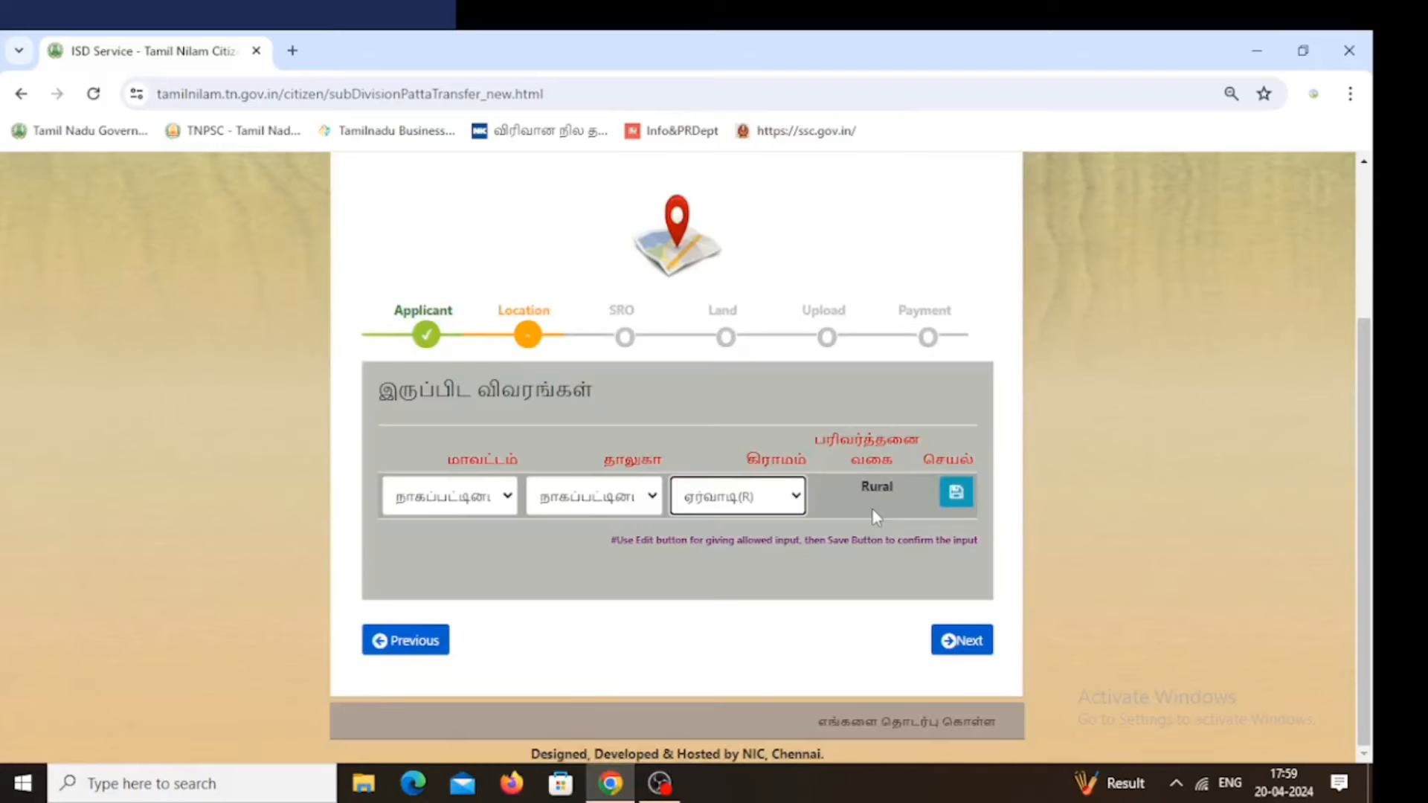
left_click(964, 640)
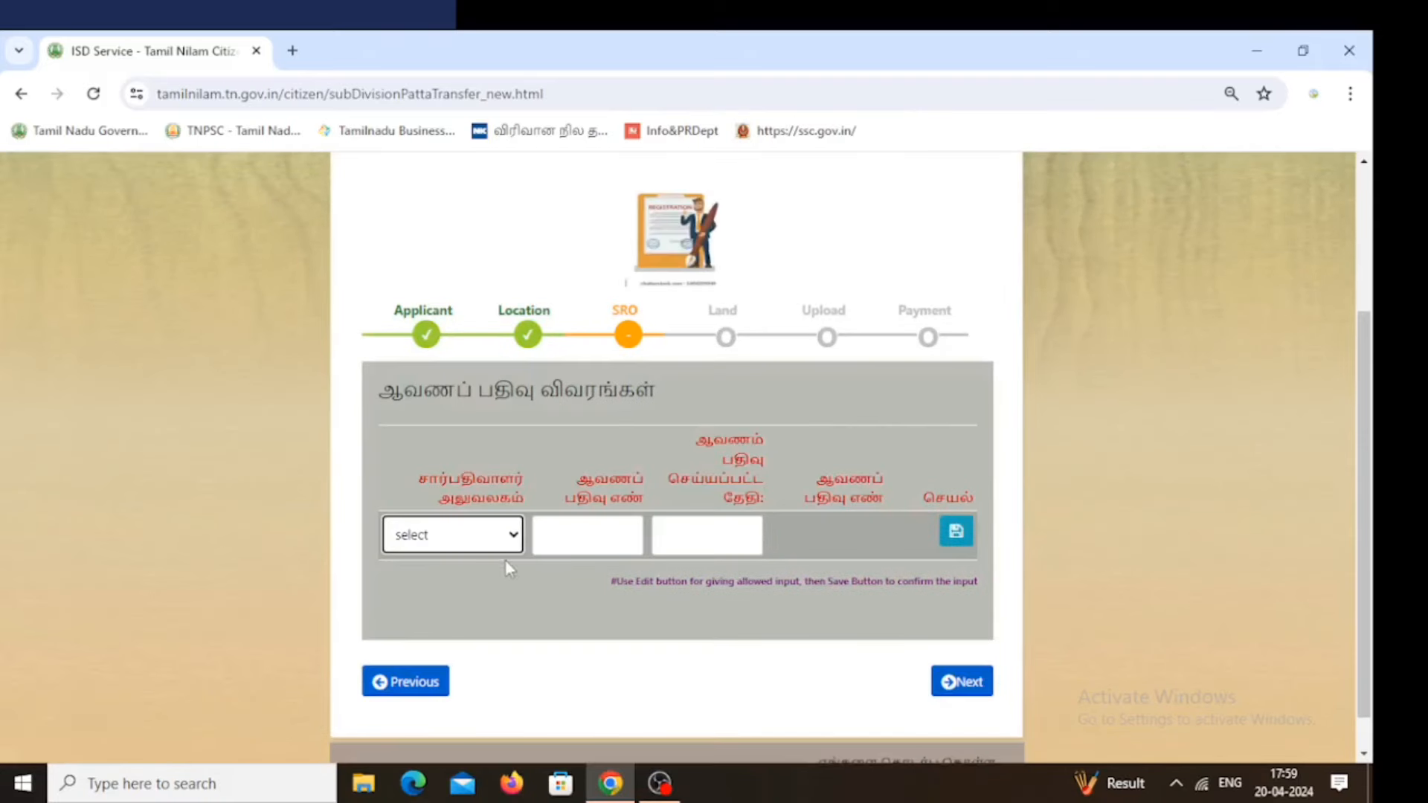
left_click(484, 535)
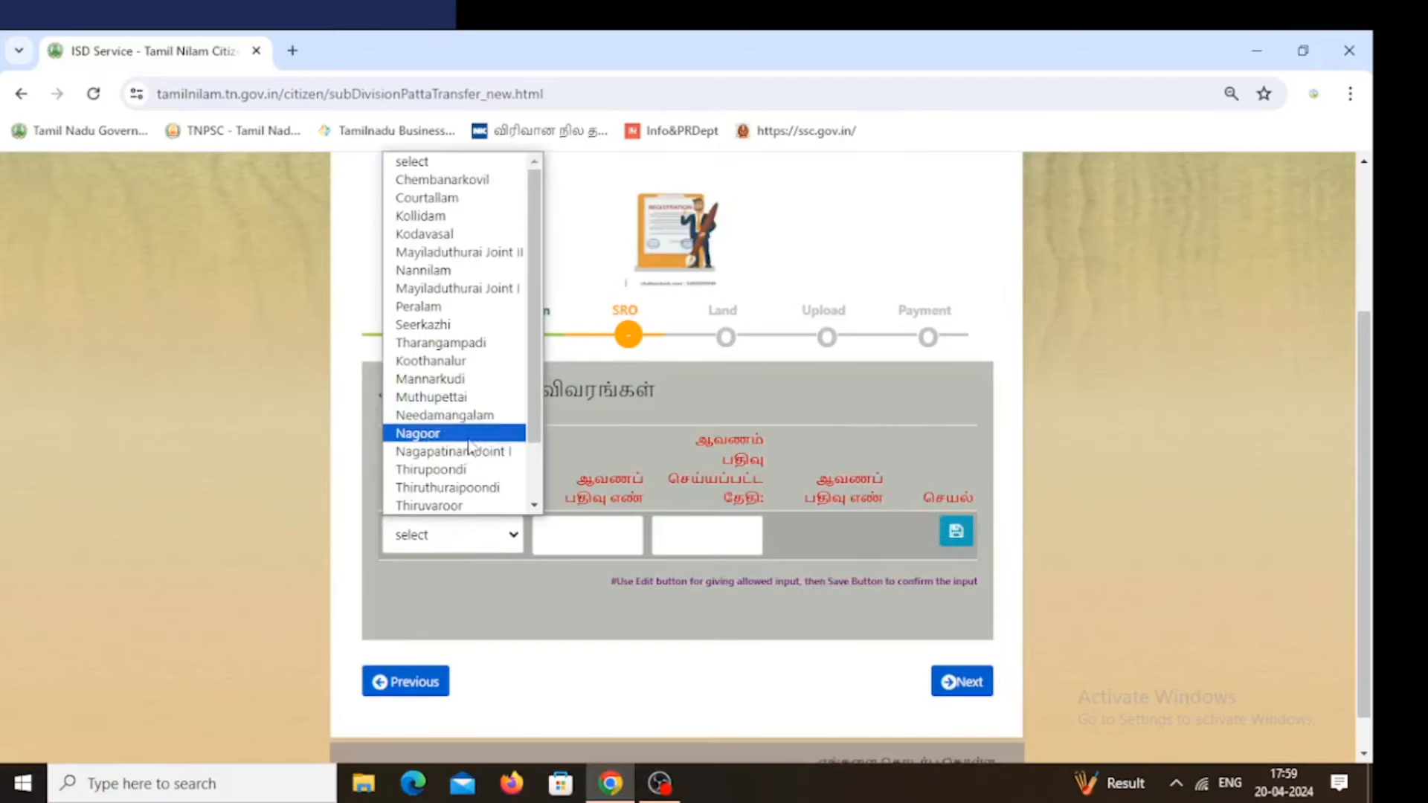
left_click(487, 430)
type("895")
left_click(670, 539)
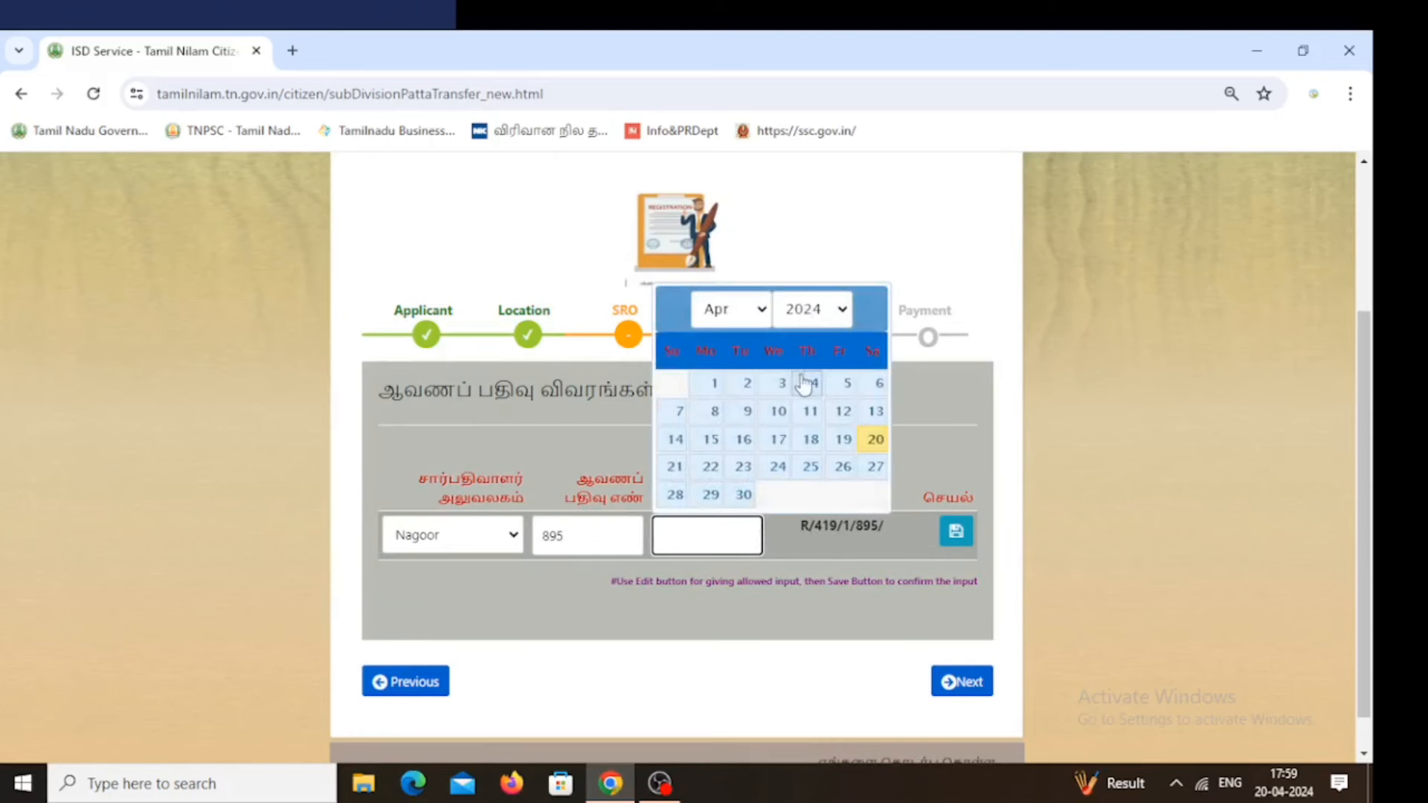
left_click(818, 318)
left_click(803, 376)
left_click(732, 309)
left_click(710, 442)
left_click(710, 438)
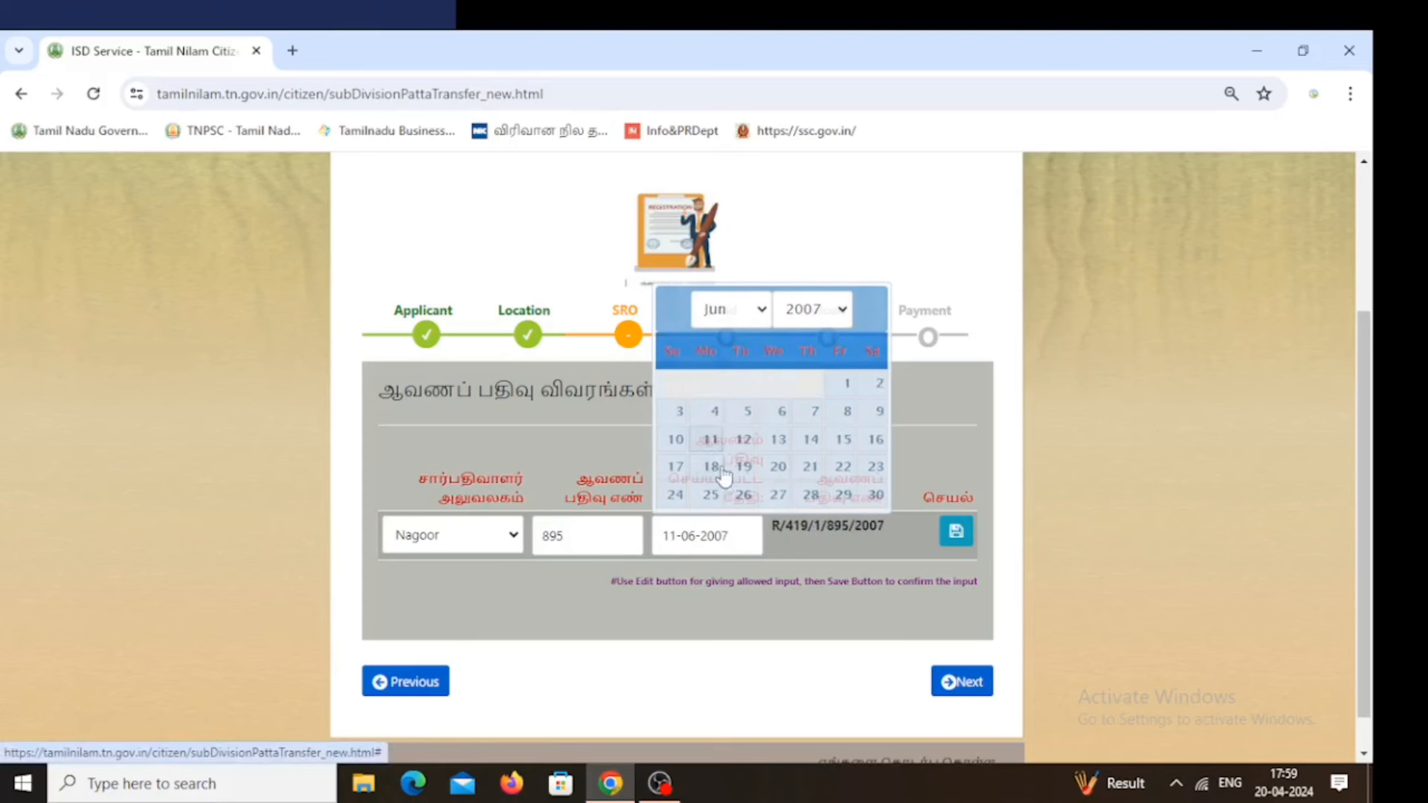
left_click(964, 681)
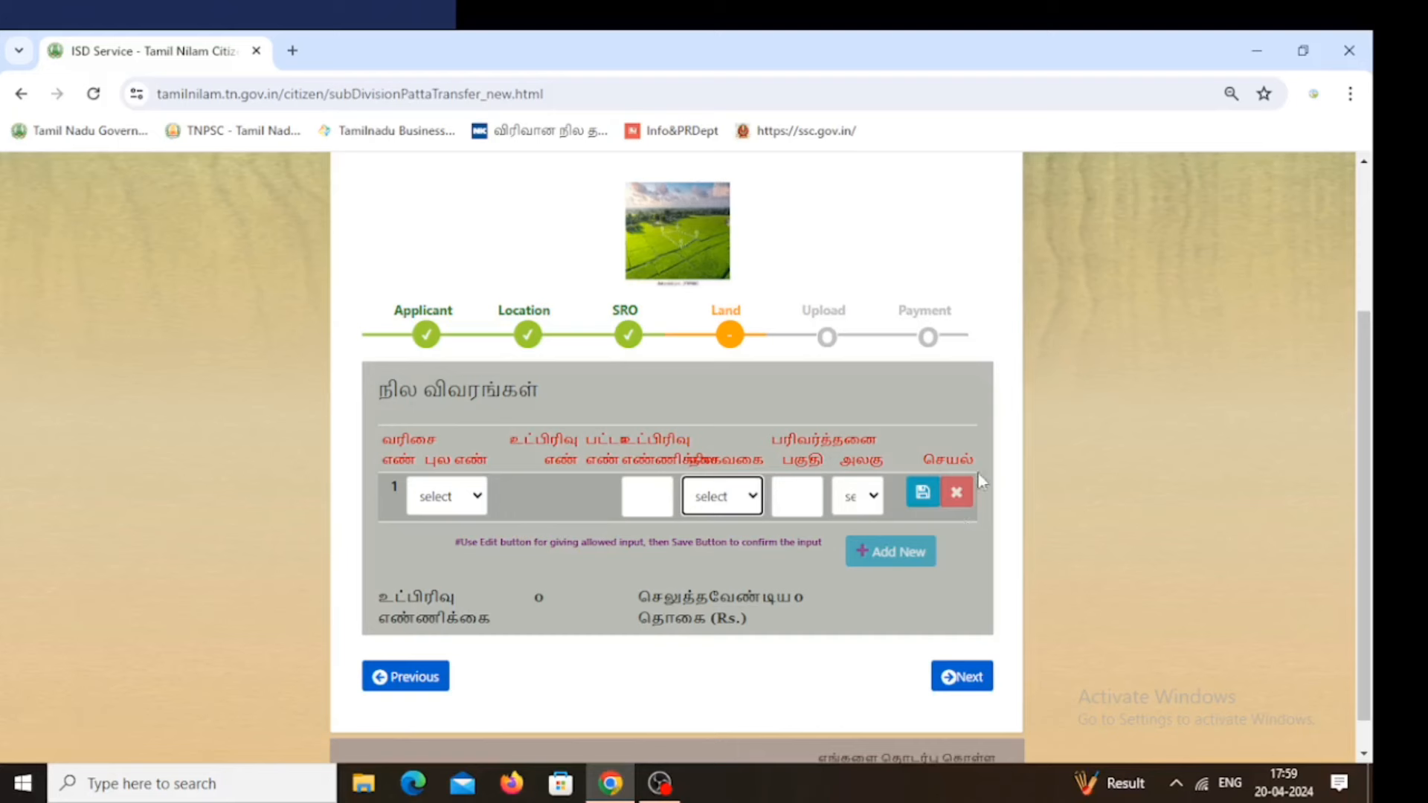
Select survey 11, subdivision 3A for land row 1, after survey 17 had no subdivisions
left_click(446, 506)
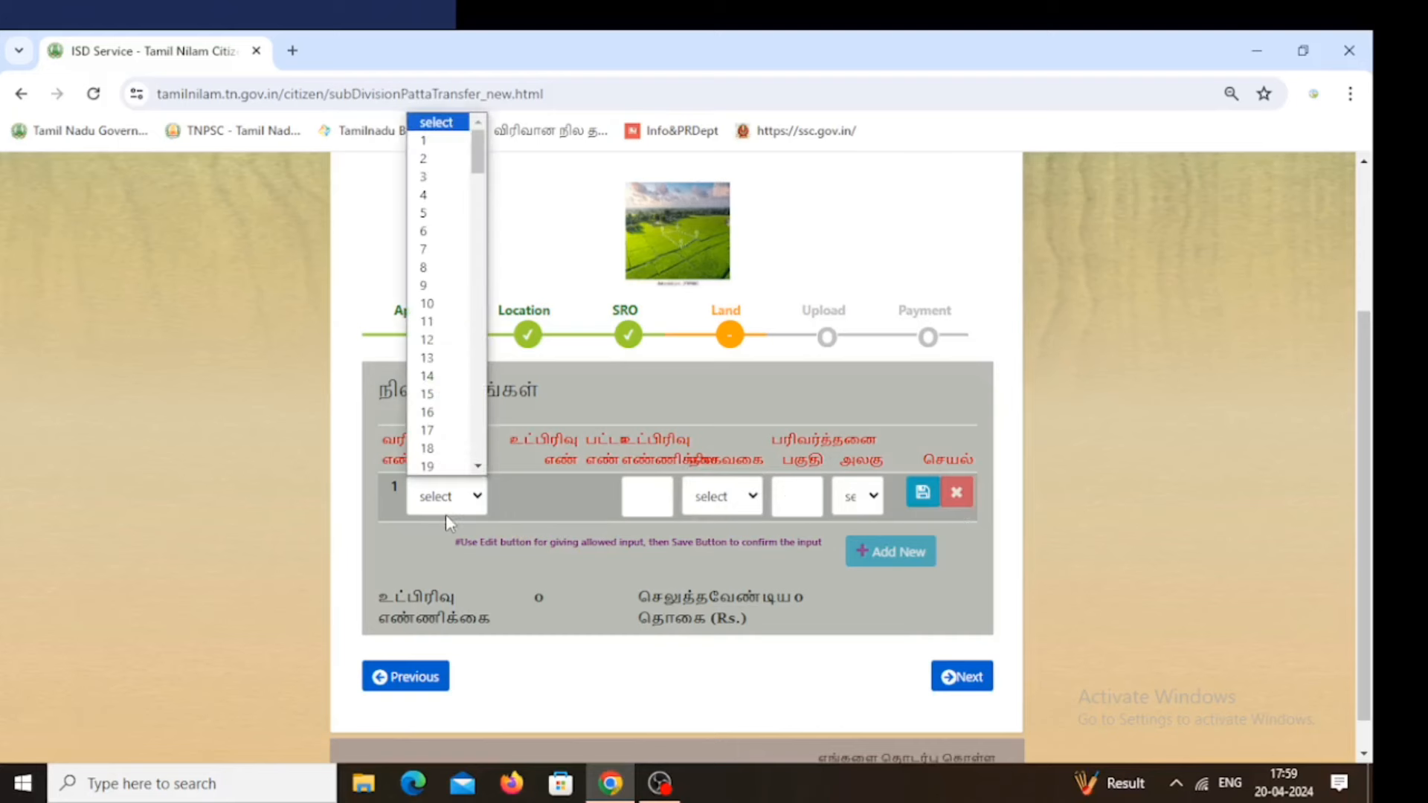
left_click(427, 430)
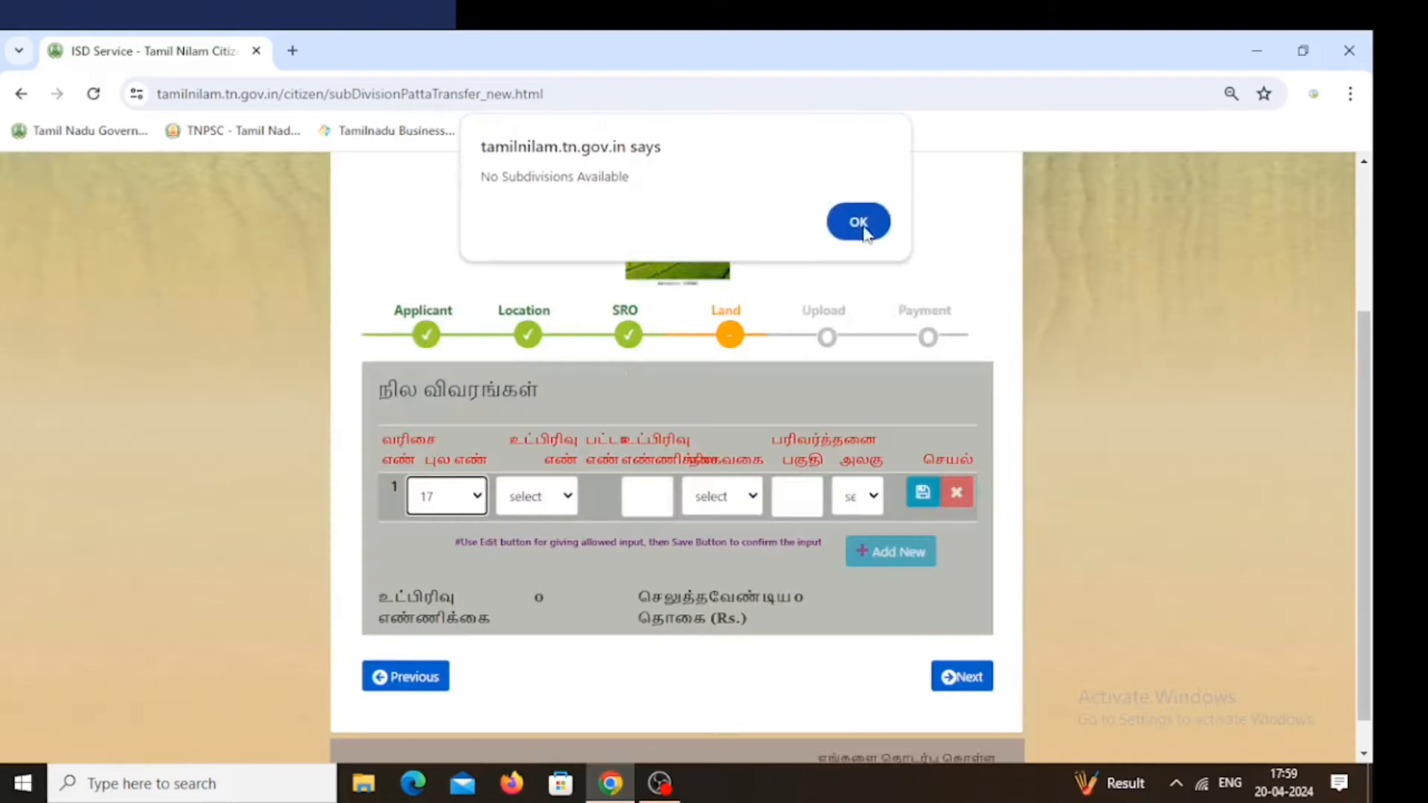
left_click(863, 232)
left_click(440, 493)
left_click(453, 329)
left_click(547, 497)
left_click(528, 557)
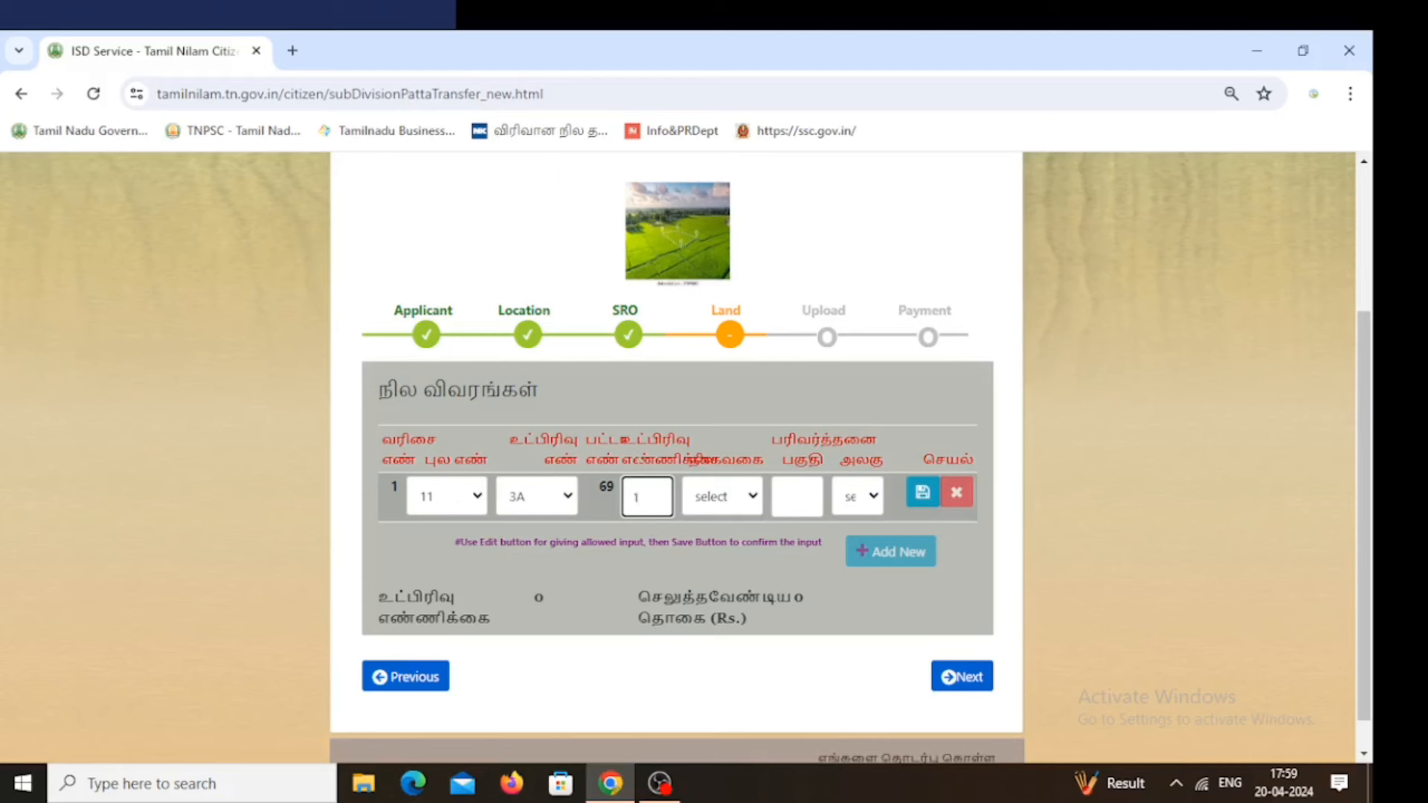
Set row 1's land type to மனை with extent 10 ச.அடி and save it
left_click(709, 500)
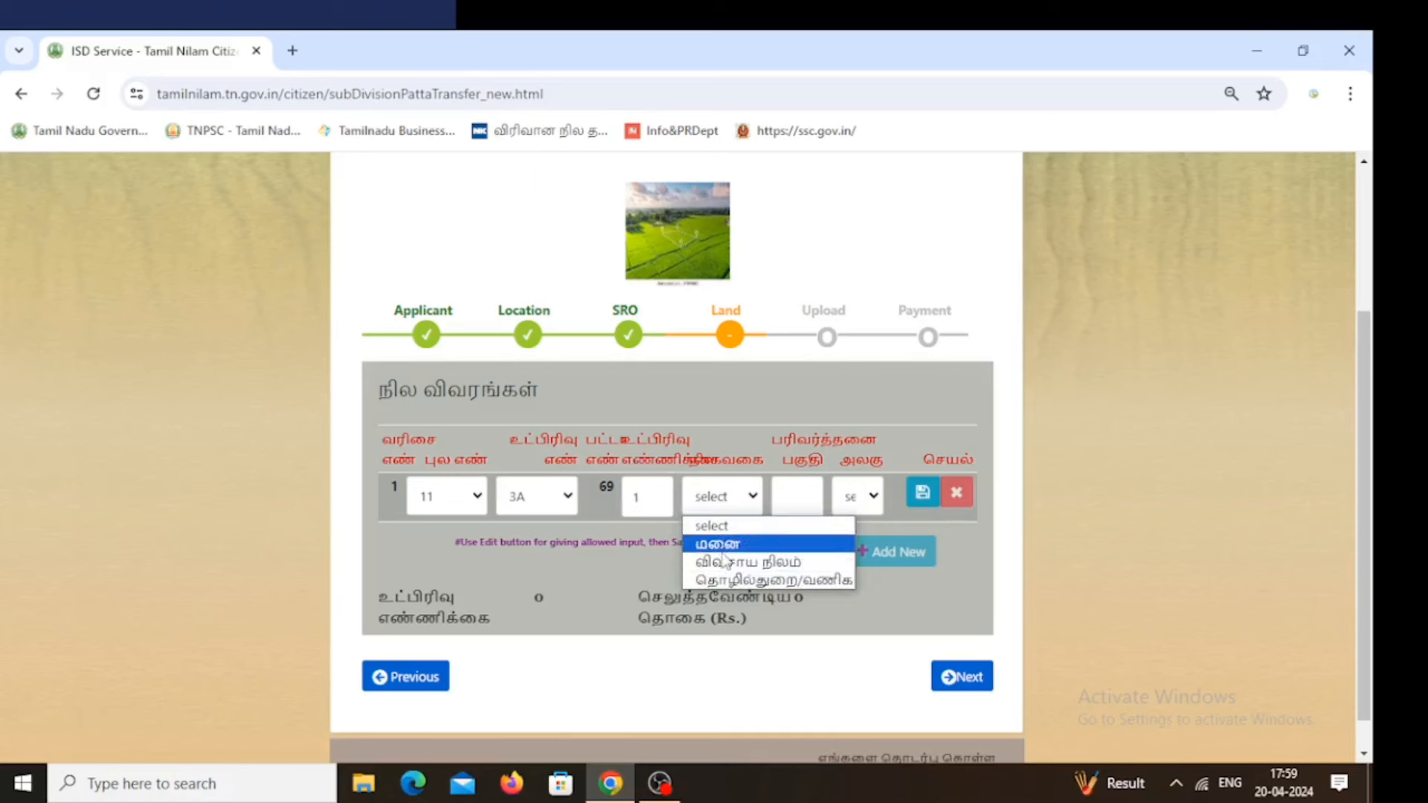
left_click(719, 545)
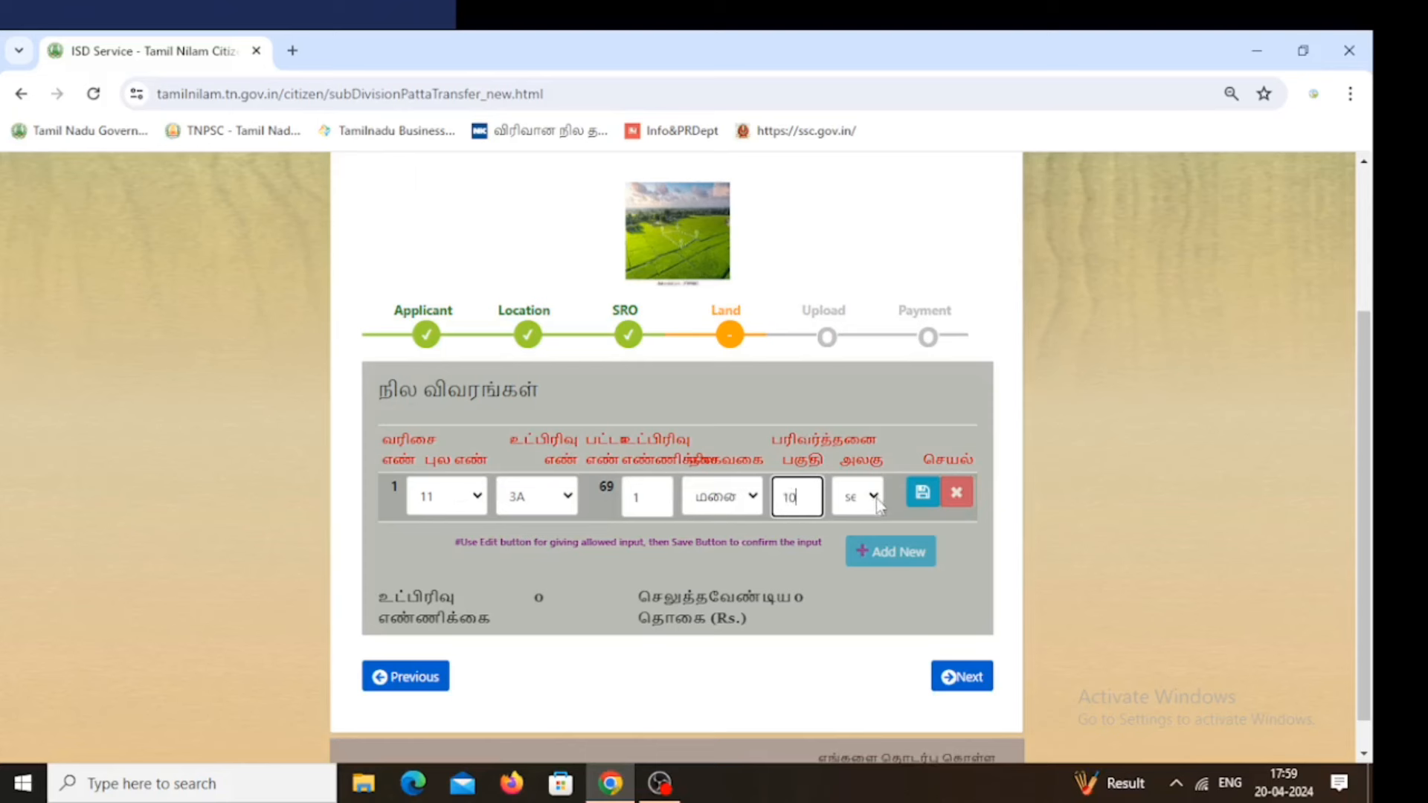
left_click(857, 506)
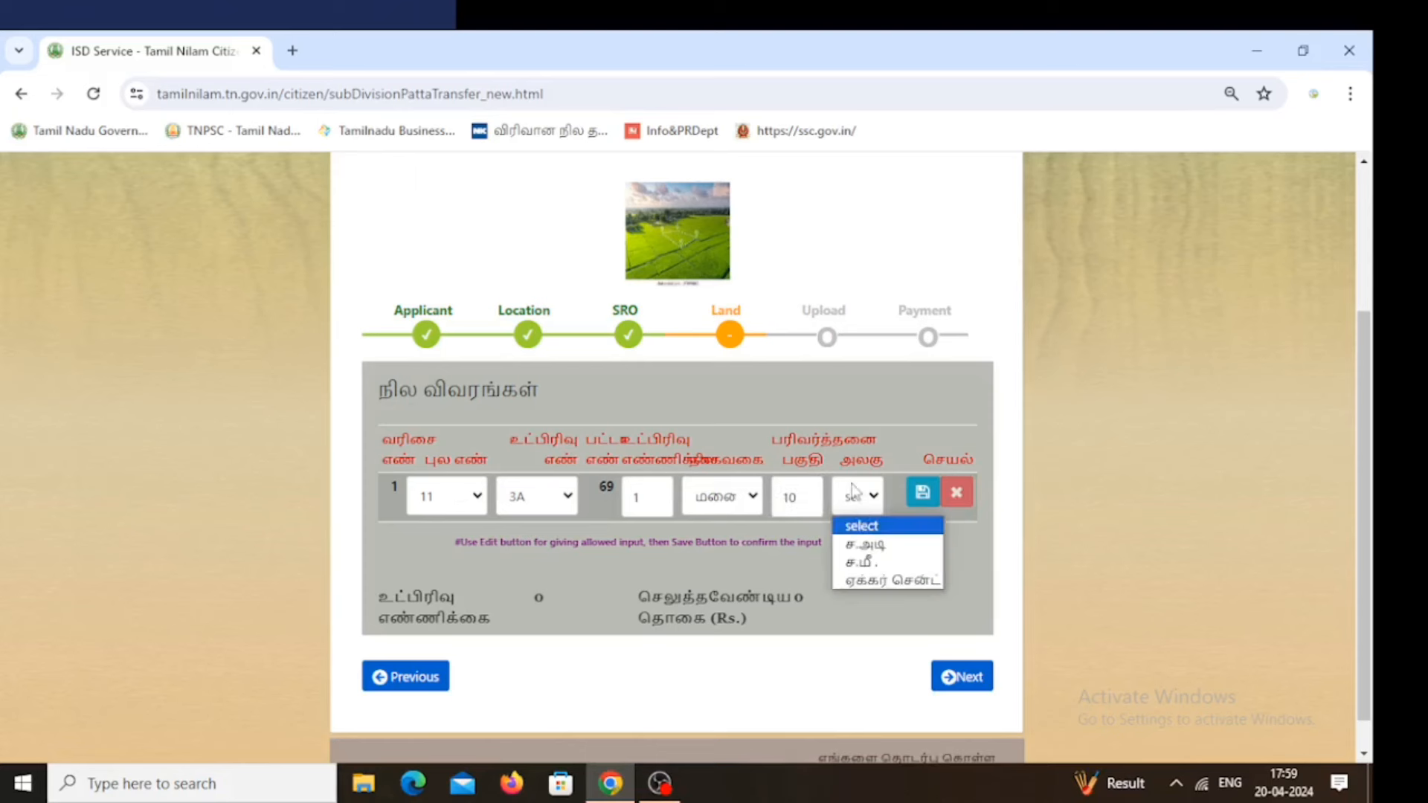
left_click(863, 543)
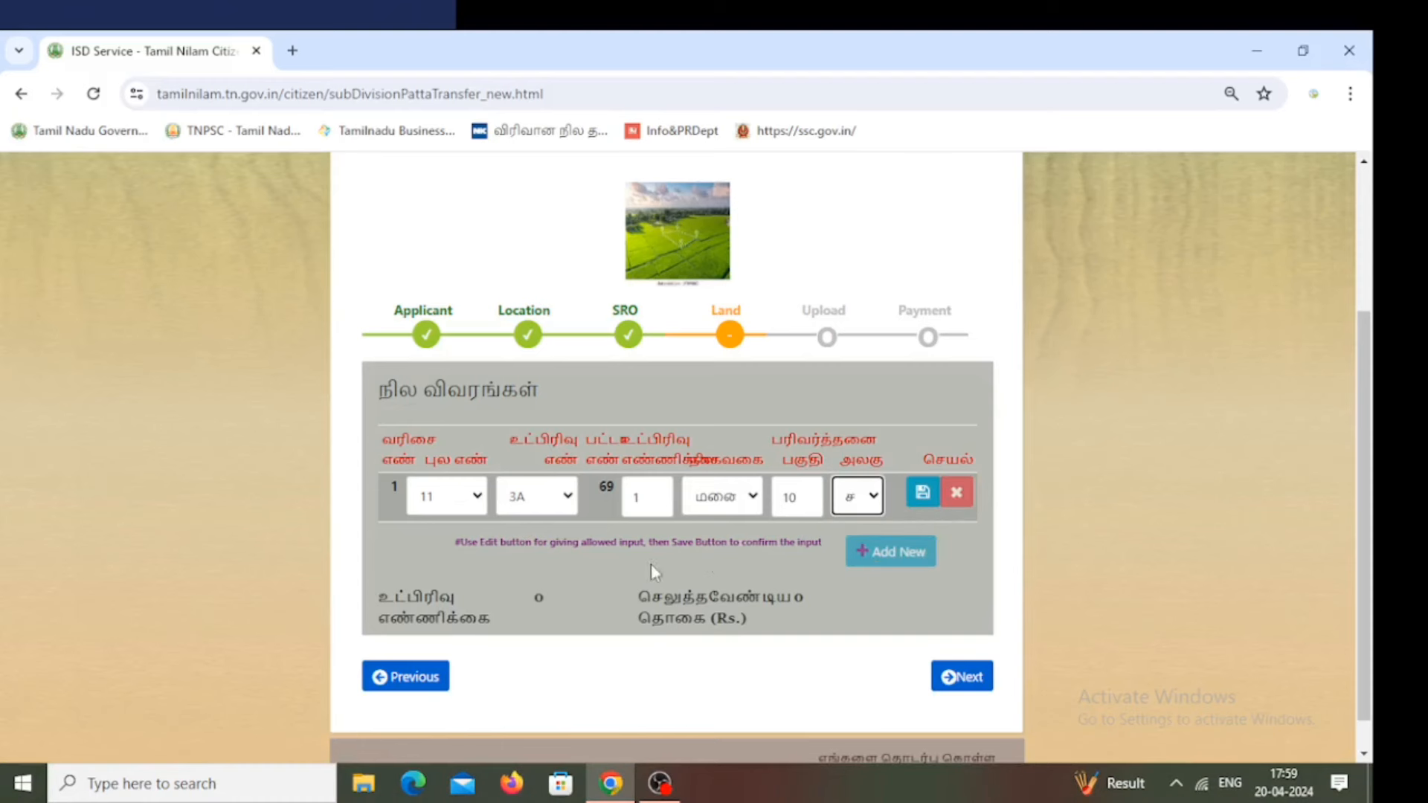
left_click(922, 492)
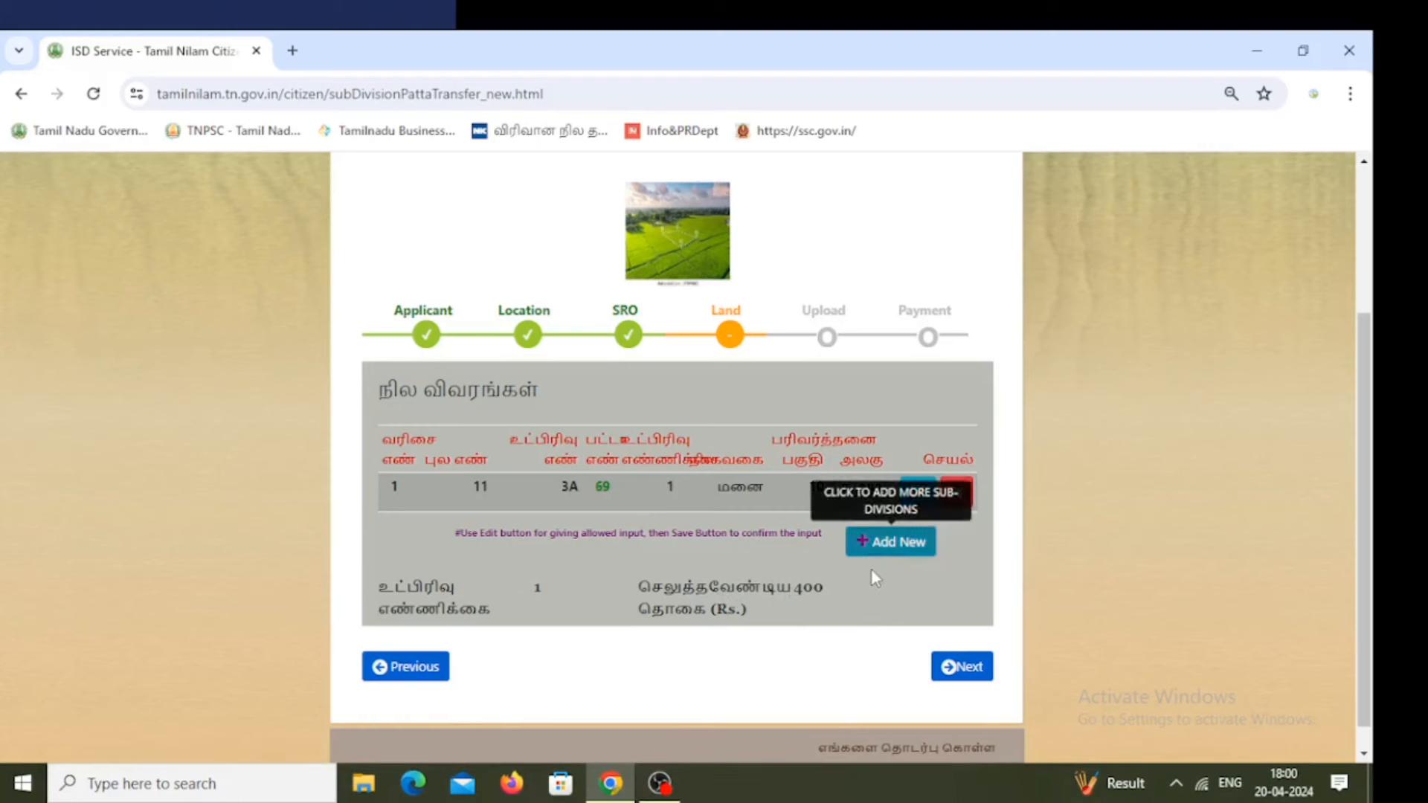
Add a second land row with survey 14, subdivision 2 and count 1
left_click(892, 549)
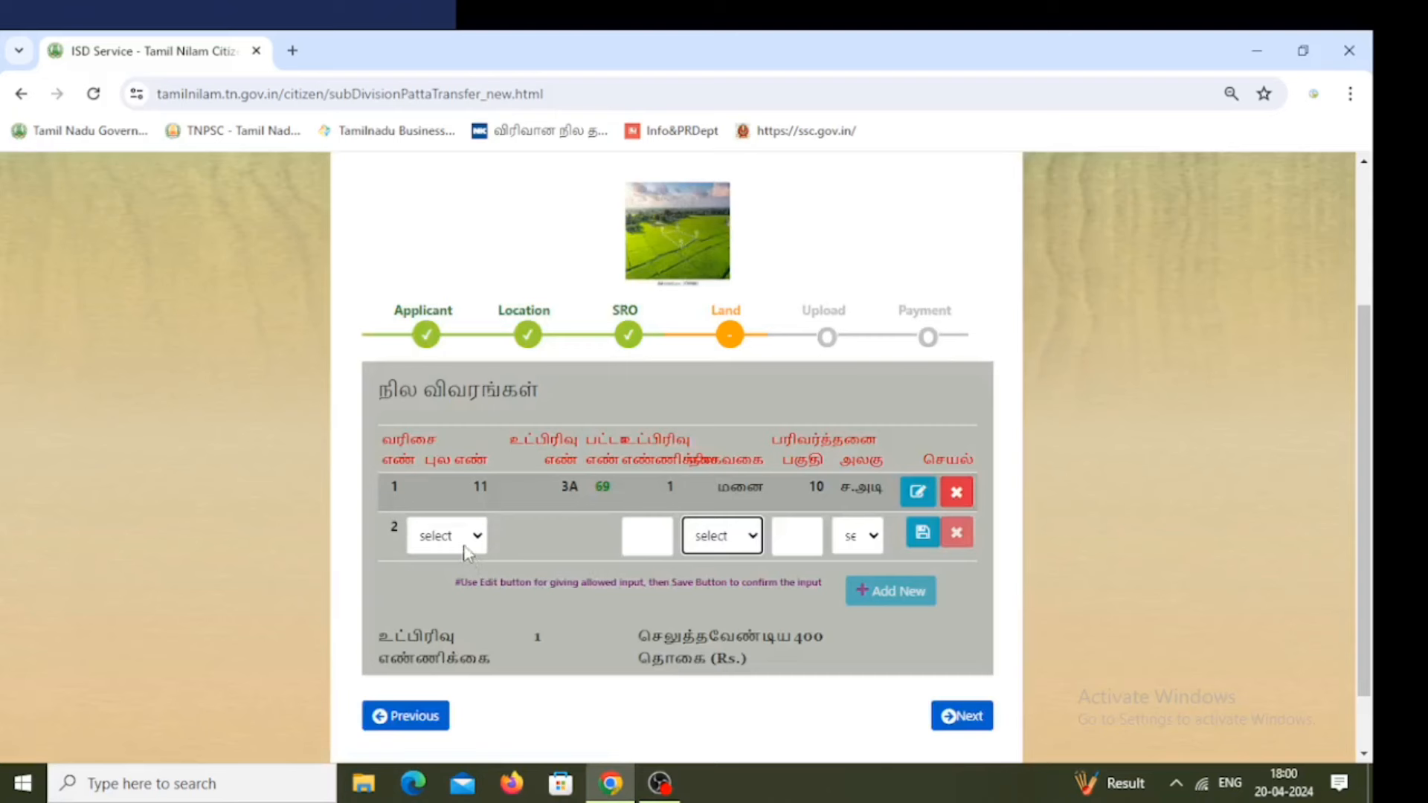
left_click(464, 546)
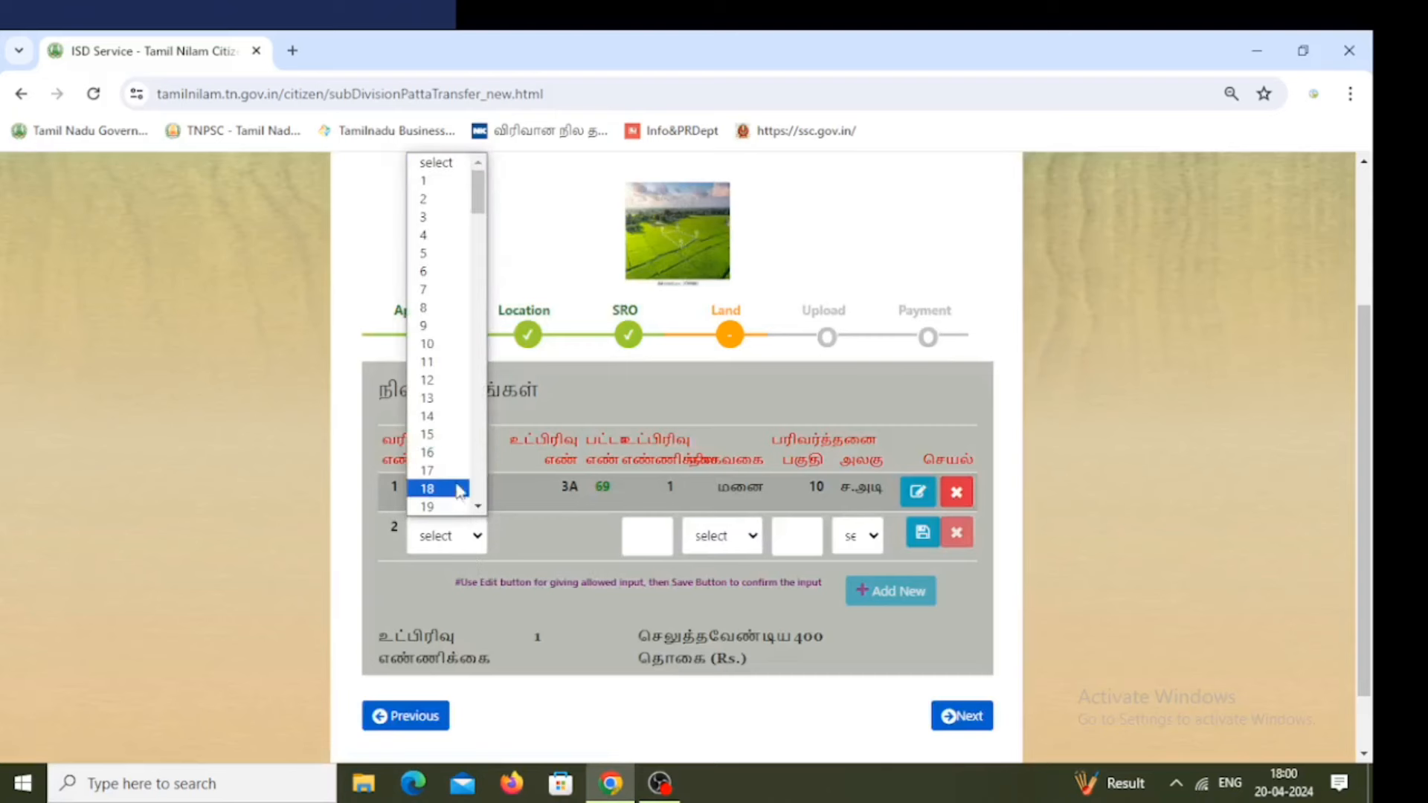
left_click(456, 416)
left_click(545, 537)
left_click(538, 584)
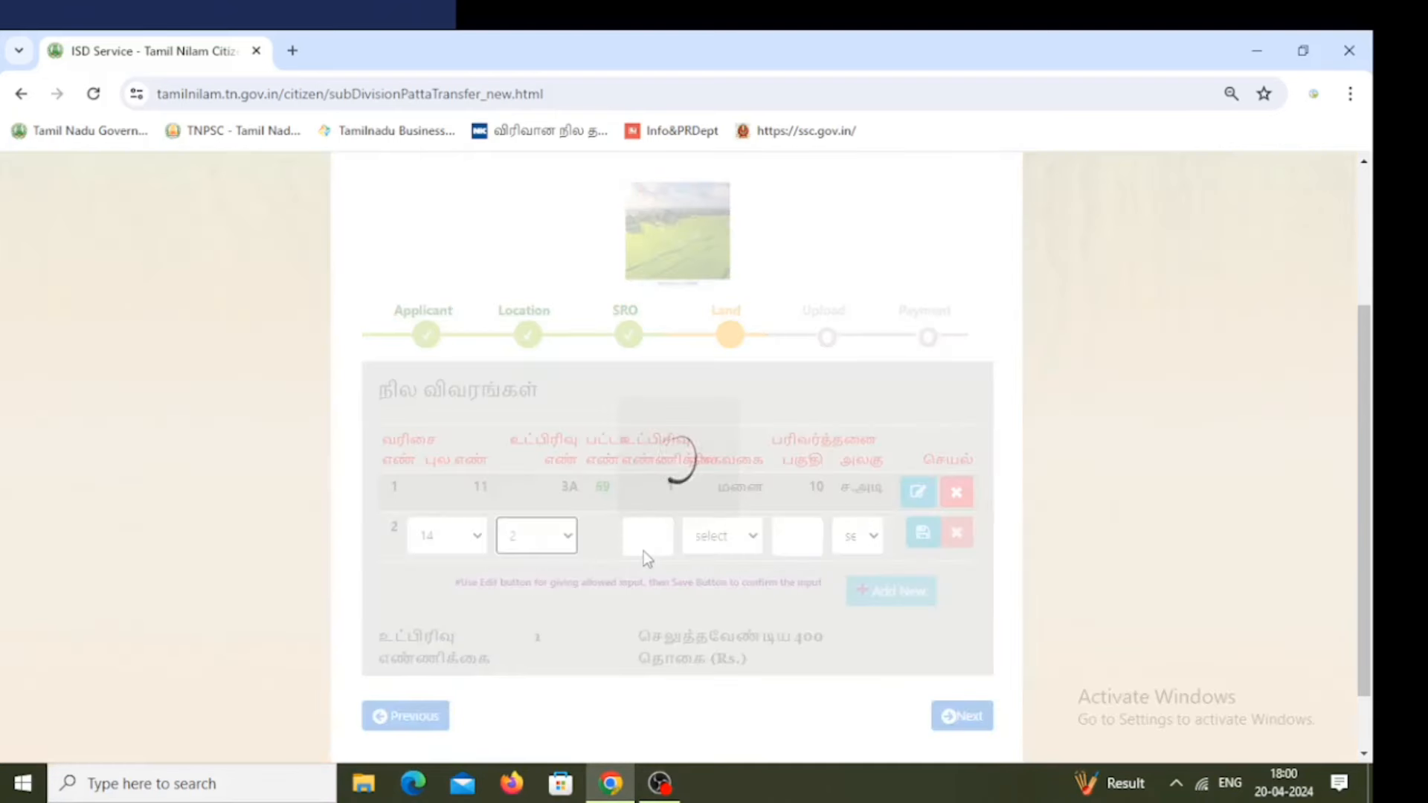
left_click(650, 532)
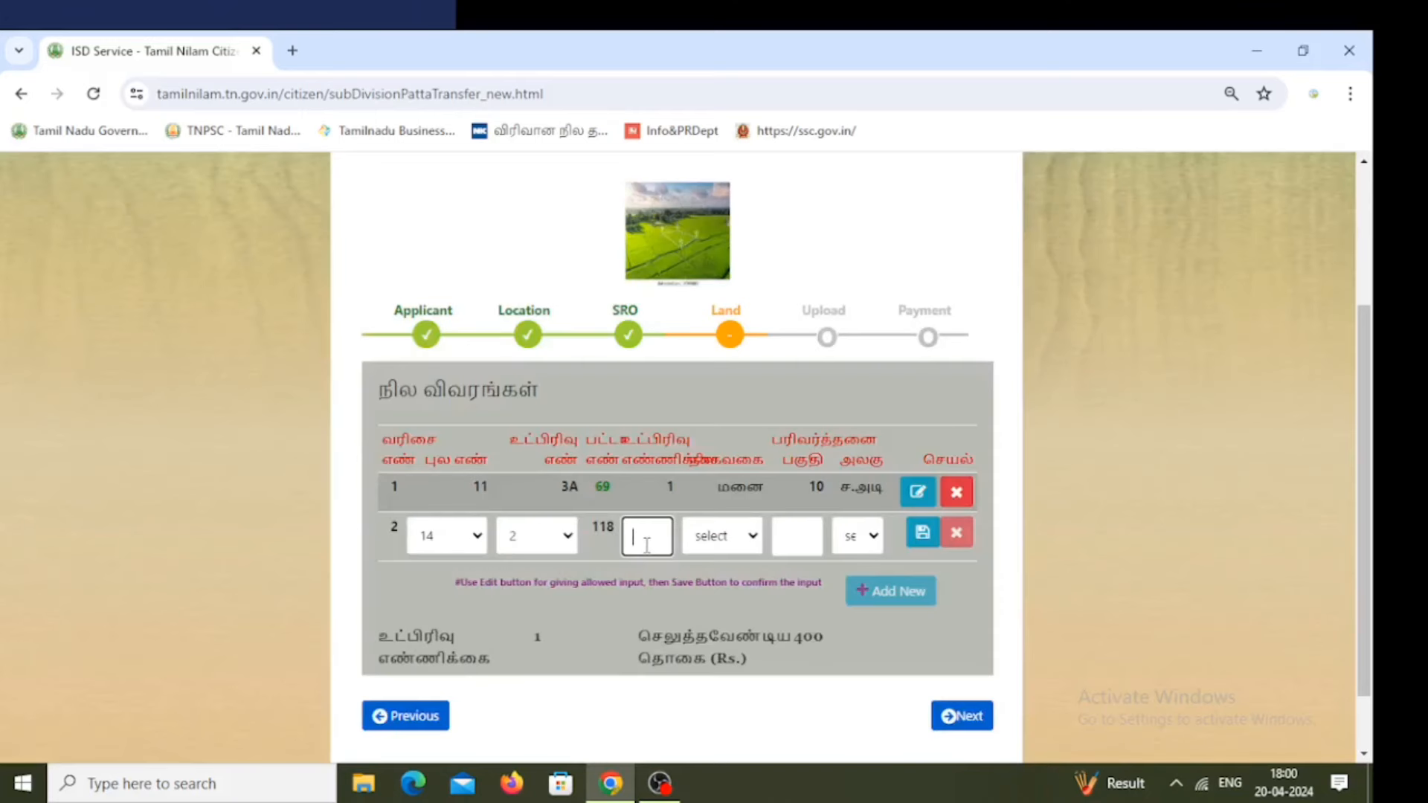
type("1")
Give row 2 land type மனை and 10 ச.அடி, save it, and continue to uploads
left_click(712, 536)
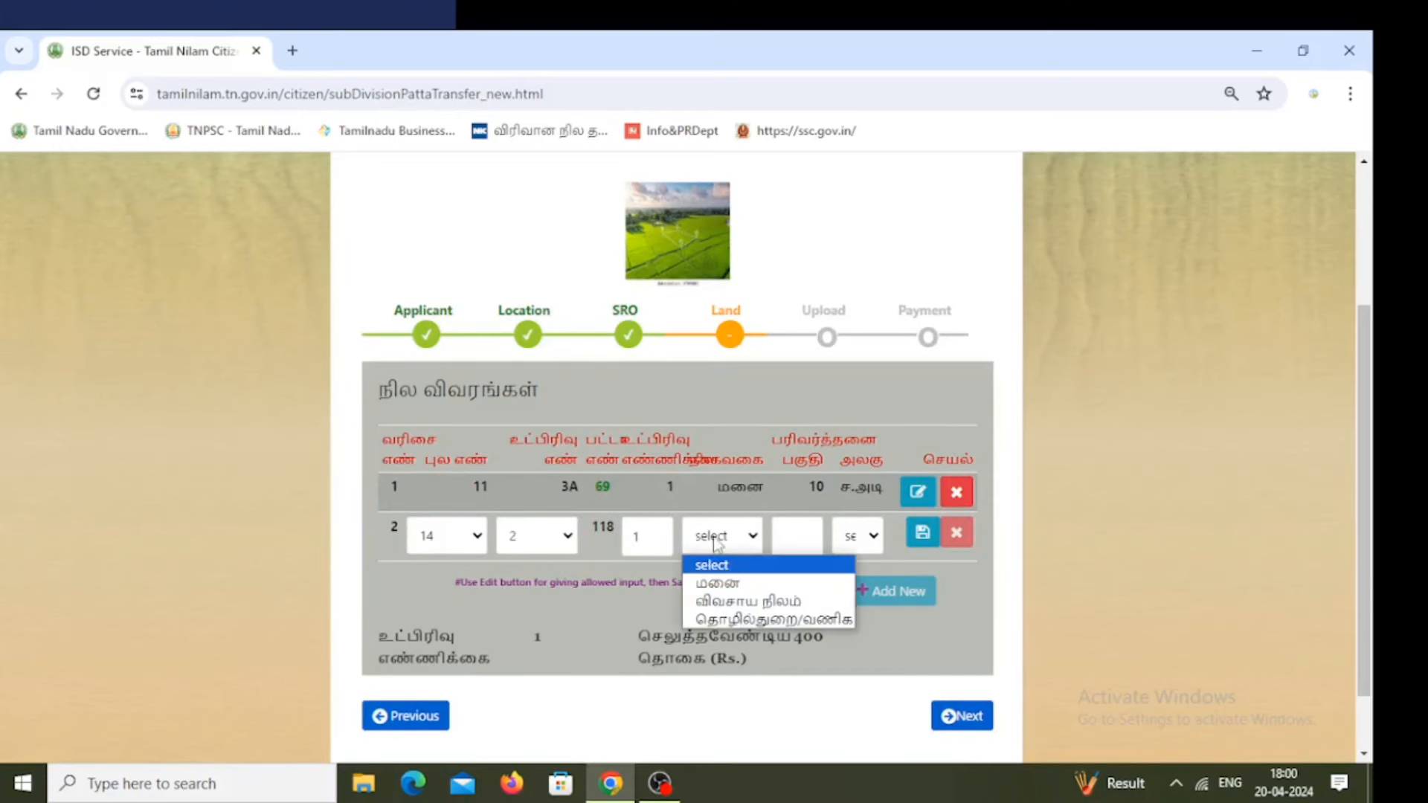
left_click(715, 584)
left_click(811, 549)
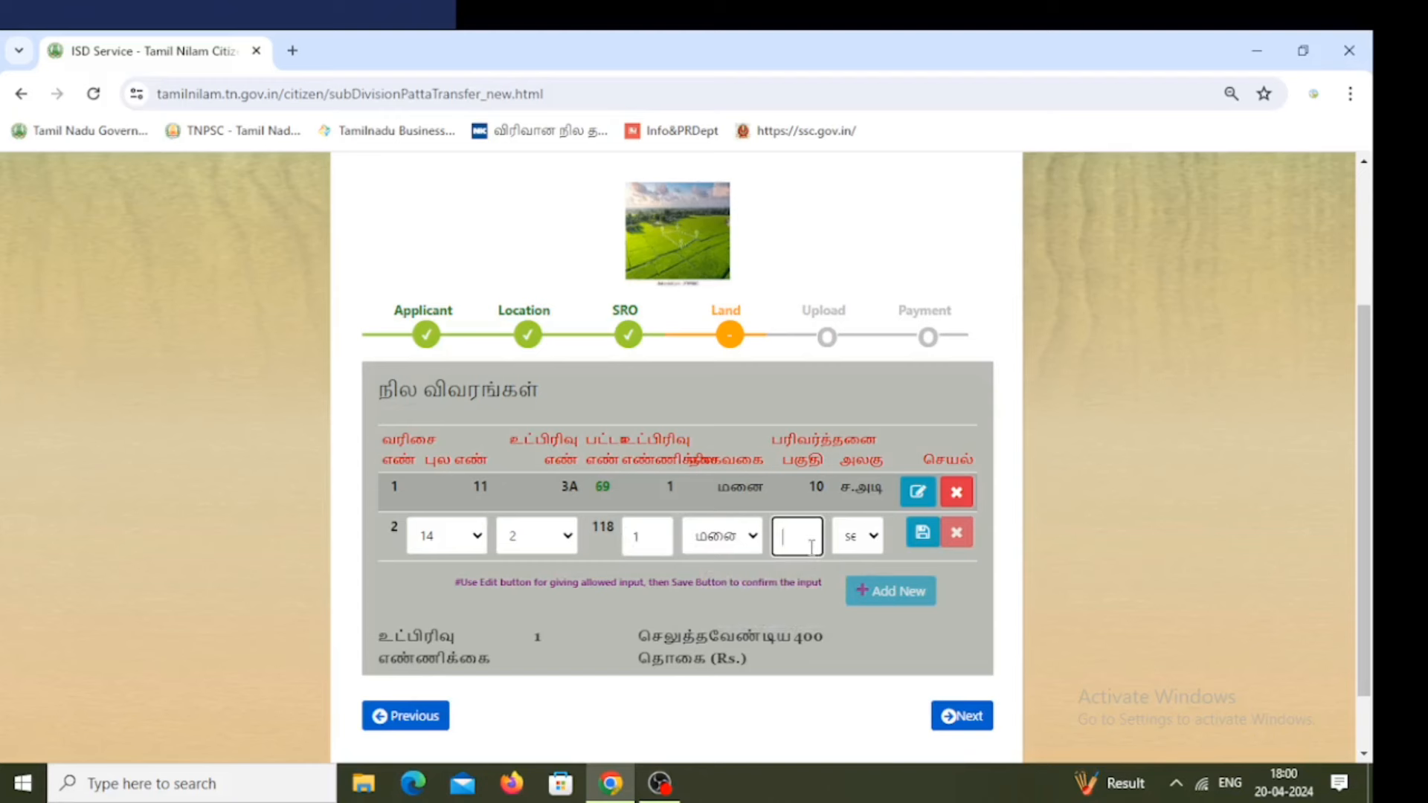
left_click(858, 536)
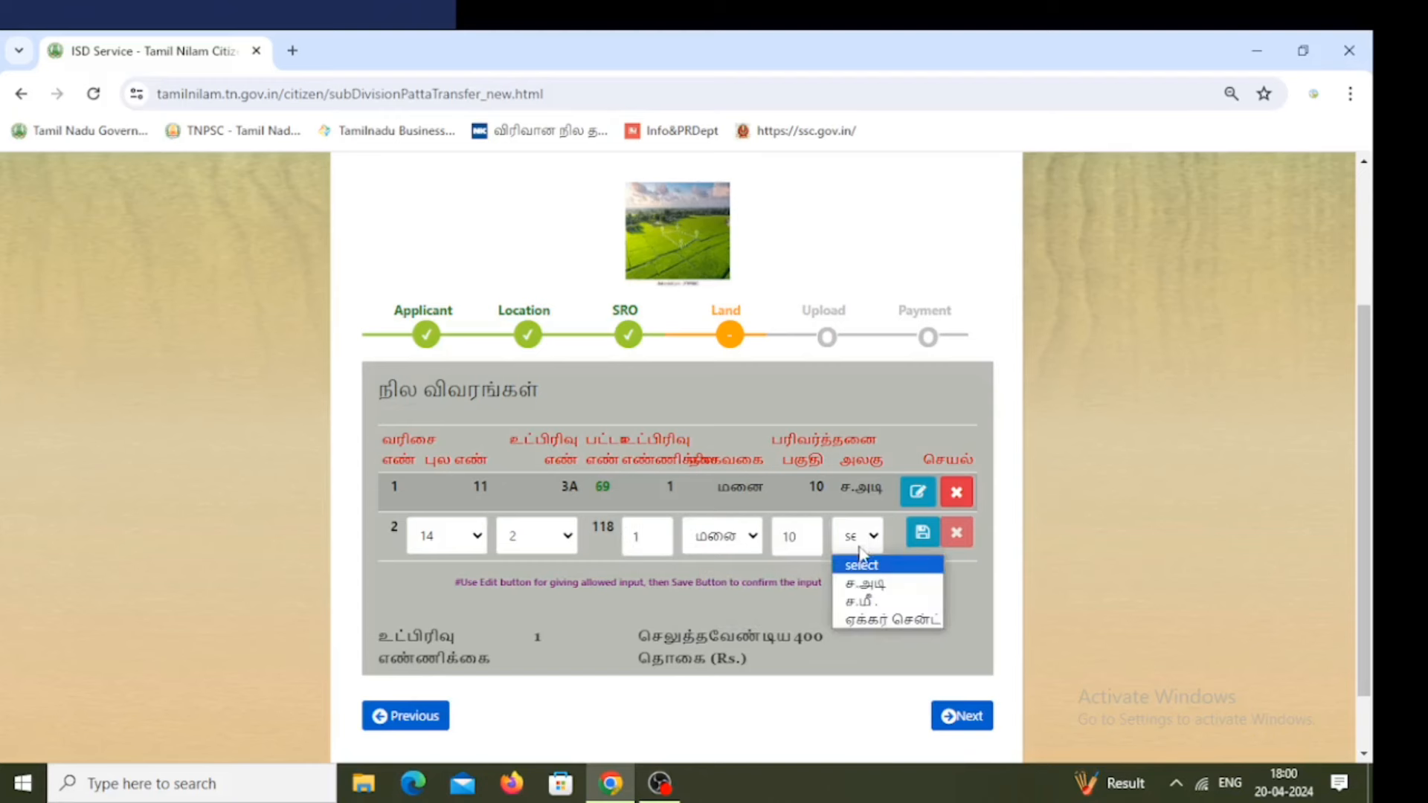
left_click(860, 580)
left_click(922, 533)
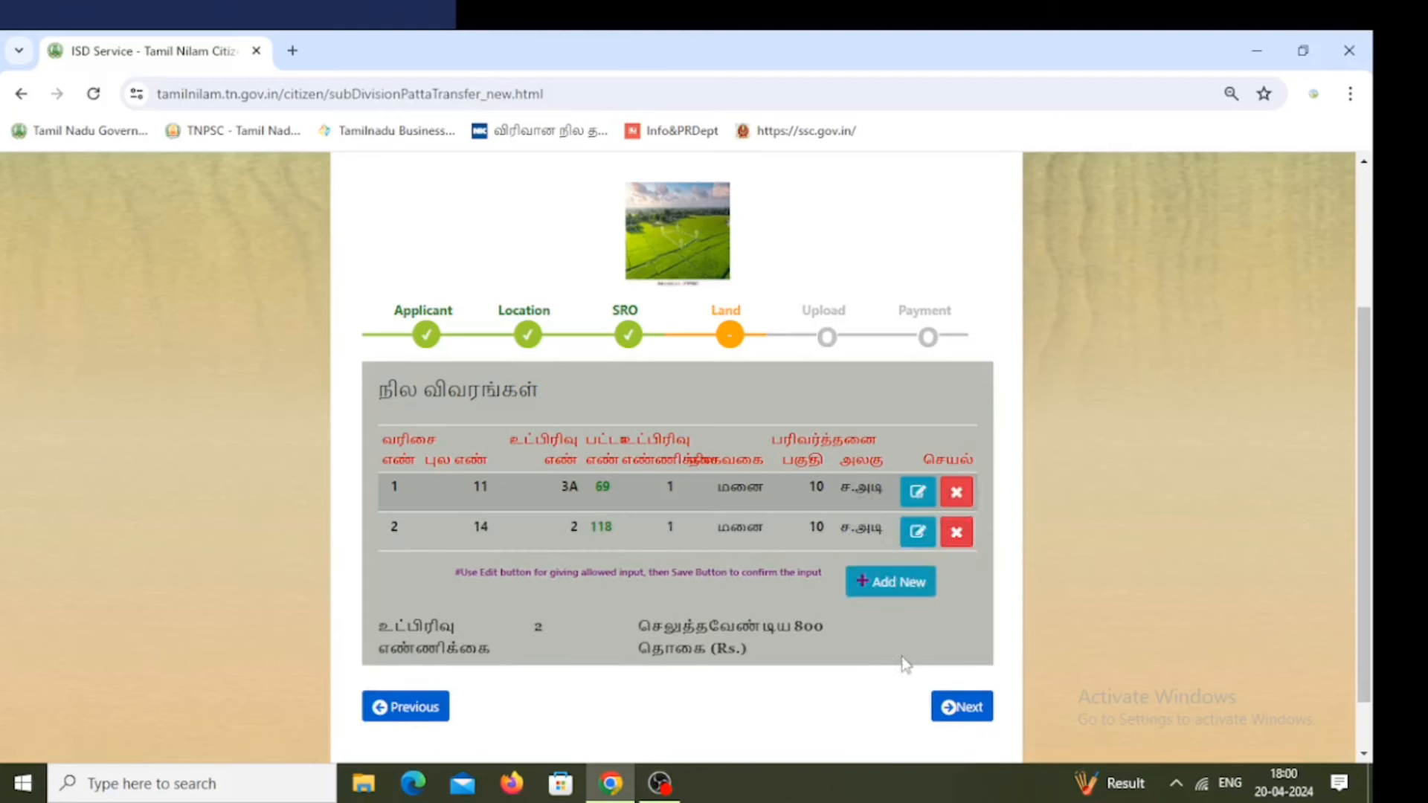
left_click(945, 712)
Upload the three mandatory documents and submit the application, confirming the details are final
left_click(950, 651)
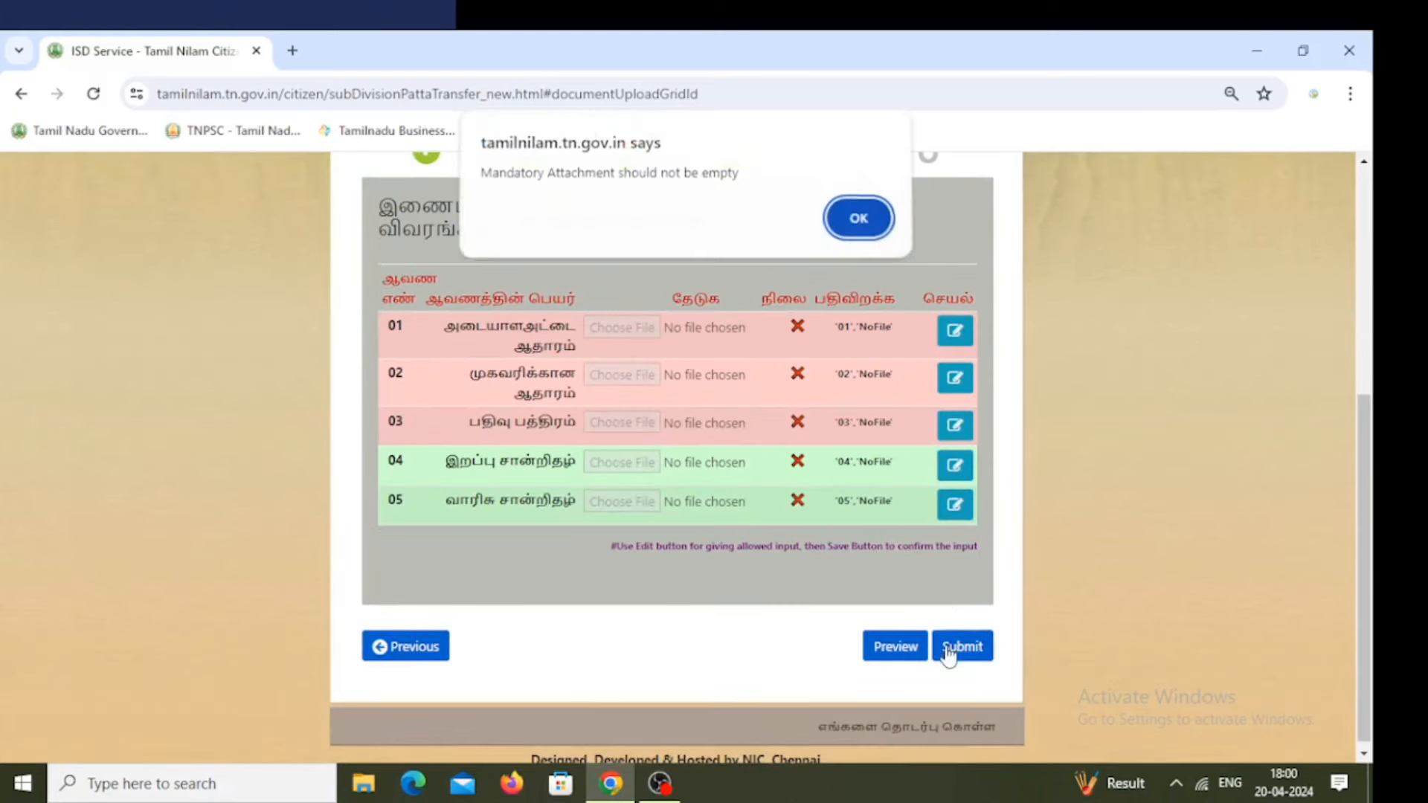
left_click(859, 217)
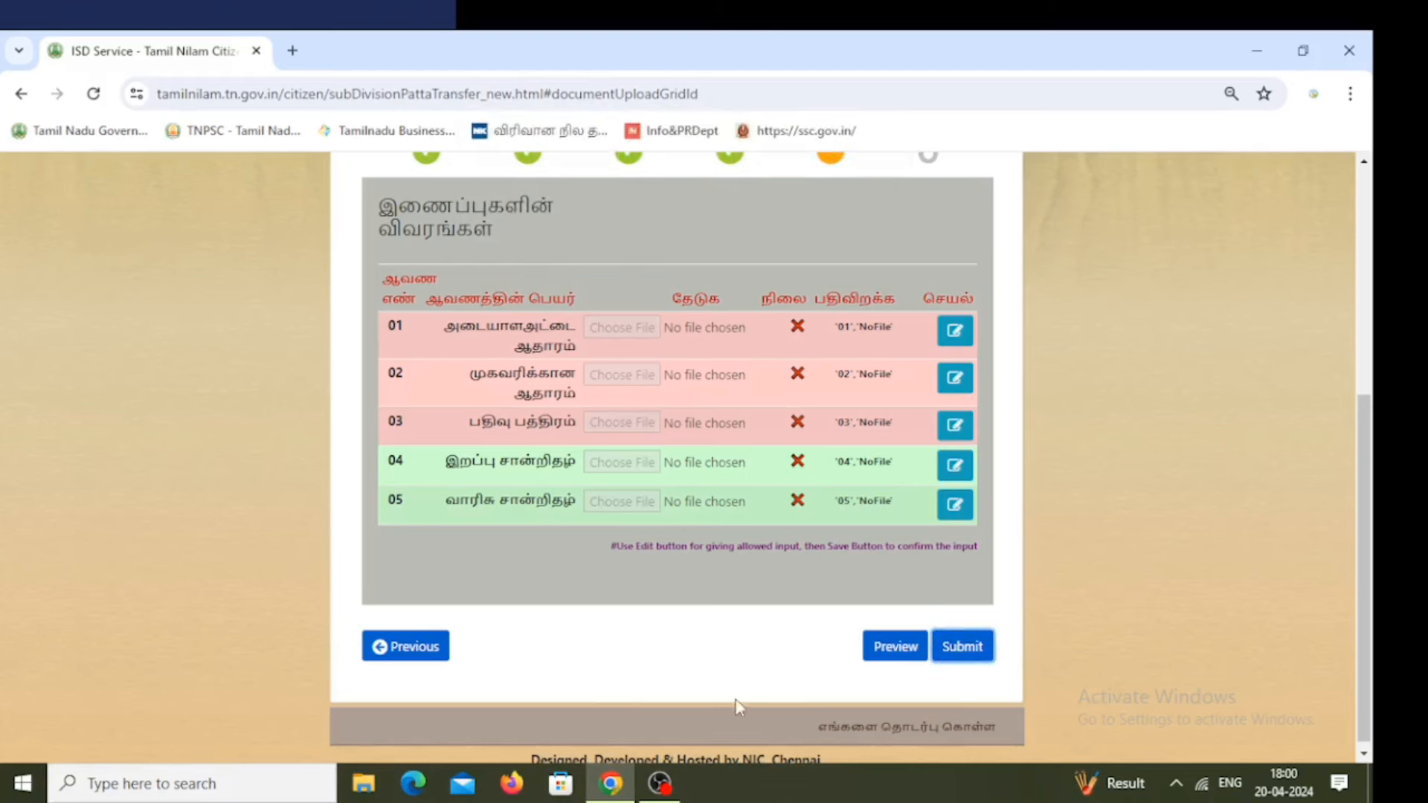
left_click(955, 330)
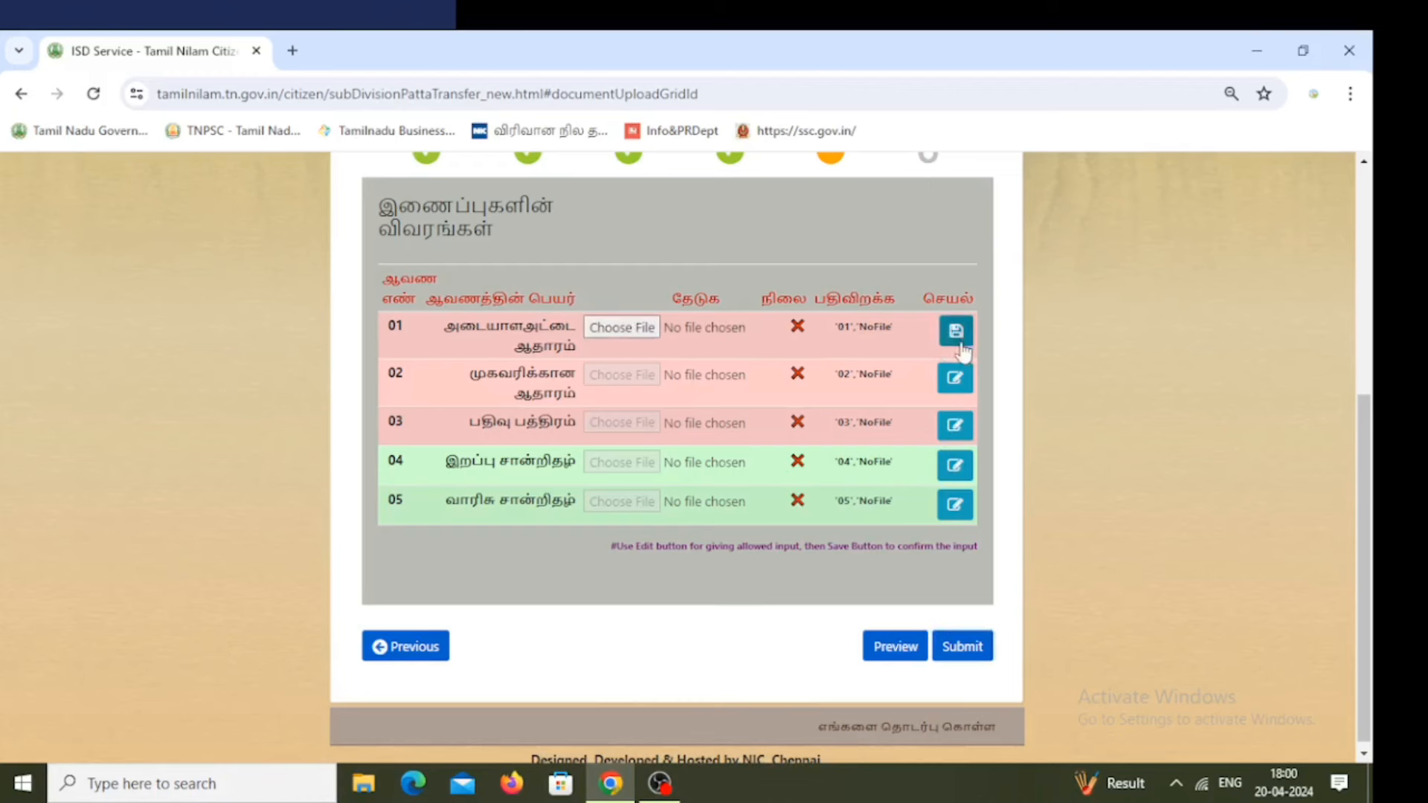
left_click(964, 654)
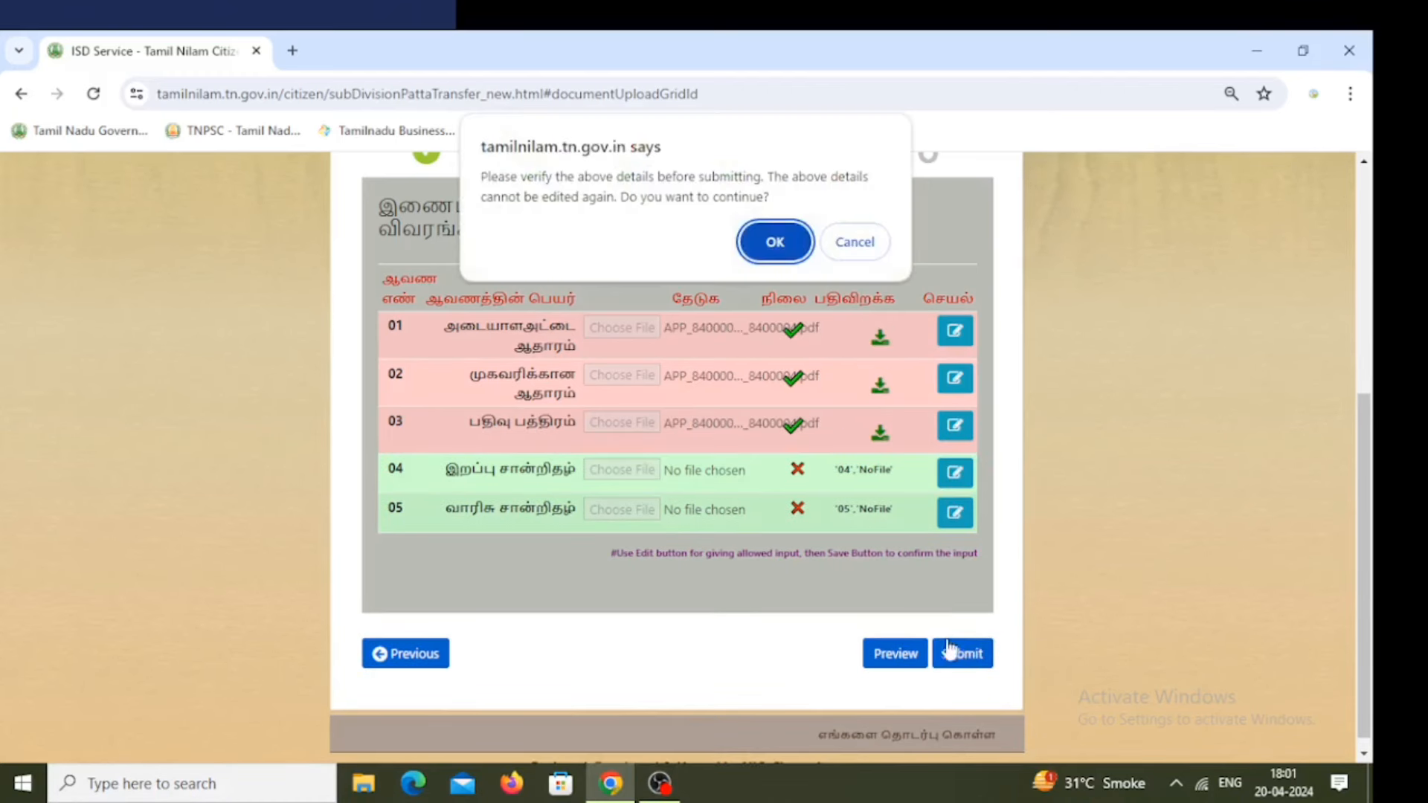
left_click(752, 249)
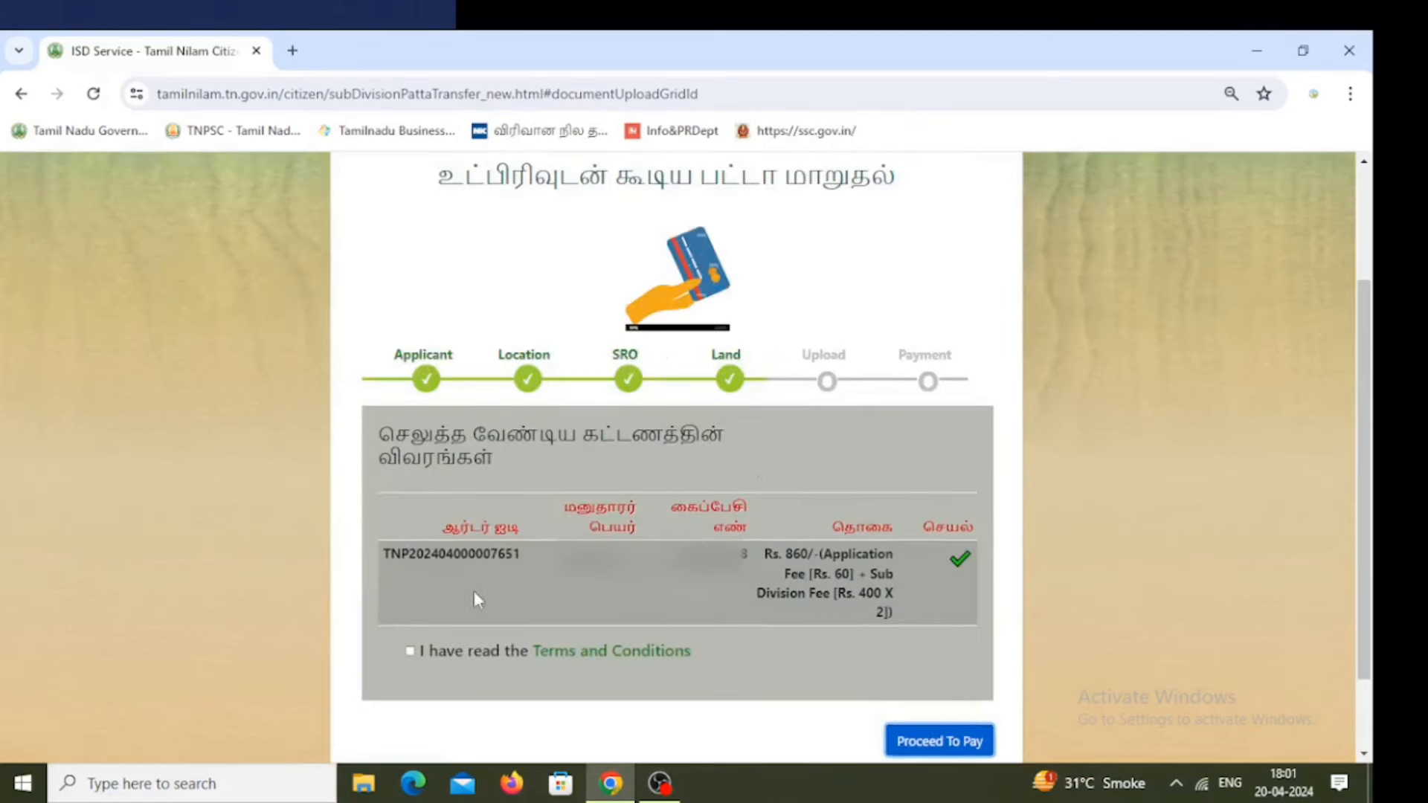
Accept the terms and conditions and proceed to pay the ₹860 fee
left_click(411, 652)
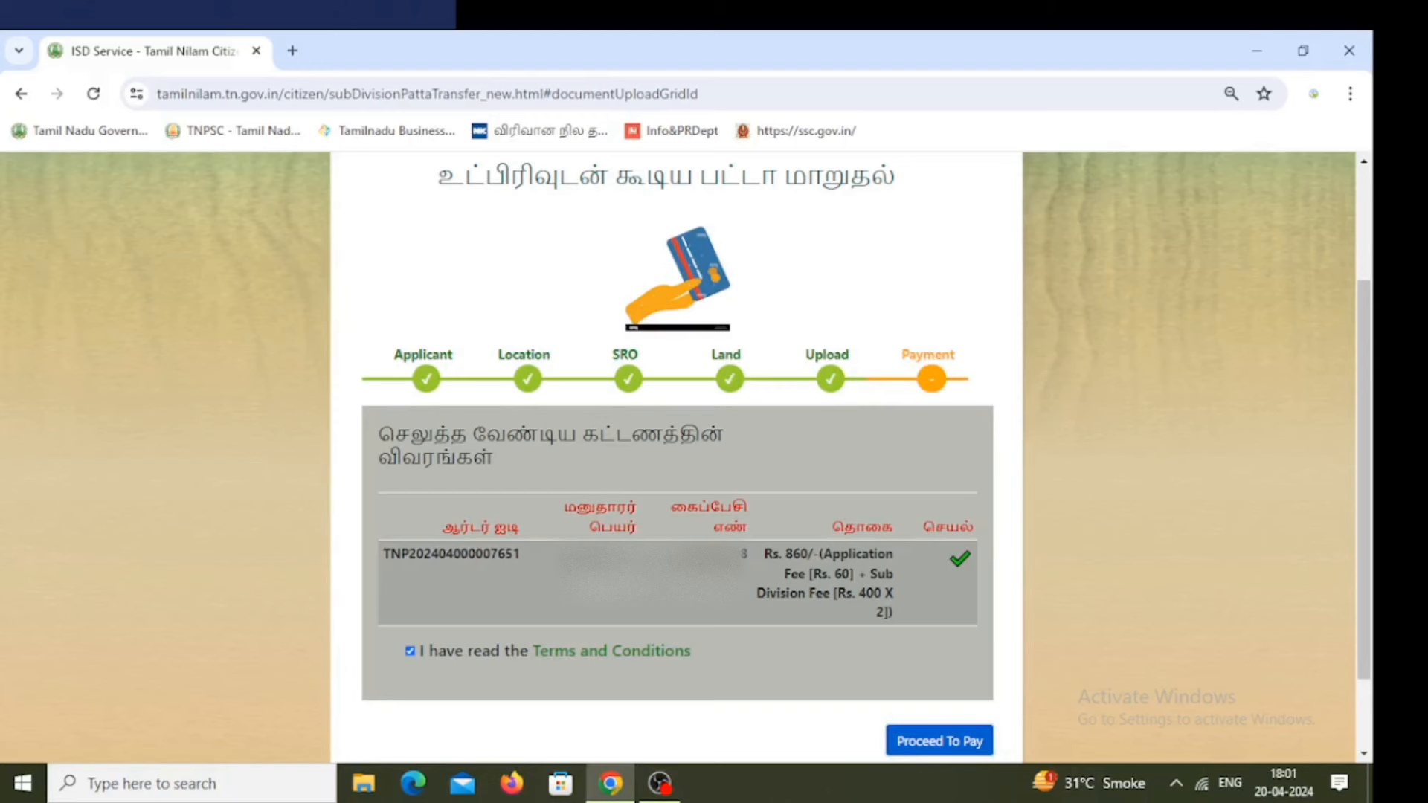
scroll(689, 569, "down", 2)
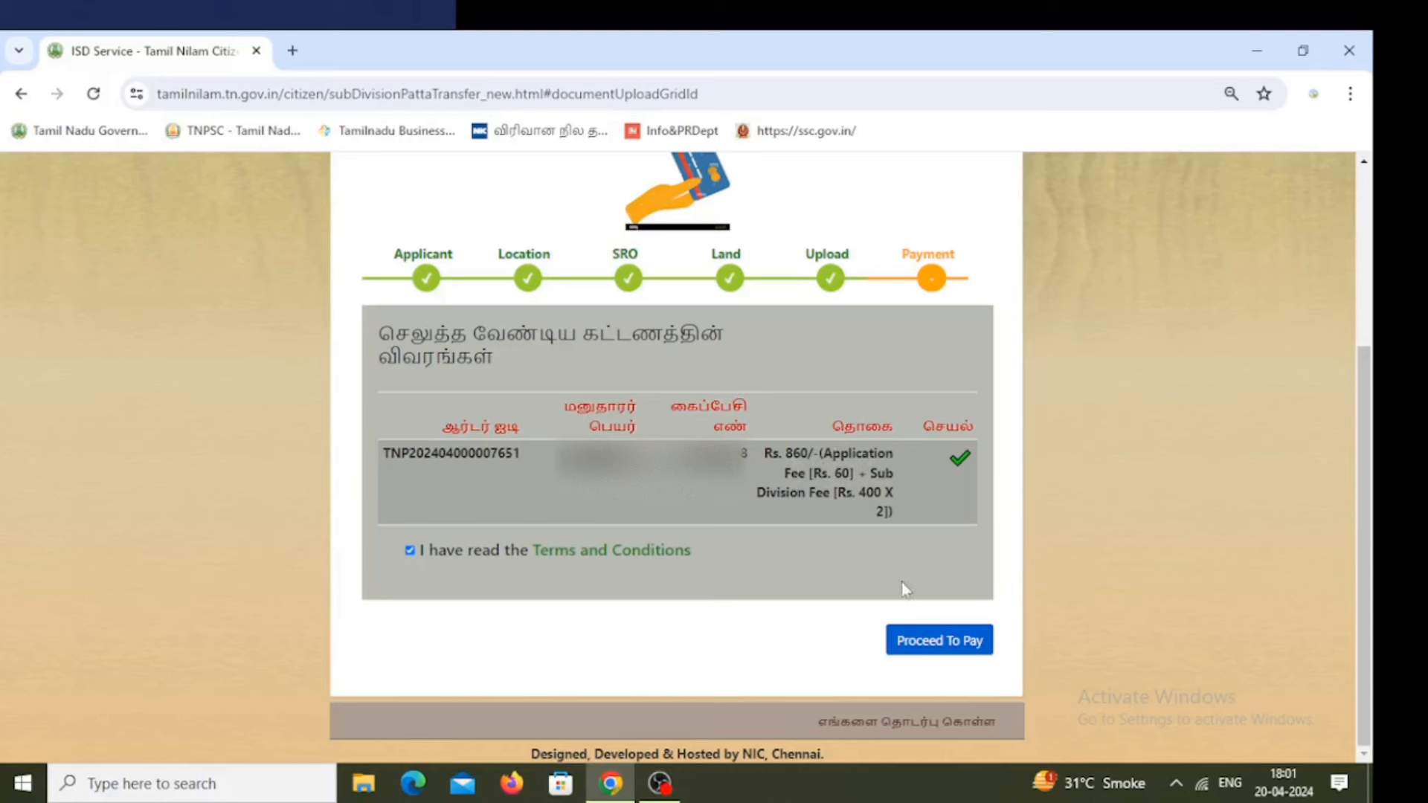
left_click(931, 642)
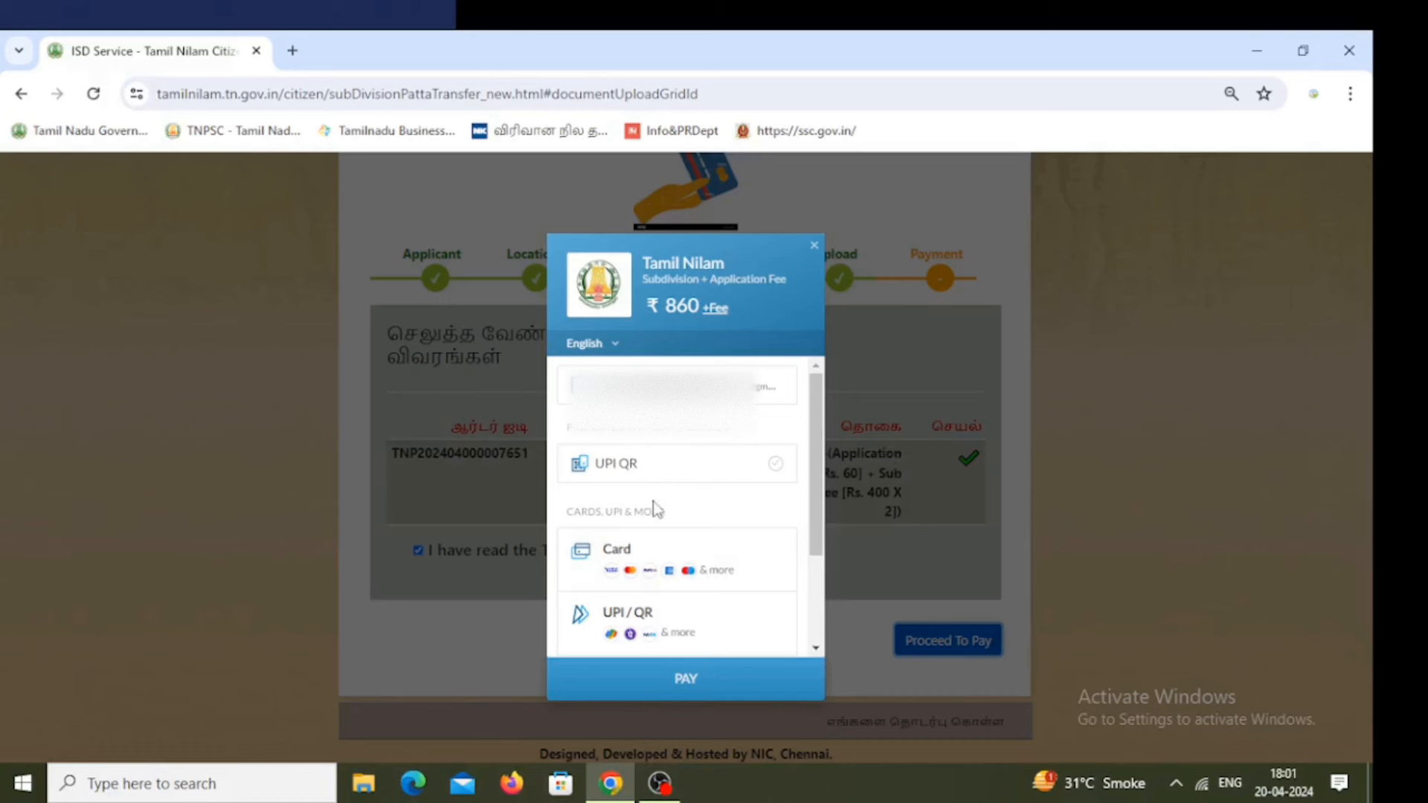
Pay ₹860 via UPI QR and open the acknowledgement PDF ack-49.pdf
left_click(646, 473)
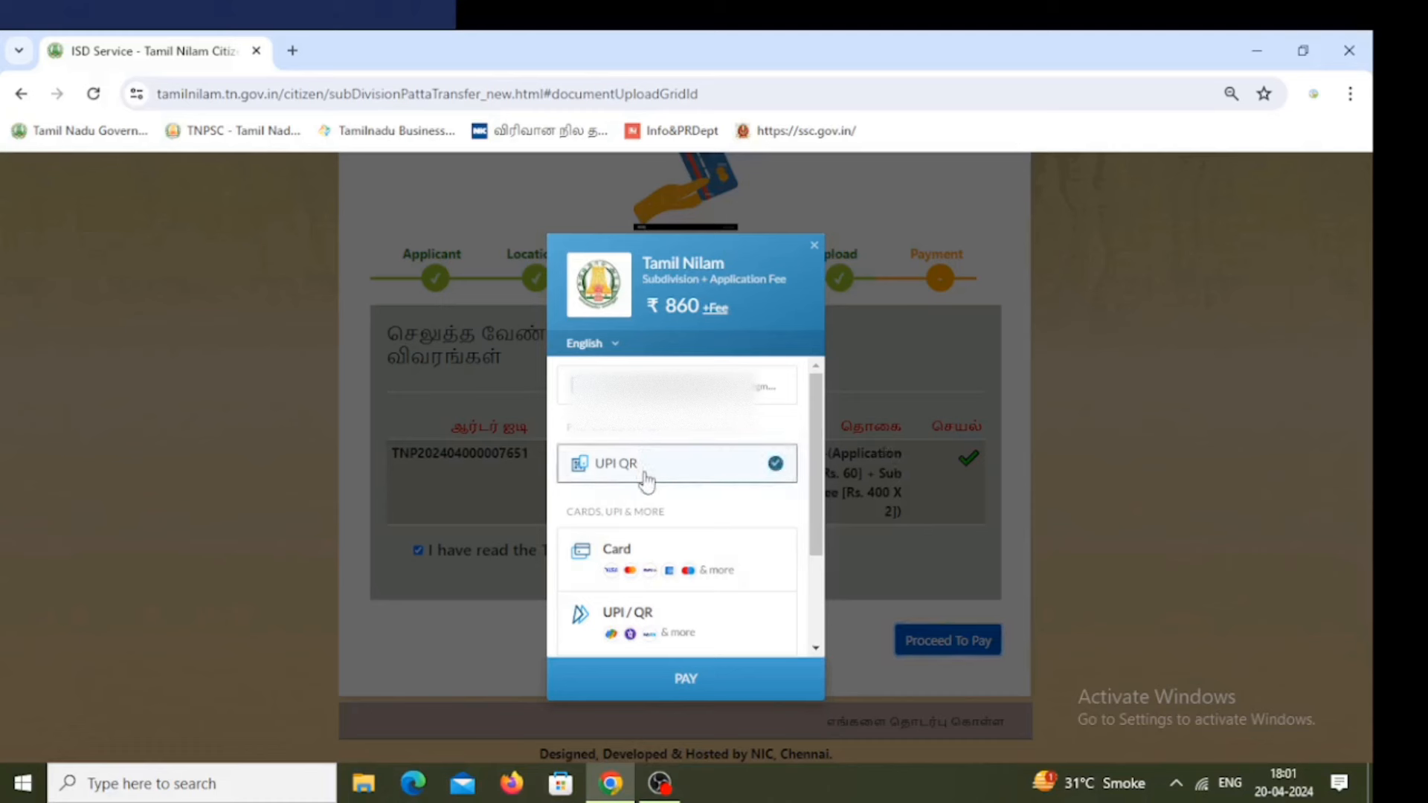
left_click(685, 681)
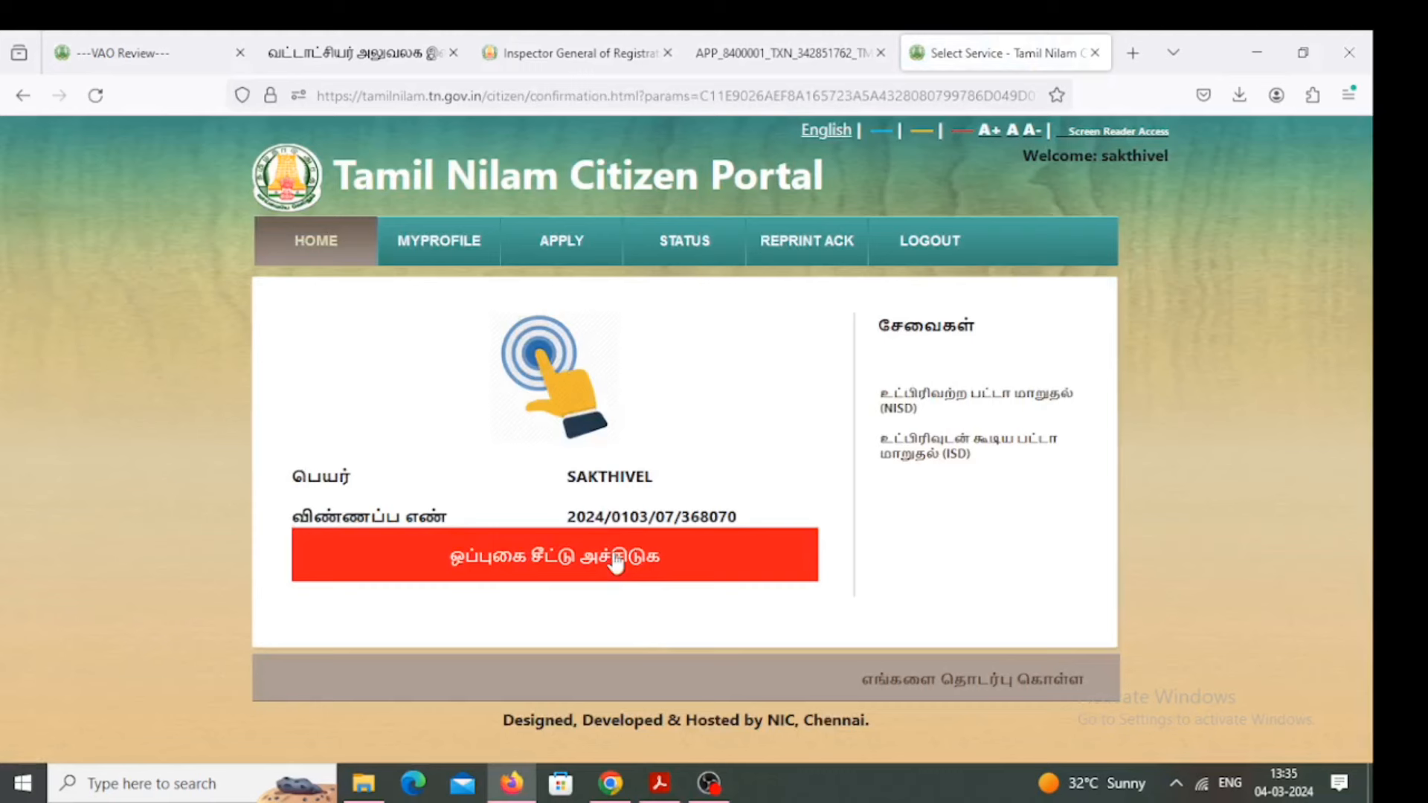
left_click(615, 563)
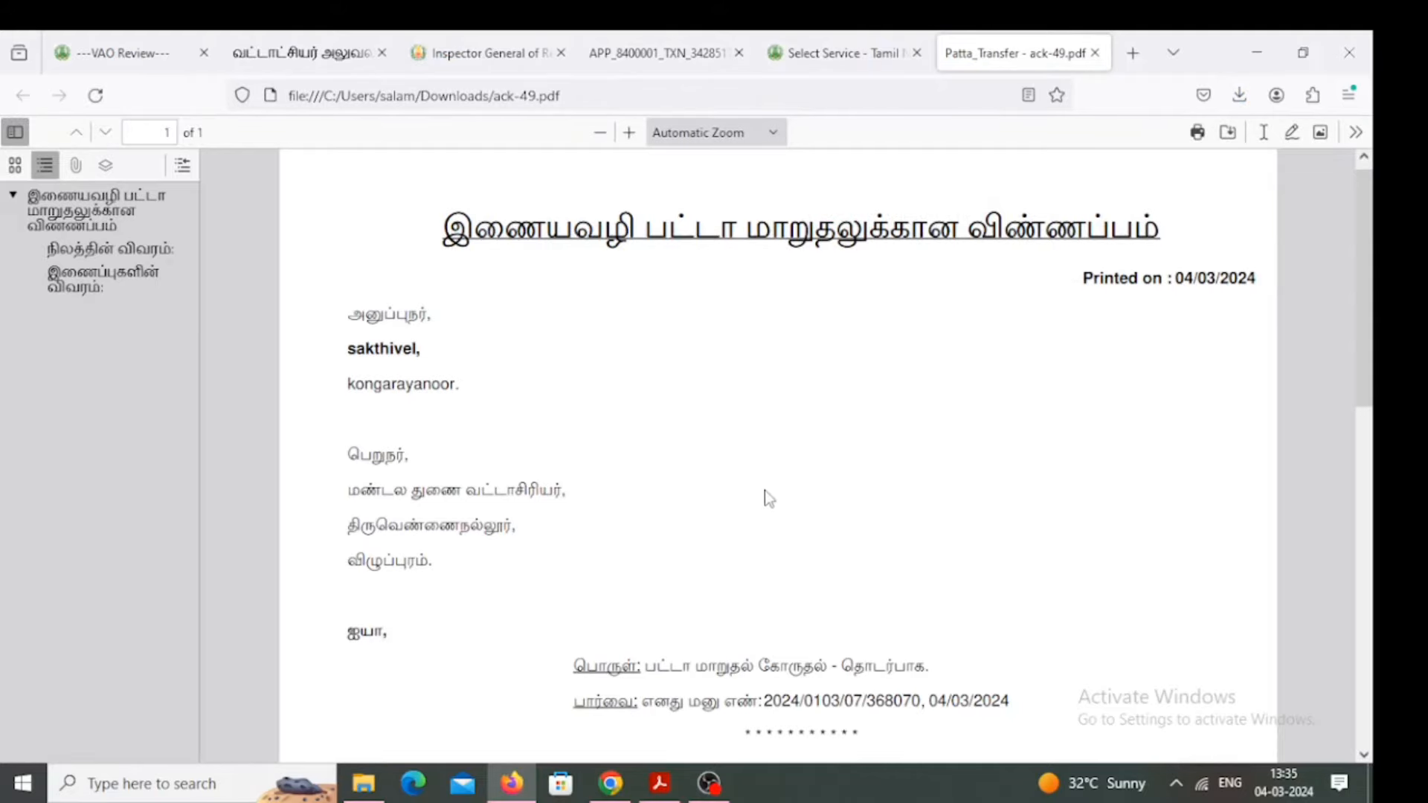
scroll(769, 498, "down", 10)
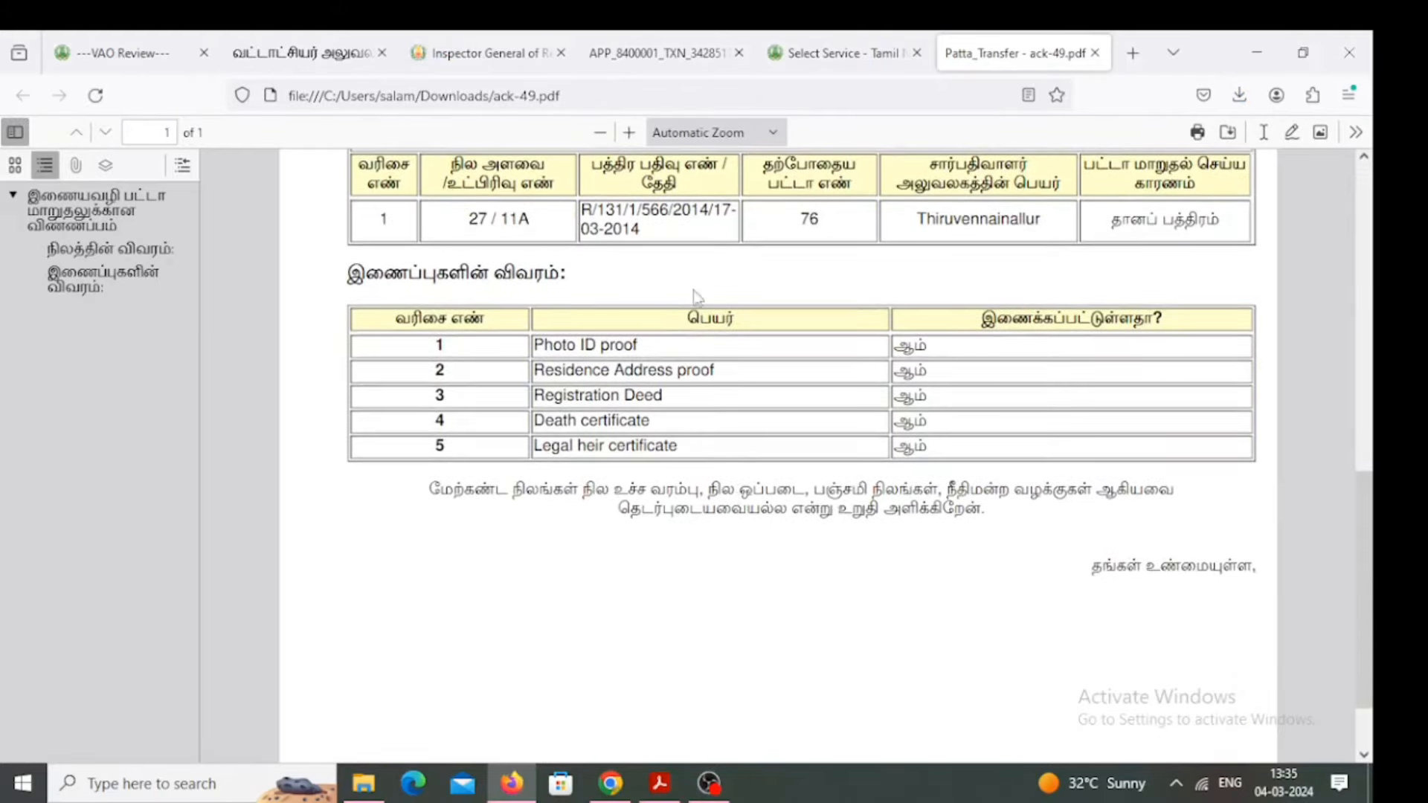